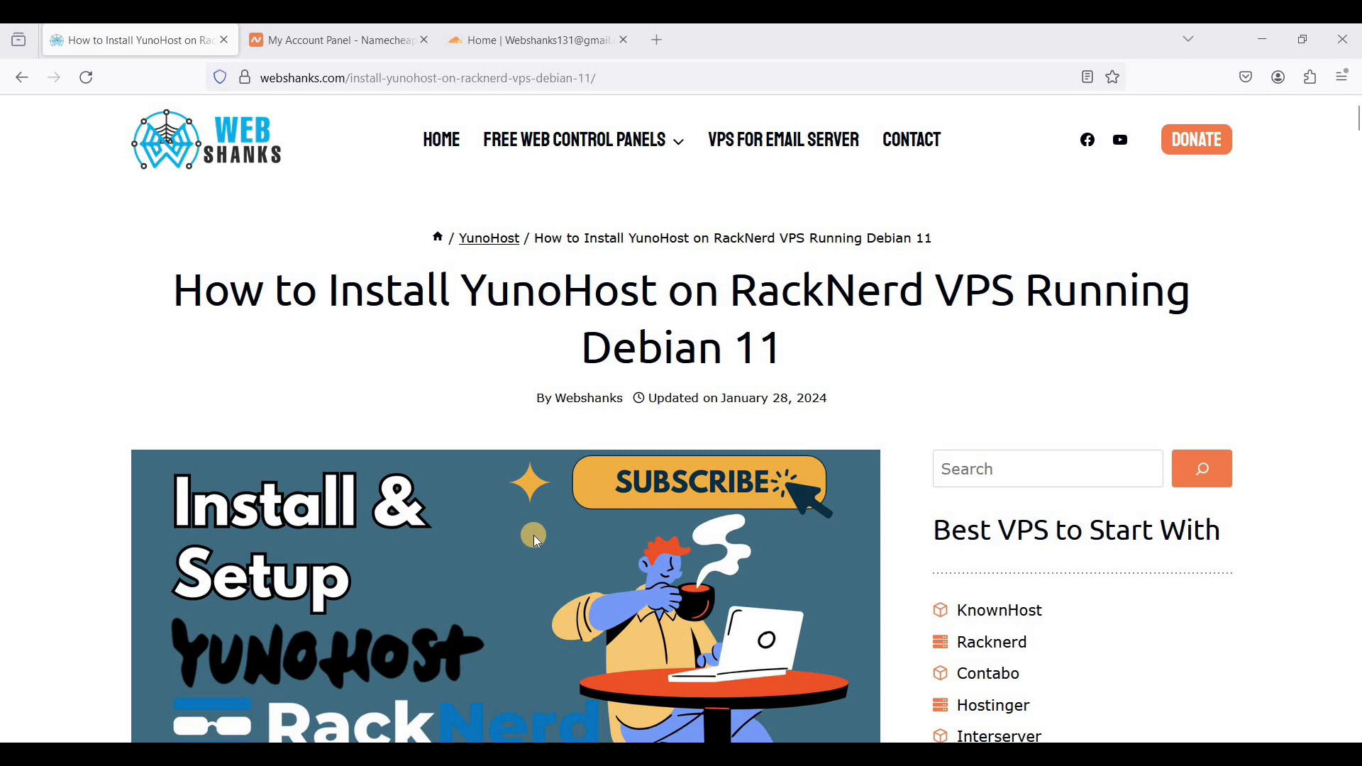
{"action": "scroll", "coordinate": [533, 537], "scroll_direction": "down", "scroll_amount": 2}
{"action": "scroll", "coordinate": [533, 538], "scroll_direction": "down", "scroll_amount": 2}
{"action": "scroll", "coordinate": [534, 538], "scroll_direction": "down", "scroll_amount": 1}
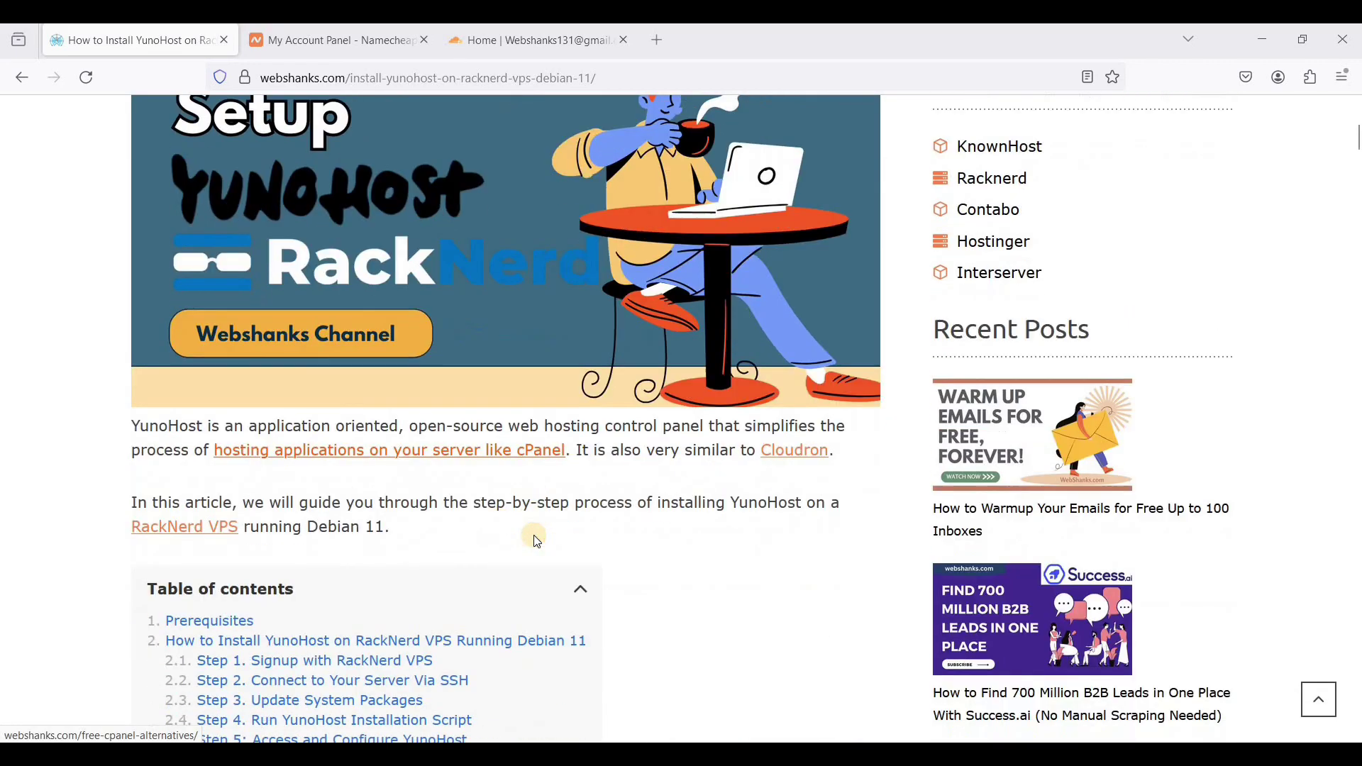
{"action": "scroll", "coordinate": [535, 537], "scroll_direction": "down", "scroll_amount": 3}
{"action": "scroll", "coordinate": [373, 527], "scroll_direction": "down", "scroll_amount": 2}
{"action": "scroll", "coordinate": [262, 510], "scroll_direction": "down", "scroll_amount": 1}
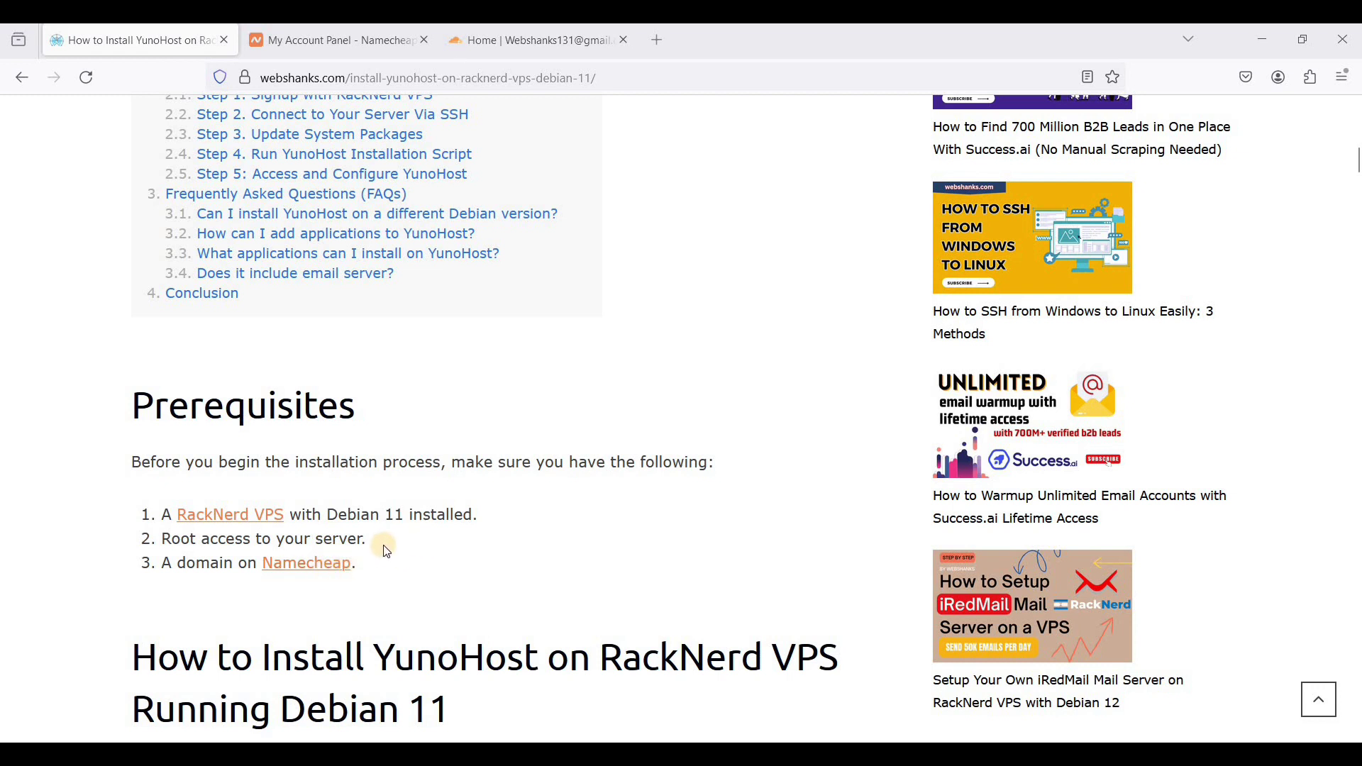
Step: Open racknerd.com in a new tab and order the 2 GB KVM VPS plan
{"action": "left_click", "coordinate": [544, 40]}
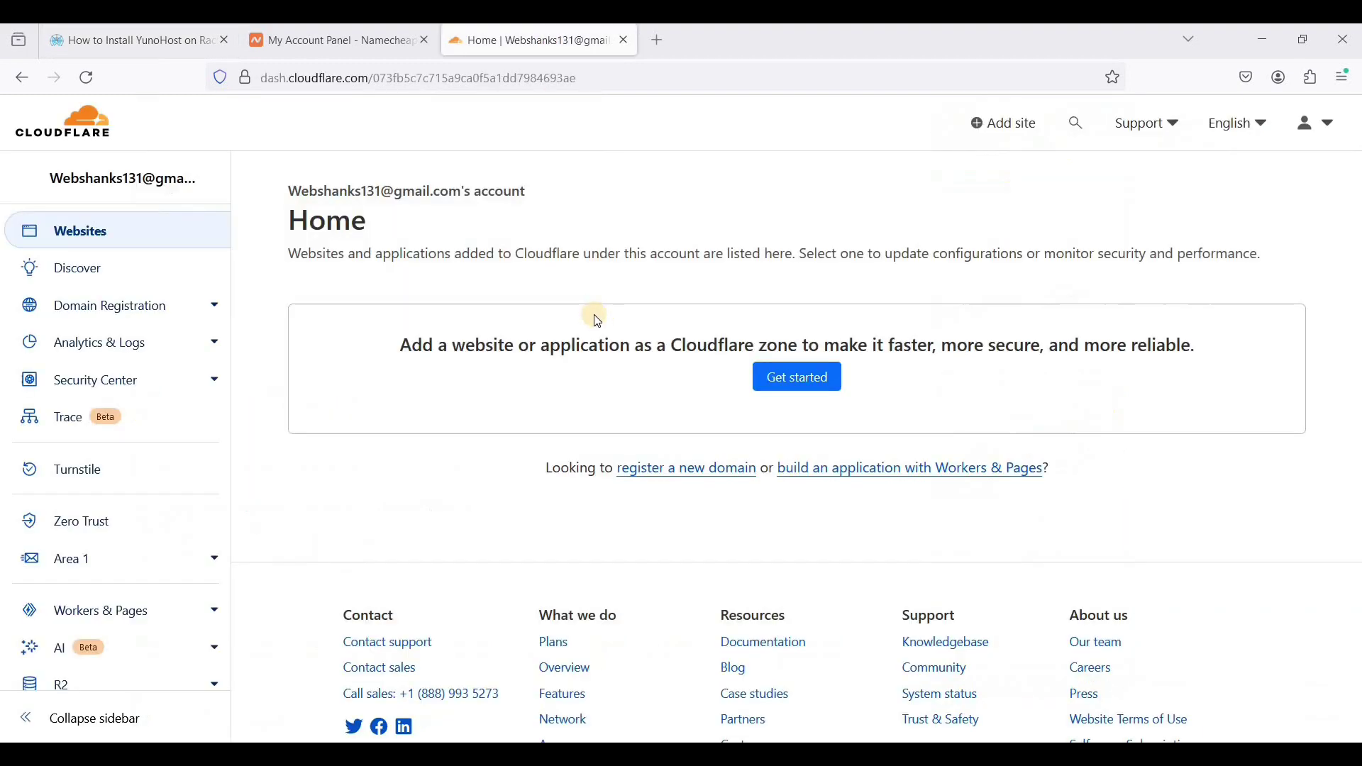
{"action": "left_click", "coordinate": [118, 42]}
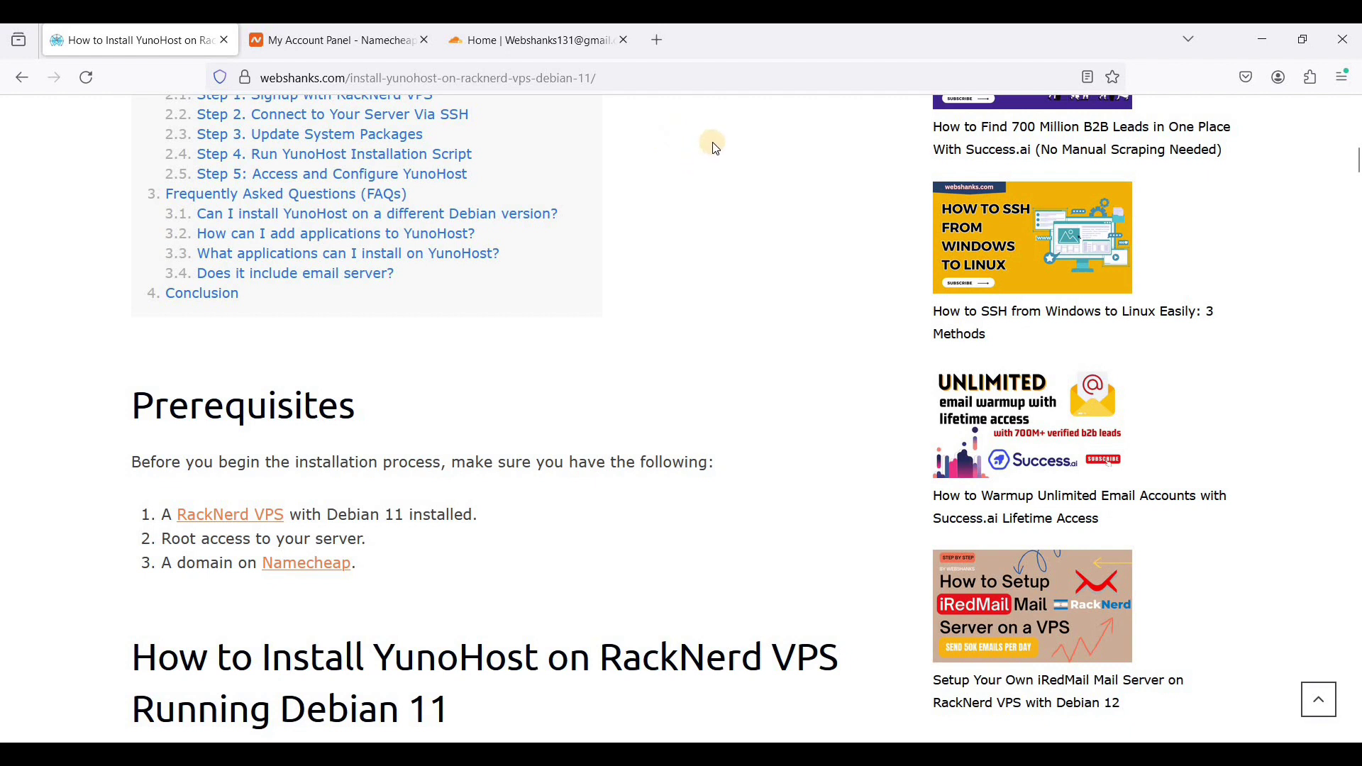
{"action": "left_click", "coordinate": [660, 44]}
{"action": "type", "text": "racknerd.com"}
{"action": "key", "text": "Return"}
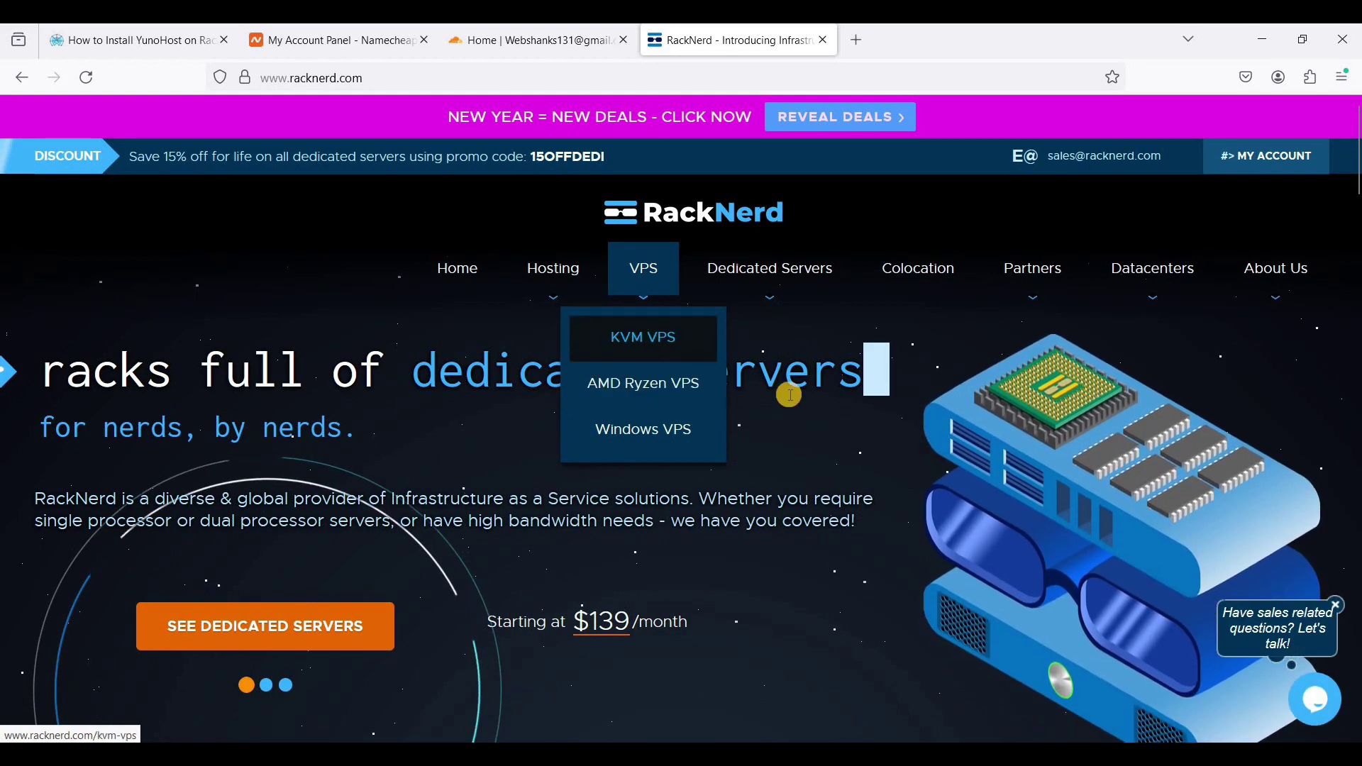
{"action": "left_click", "coordinate": [643, 338]}
{"action": "scroll", "coordinate": [789, 395], "scroll_direction": "down", "scroll_amount": 3}
{"action": "scroll", "coordinate": [788, 395], "scroll_direction": "down", "scroll_amount": 3}
{"action": "left_click_drag", "start_coordinate": [110, 481], "coordinate": [393, 496]}
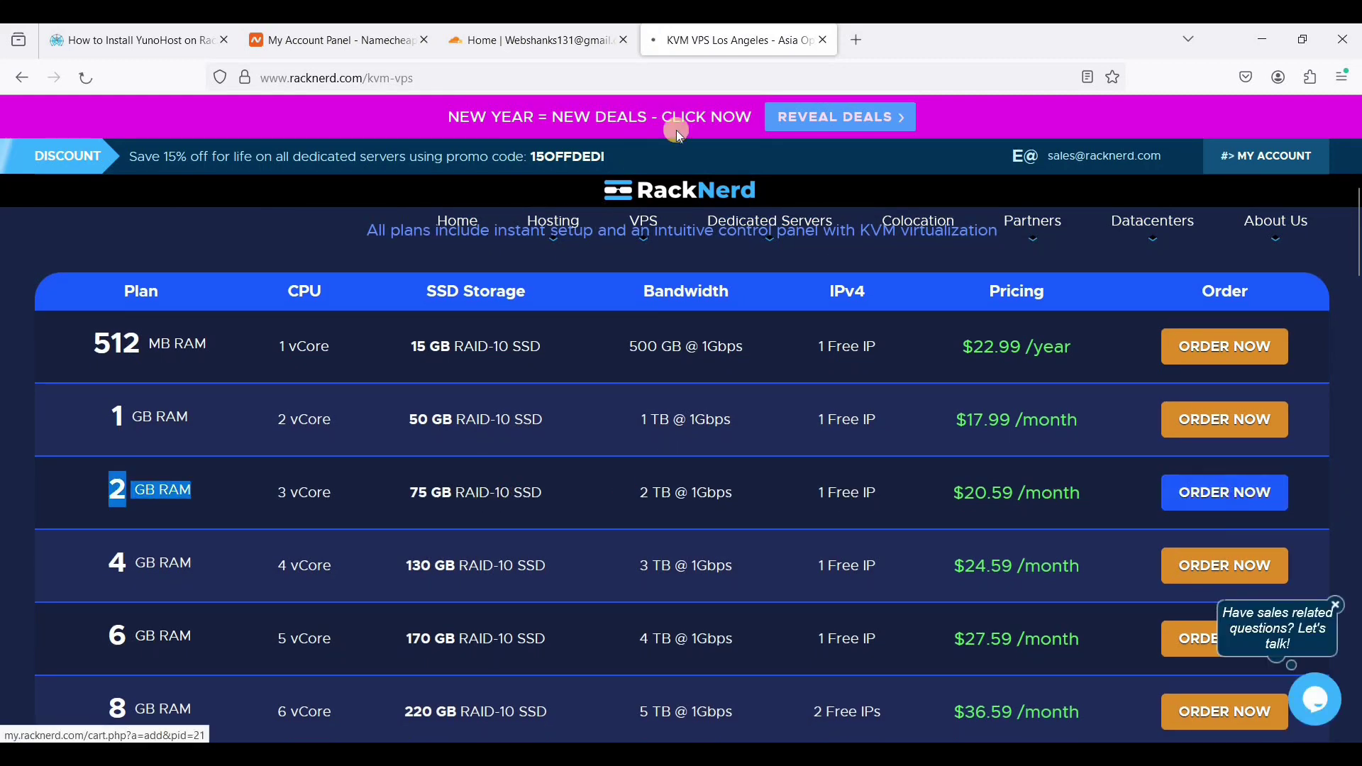
{"action": "left_click", "coordinate": [1223, 492]}
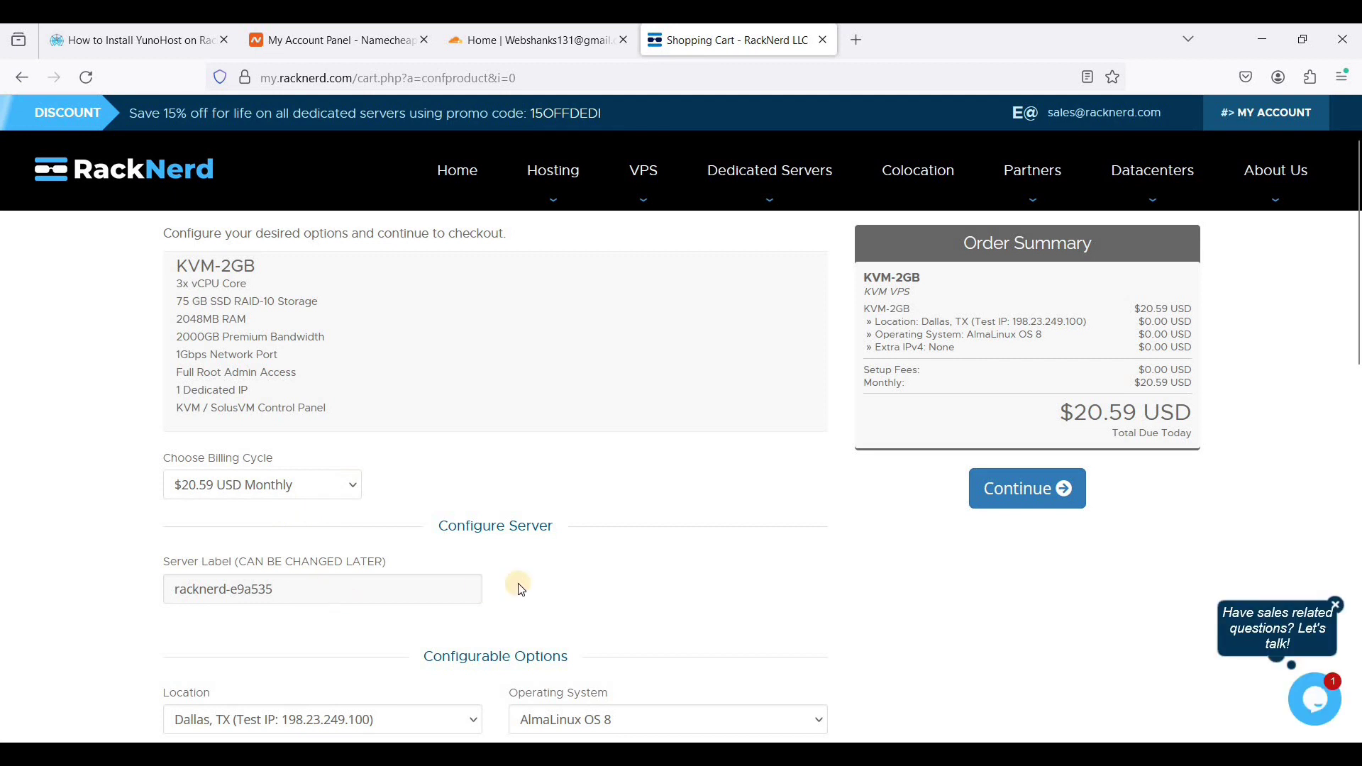
{"action": "scroll", "coordinate": [610, 616], "scroll_direction": "down", "scroll_amount": 1}
Step: Choose Debian 11 64 Bit as the operating system and Los Angeles DC02 as location
{"action": "left_click", "coordinate": [612, 627]}
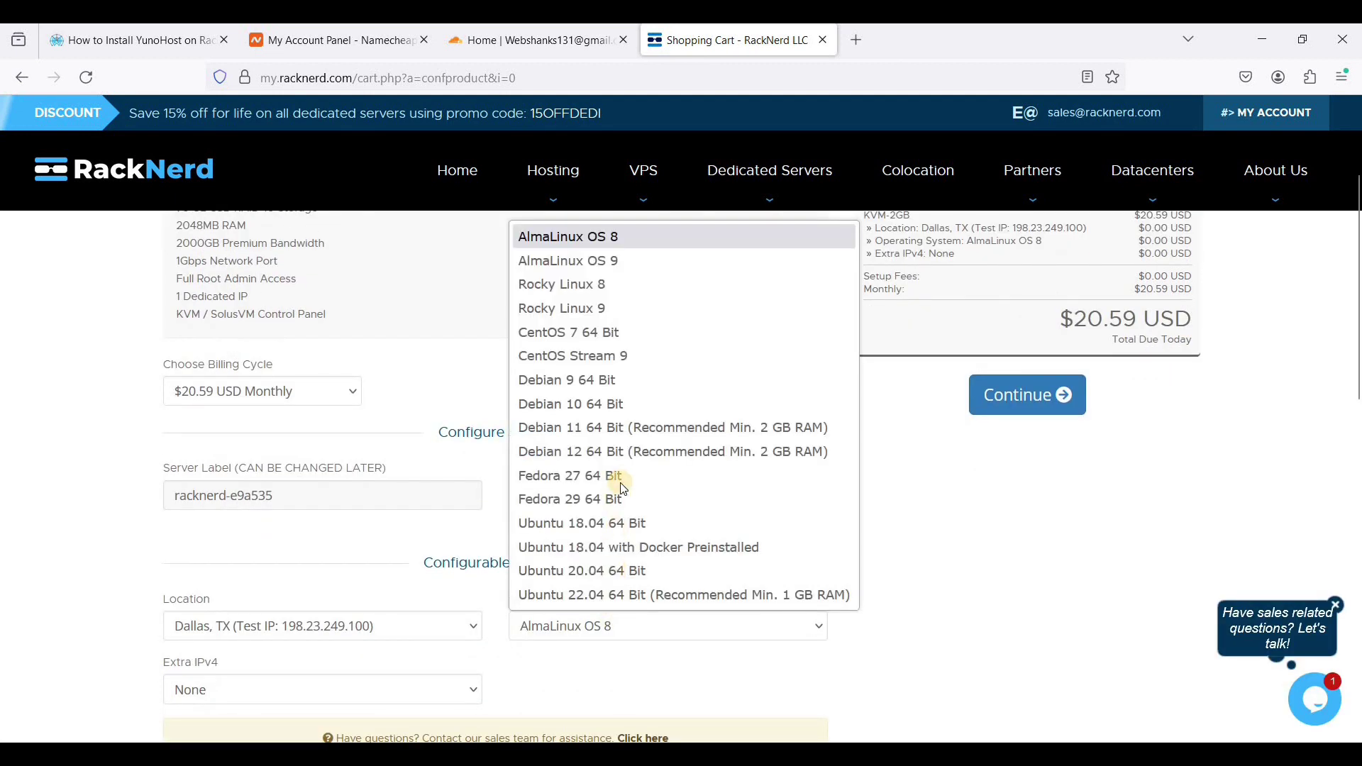
{"action": "left_click", "coordinate": [632, 427]}
{"action": "scroll", "coordinate": [415, 596], "scroll_direction": "down", "scroll_amount": 1}
{"action": "left_click", "coordinate": [406, 533]}
{"action": "left_click", "coordinate": [472, 482]}
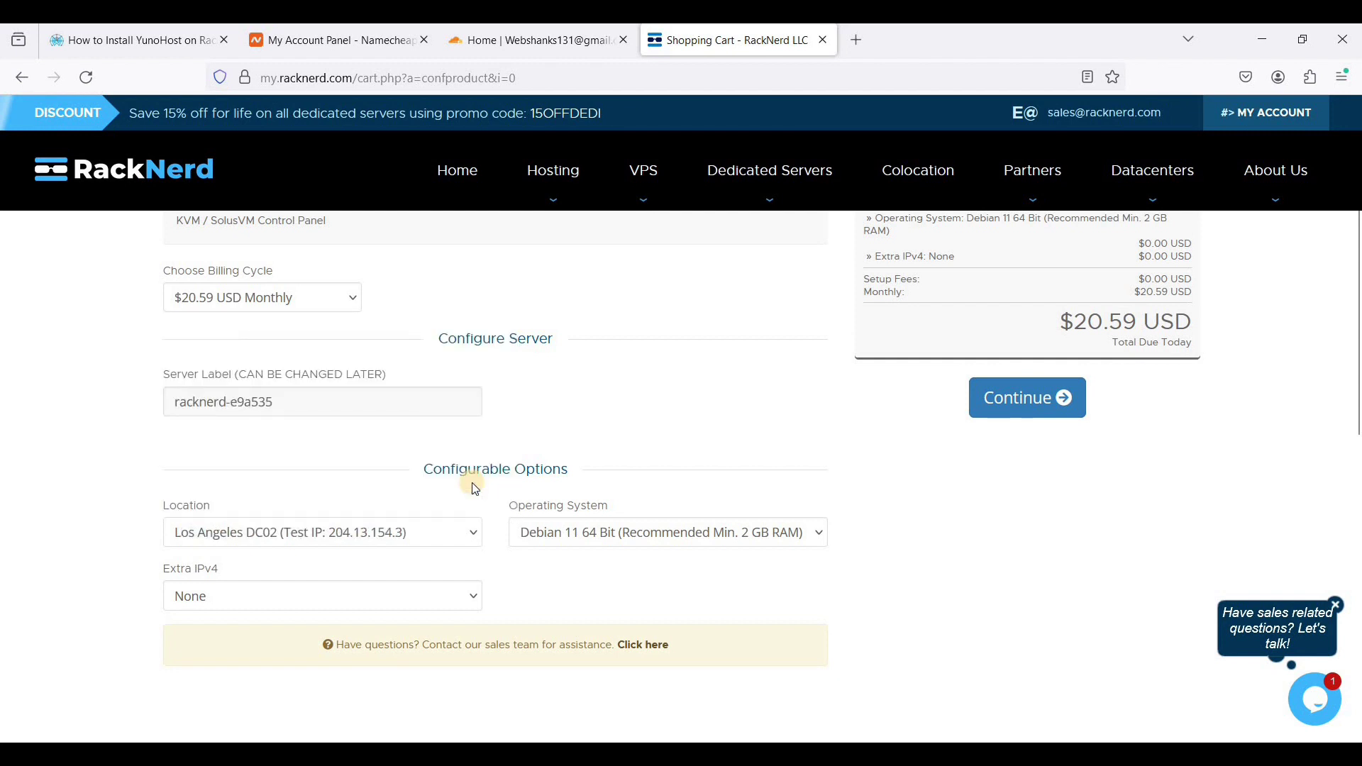
{"action": "left_click", "coordinate": [379, 534]}
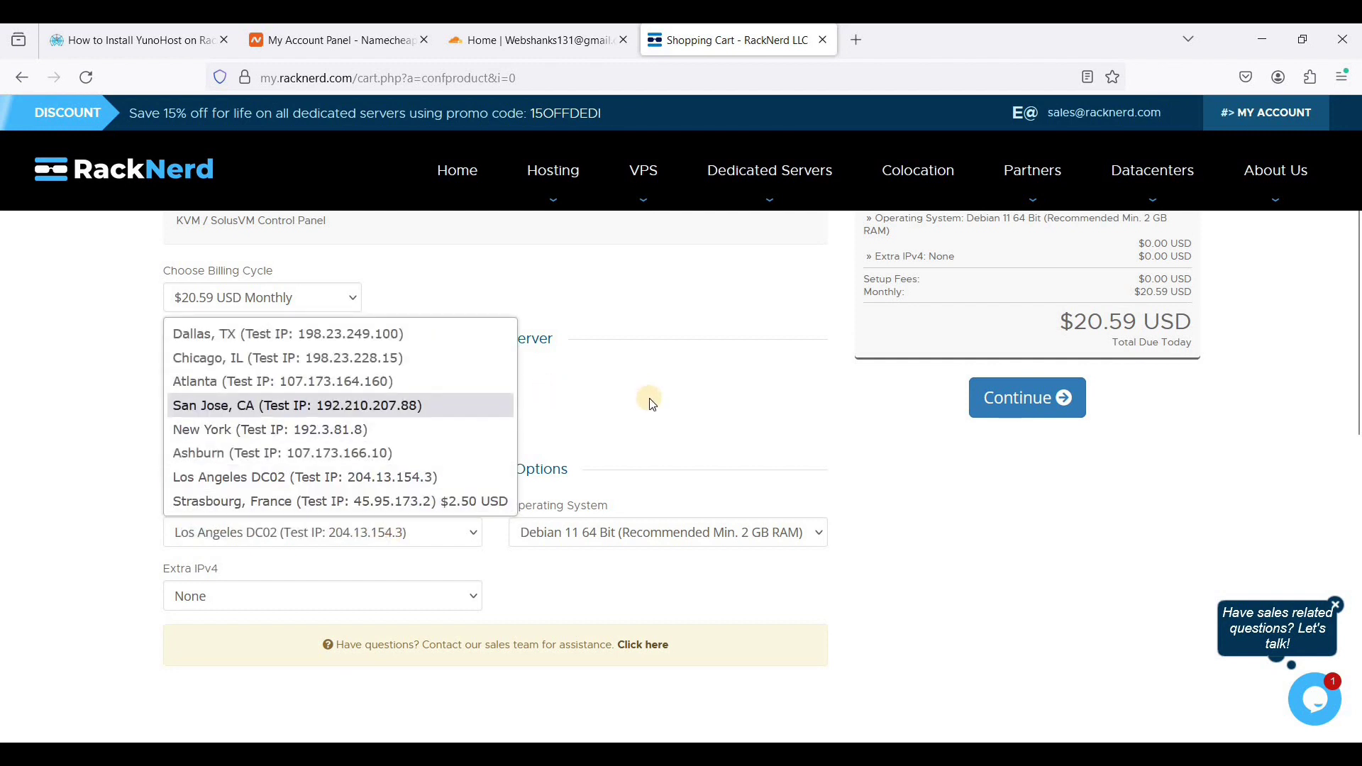
{"action": "left_click", "coordinate": [890, 452]}
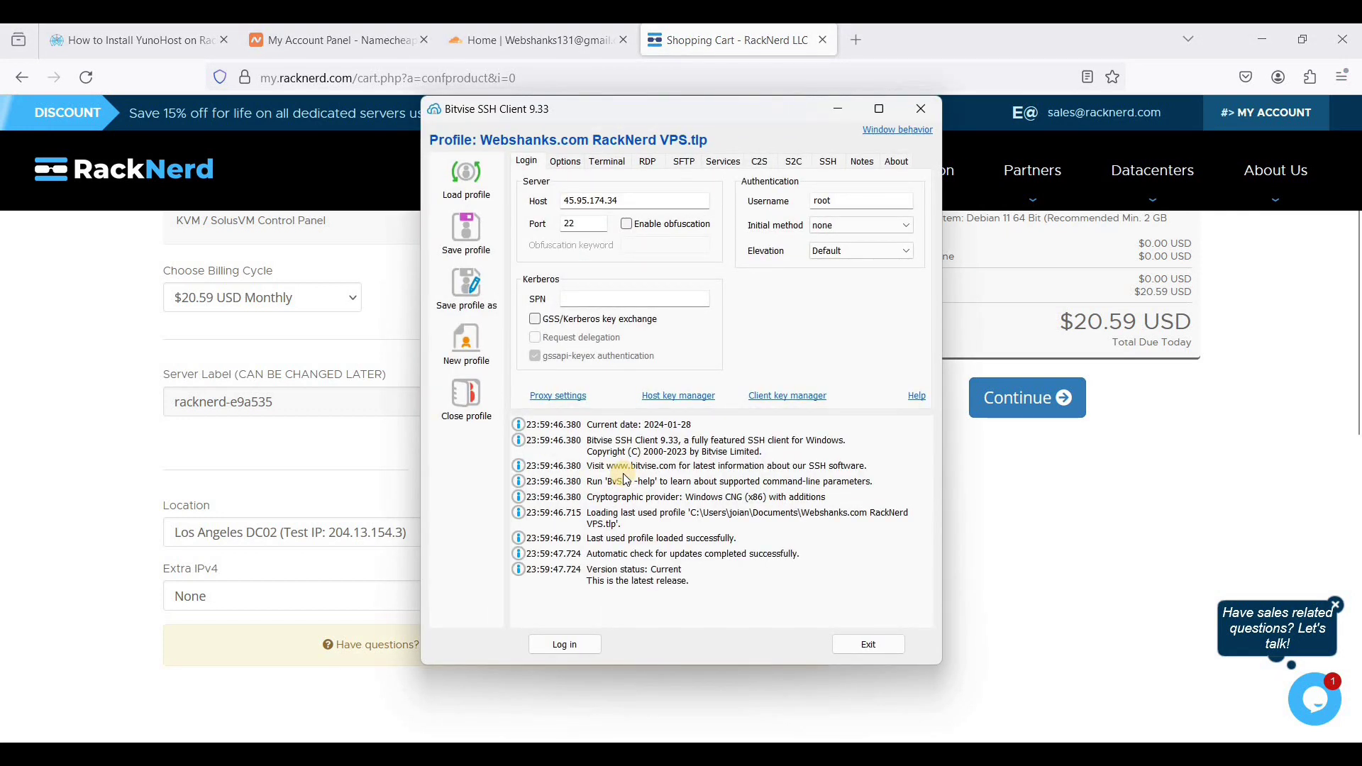
Step: Check host 45.95.174.34, the port and the root username, then start the login
{"action": "left_click", "coordinate": [635, 201]}
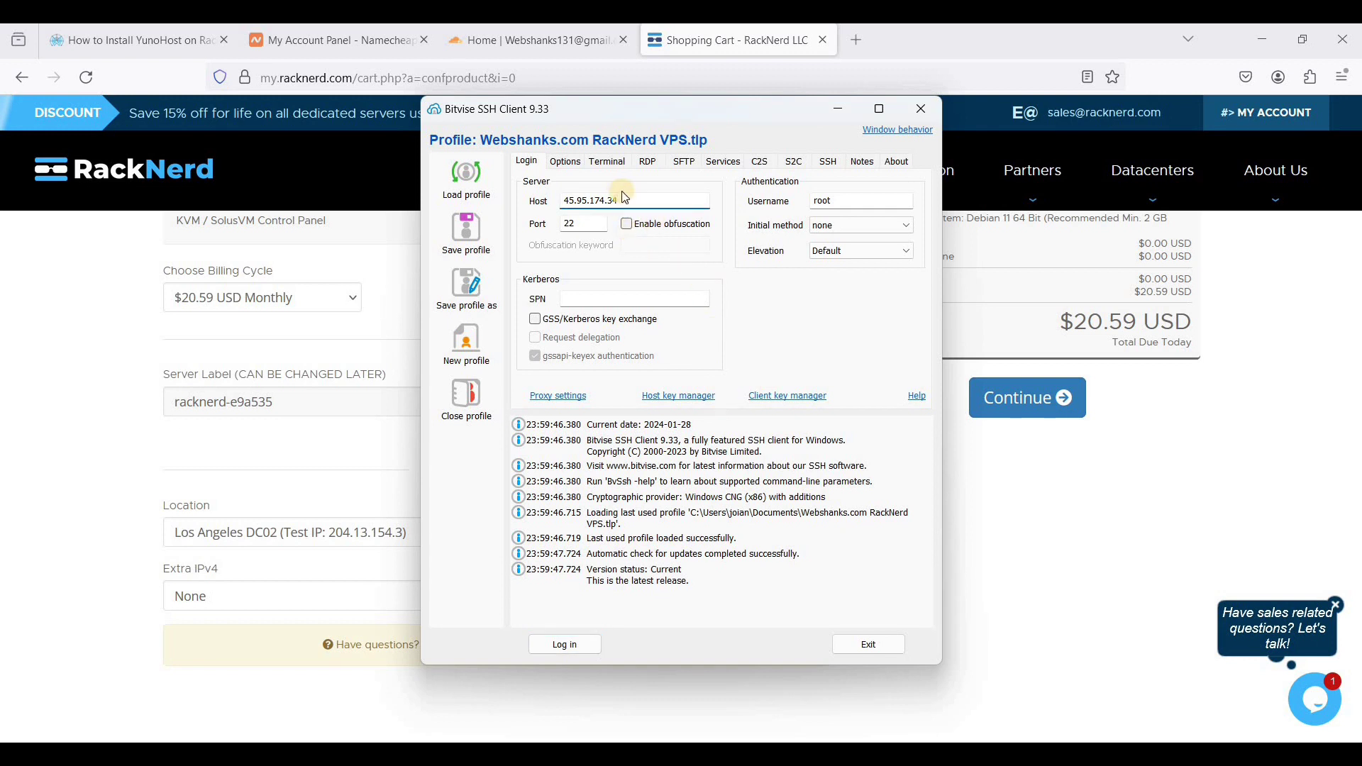
{"action": "double_click", "coordinate": [578, 201]}
{"action": "left_click", "coordinate": [580, 224]}
{"action": "left_click", "coordinate": [840, 200]}
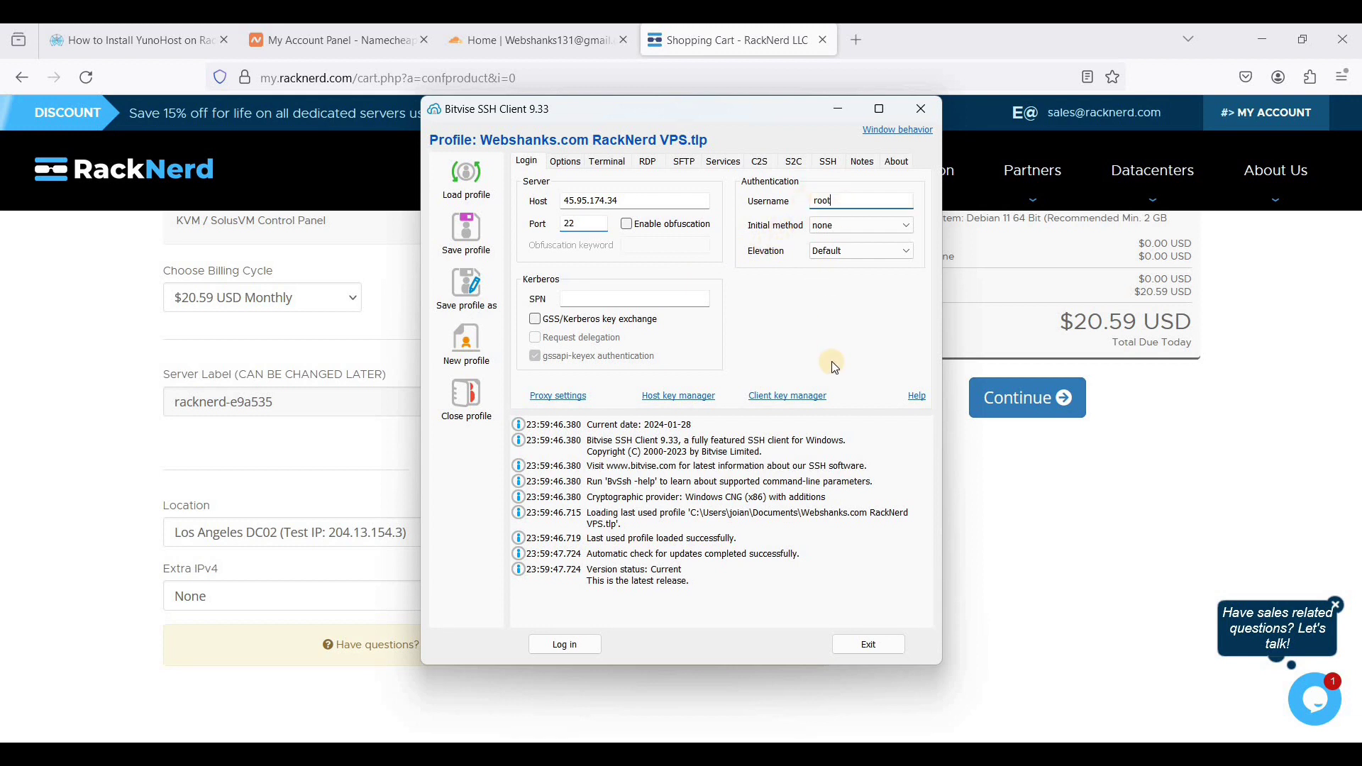
{"action": "left_click", "coordinate": [580, 644]}
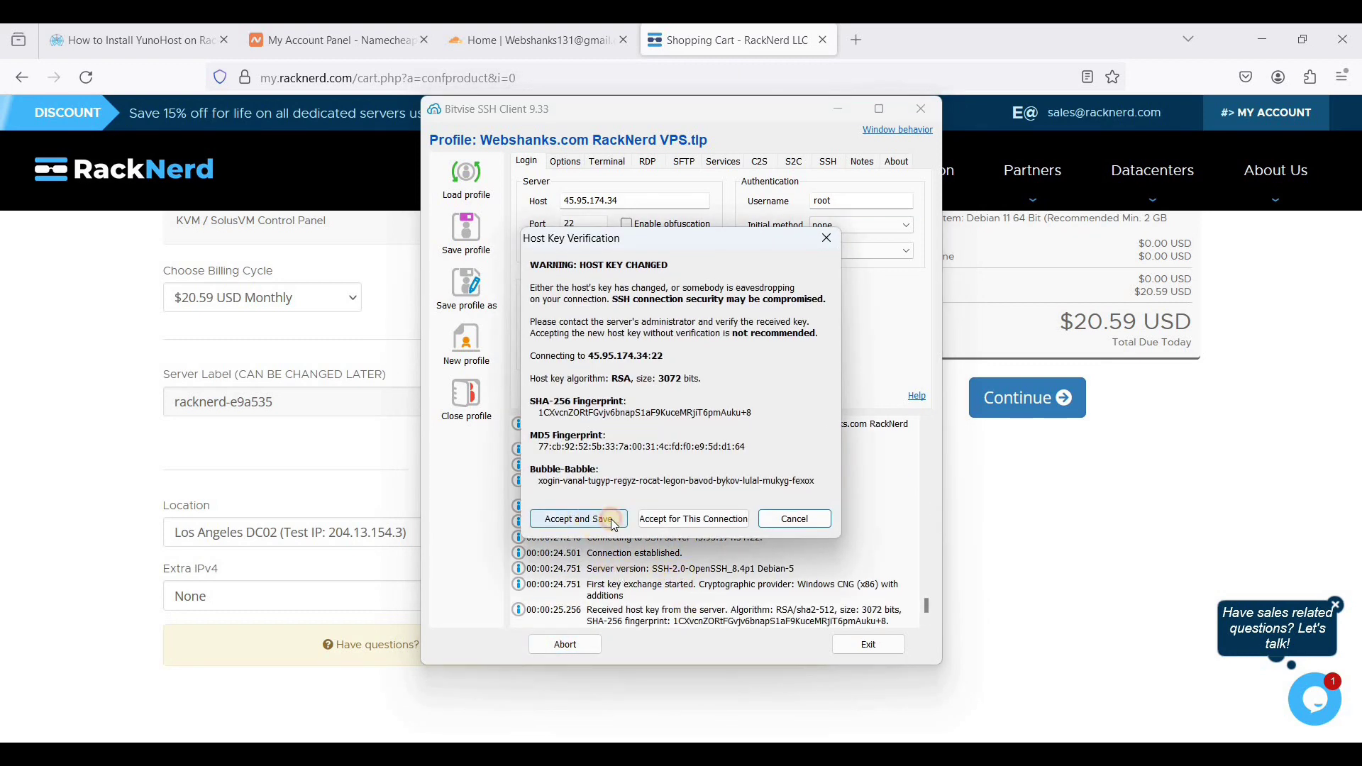
Step: Accept and save the changed host key and authenticate with the pasted root password
{"action": "left_click", "coordinate": [580, 521]}
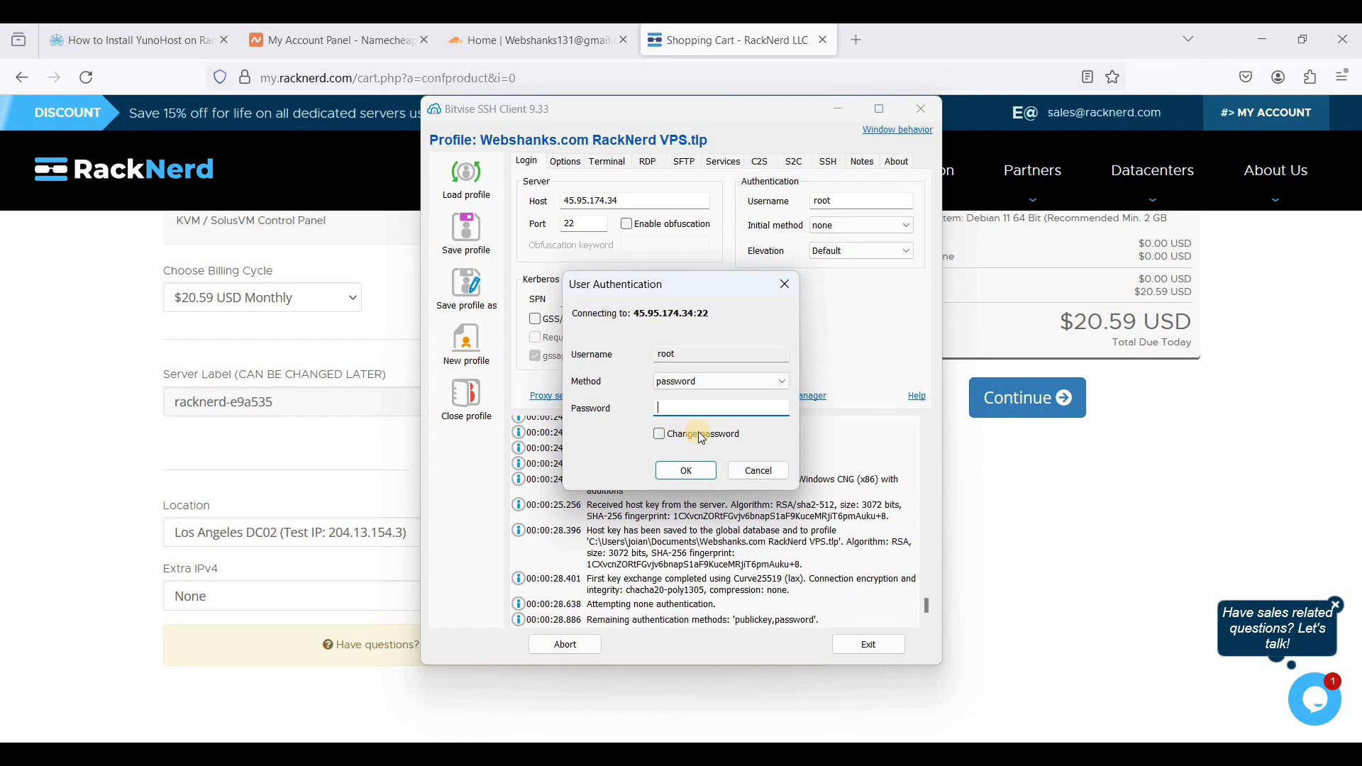
{"action": "key", "text": "ctrl+v"}
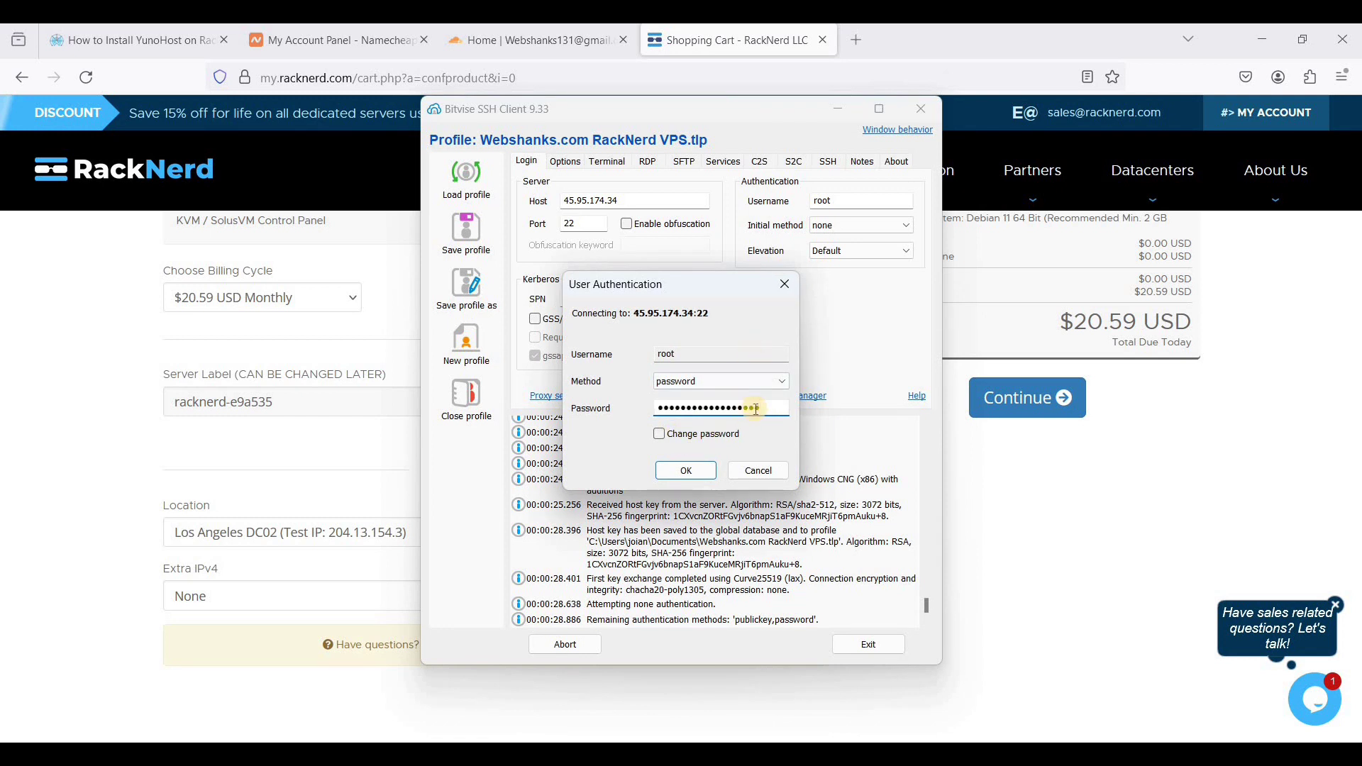
{"action": "left_click", "coordinate": [763, 414]}
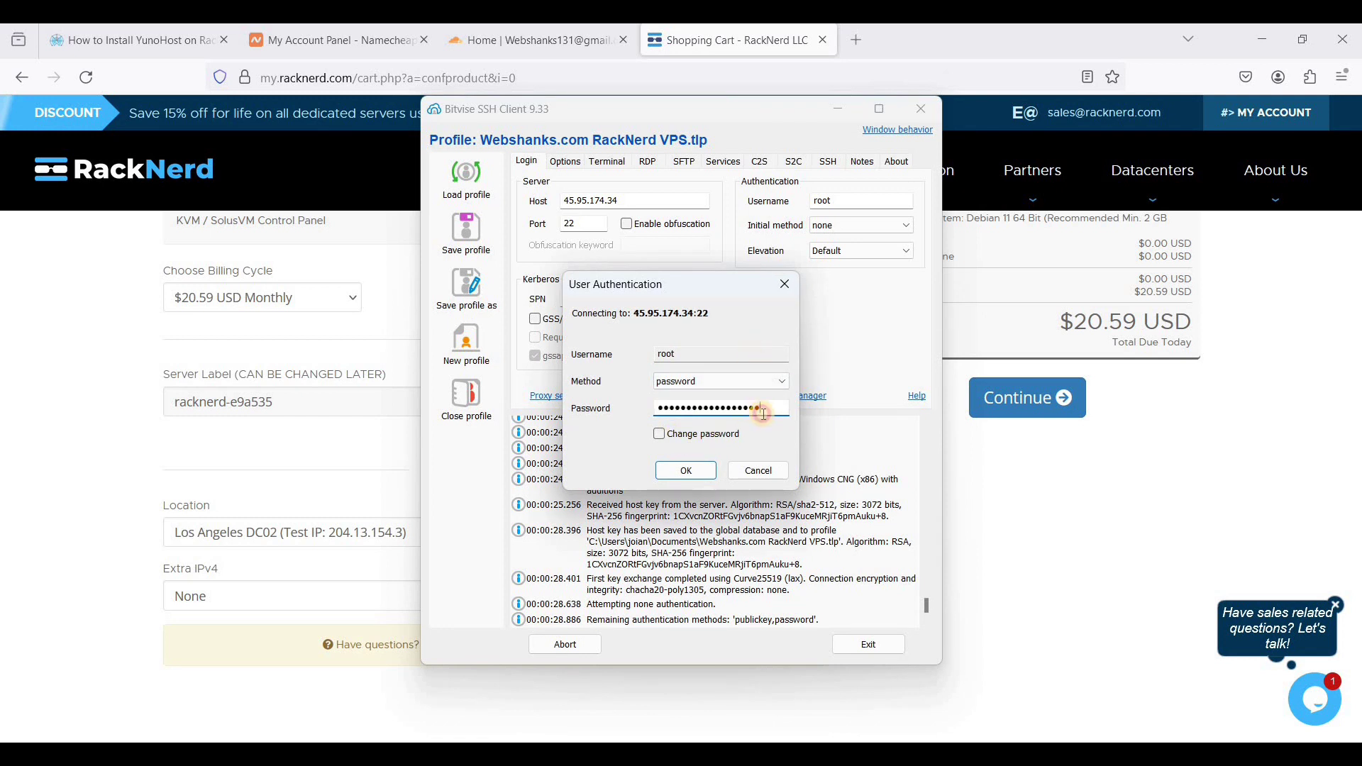
{"action": "left_click", "coordinate": [691, 476]}
{"action": "left_click", "coordinate": [692, 475]}
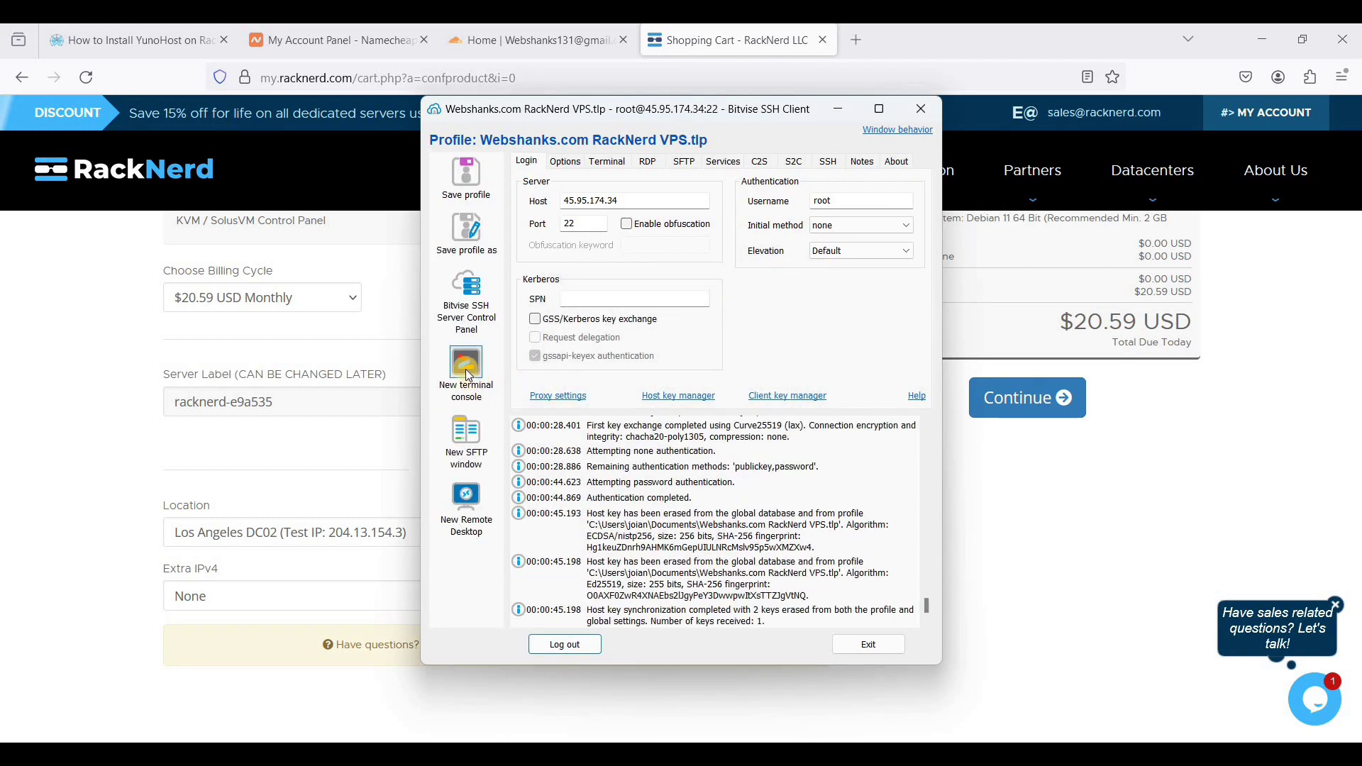
Step: Copy the article's apt update and curl install command and run it in a new xterm console
{"action": "left_click", "coordinate": [472, 374]}
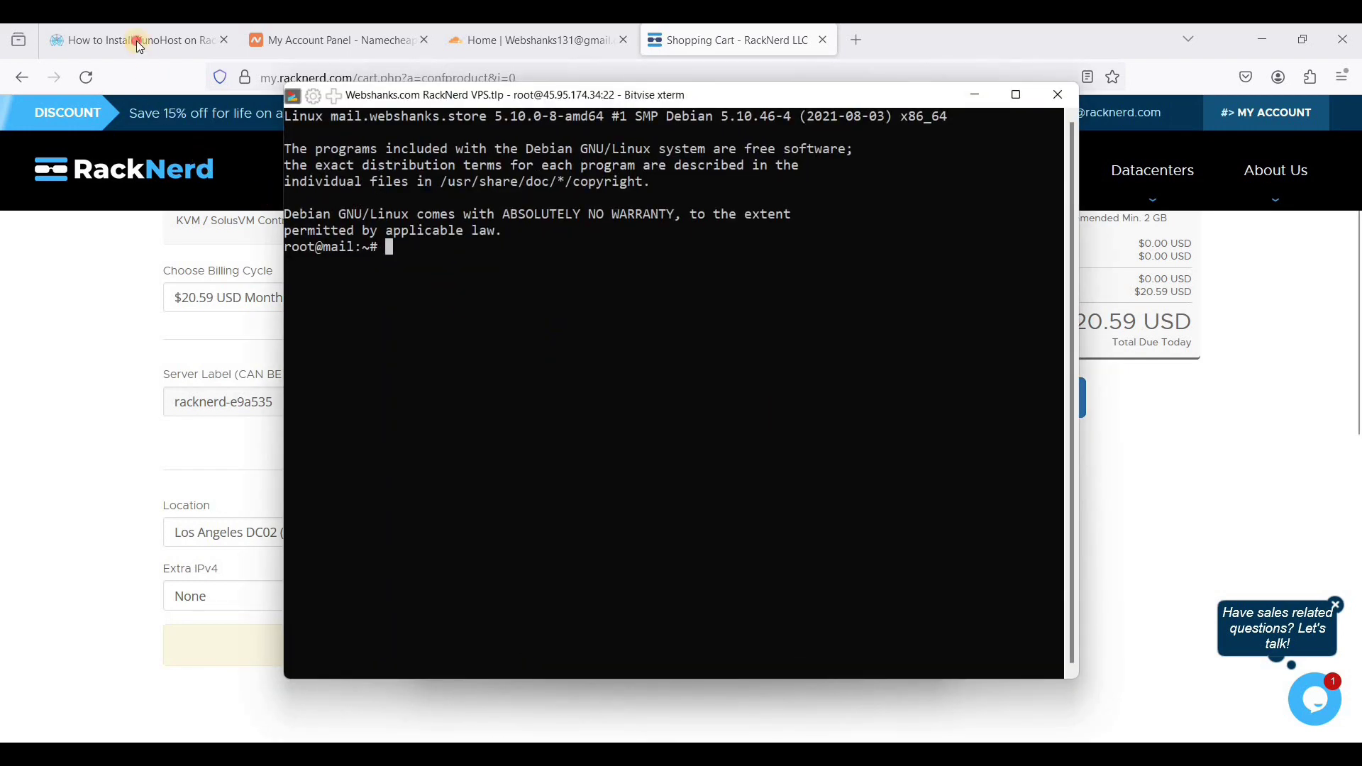
{"action": "left_click", "coordinate": [136, 42]}
{"action": "scroll", "coordinate": [493, 481], "scroll_direction": "down", "scroll_amount": 1}
{"action": "scroll", "coordinate": [493, 485], "scroll_direction": "down", "scroll_amount": 3}
{"action": "scroll", "coordinate": [493, 484], "scroll_direction": "down", "scroll_amount": 5}
{"action": "scroll", "coordinate": [492, 485], "scroll_direction": "down", "scroll_amount": 4}
{"action": "scroll", "coordinate": [493, 485], "scroll_direction": "down", "scroll_amount": 4}
{"action": "scroll", "coordinate": [493, 448], "scroll_direction": "down", "scroll_amount": 5}
{"action": "scroll", "coordinate": [267, 433], "scroll_direction": "down", "scroll_amount": 3}
{"action": "scroll", "coordinate": [372, 427], "scroll_direction": "up", "scroll_amount": 2}
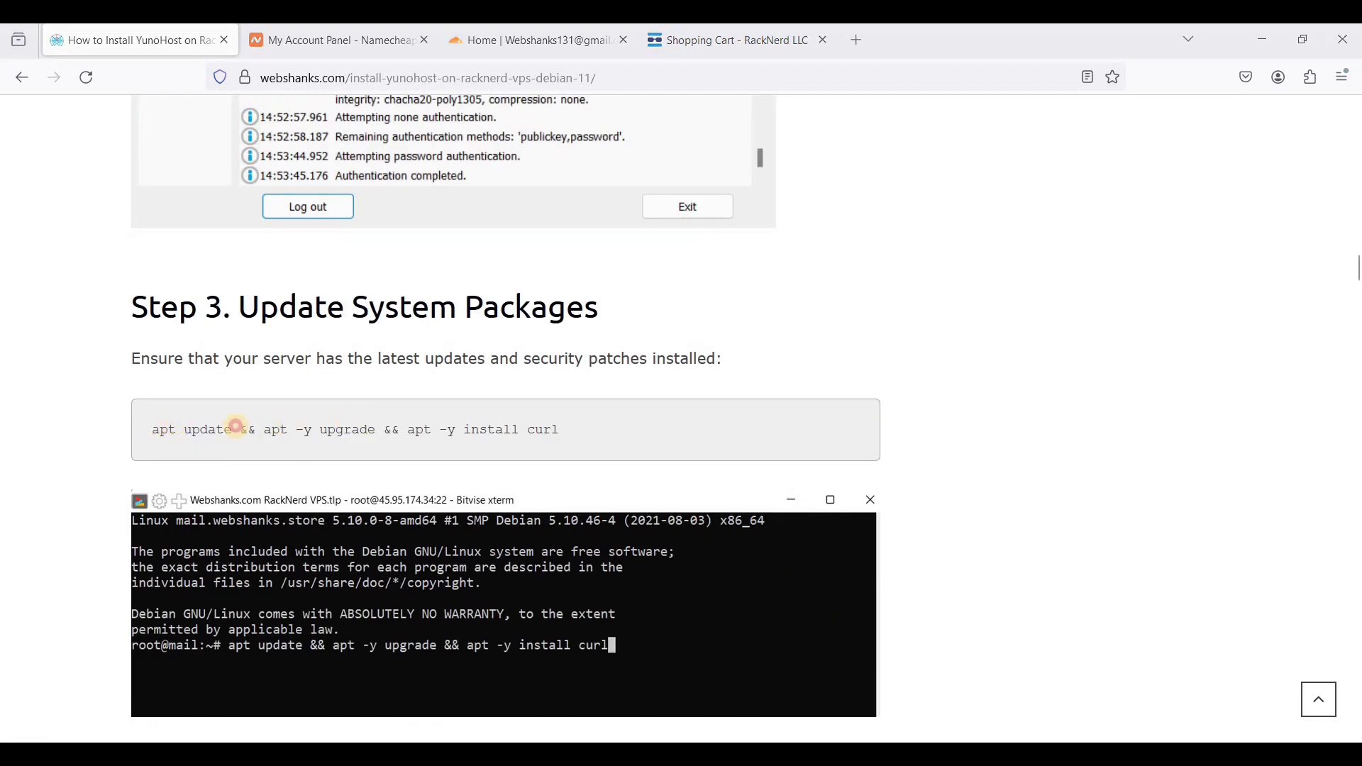
{"action": "left_click_drag", "start_coordinate": [154, 427], "coordinate": [557, 432]}
{"action": "right_click", "coordinate": [545, 439]}
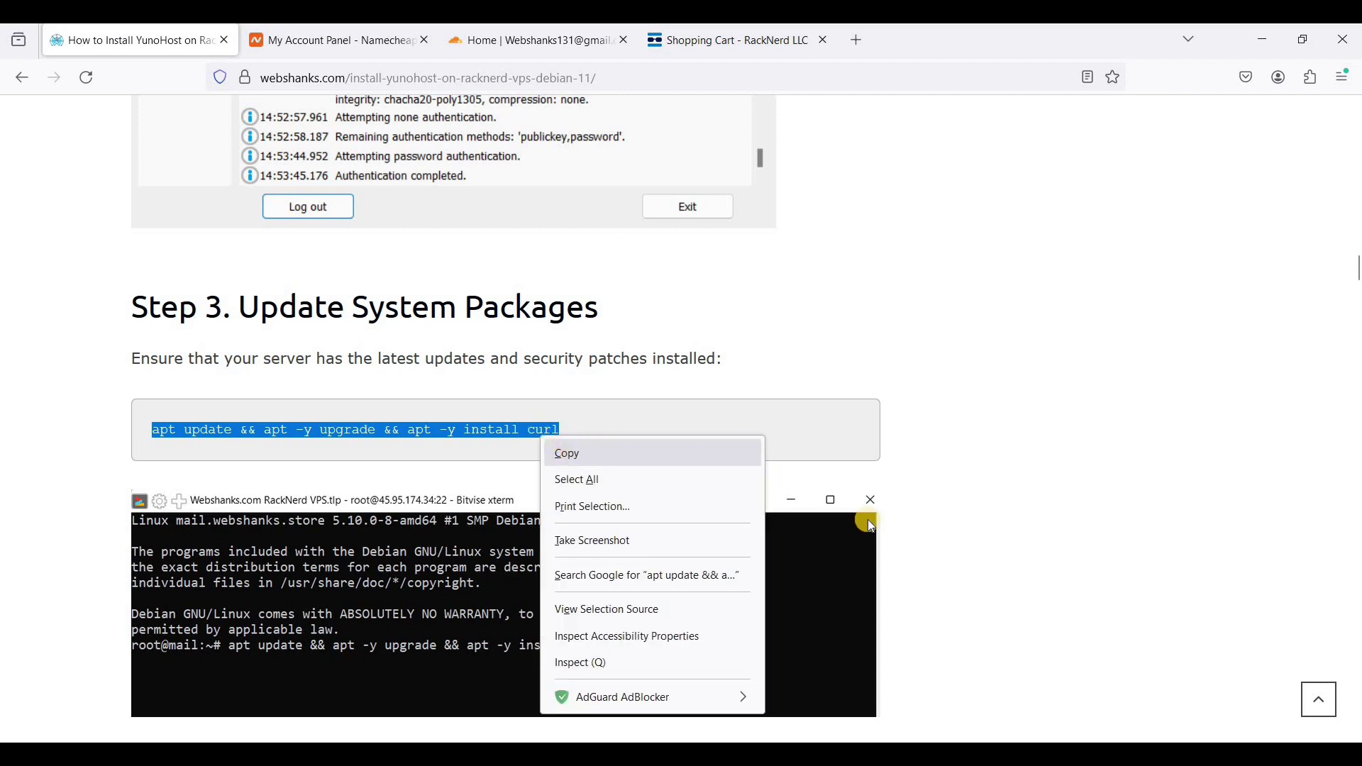
{"action": "left_click", "coordinate": [899, 596]}
{"action": "key", "text": "alt+Tab"}
{"action": "right_click", "coordinate": [654, 380]}
{"action": "key", "text": "Return"}
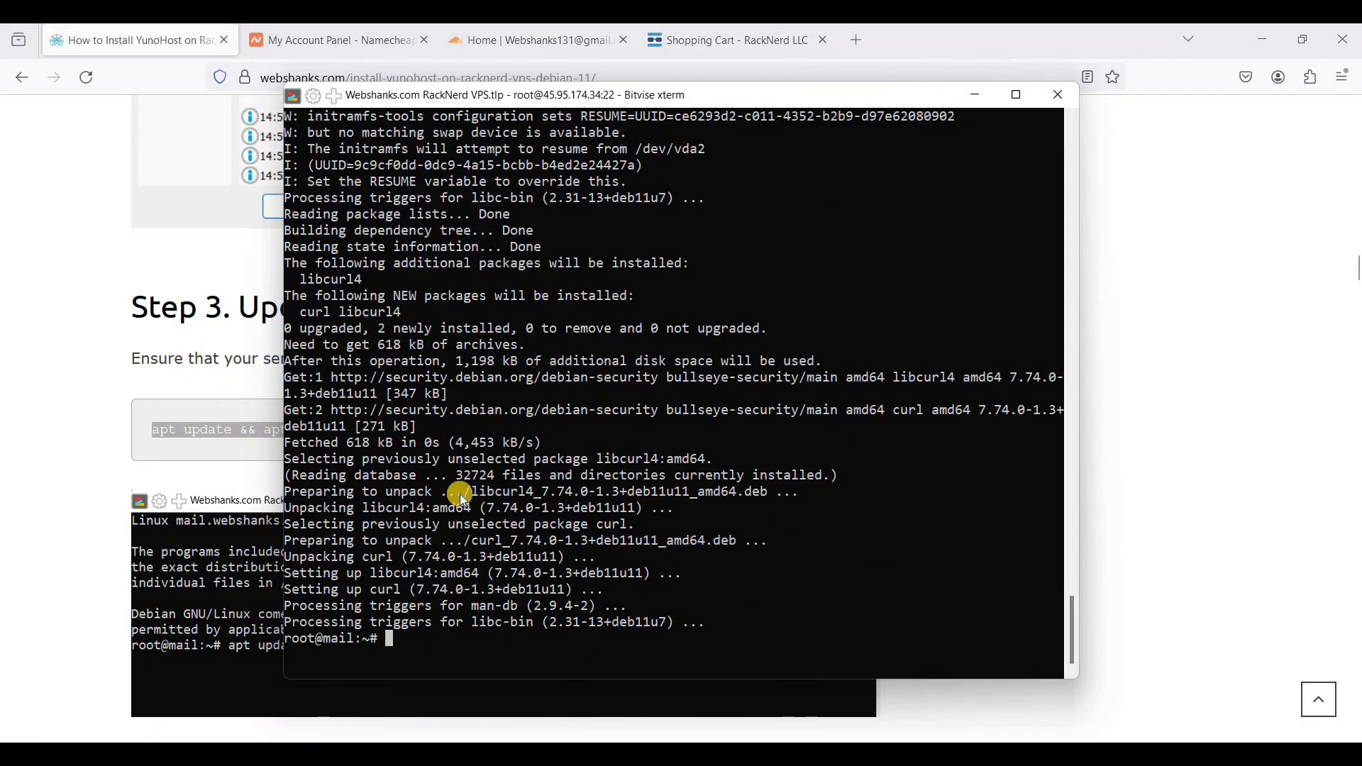
{"action": "scroll", "coordinate": [460, 498], "scroll_direction": "down", "scroll_amount": 3}
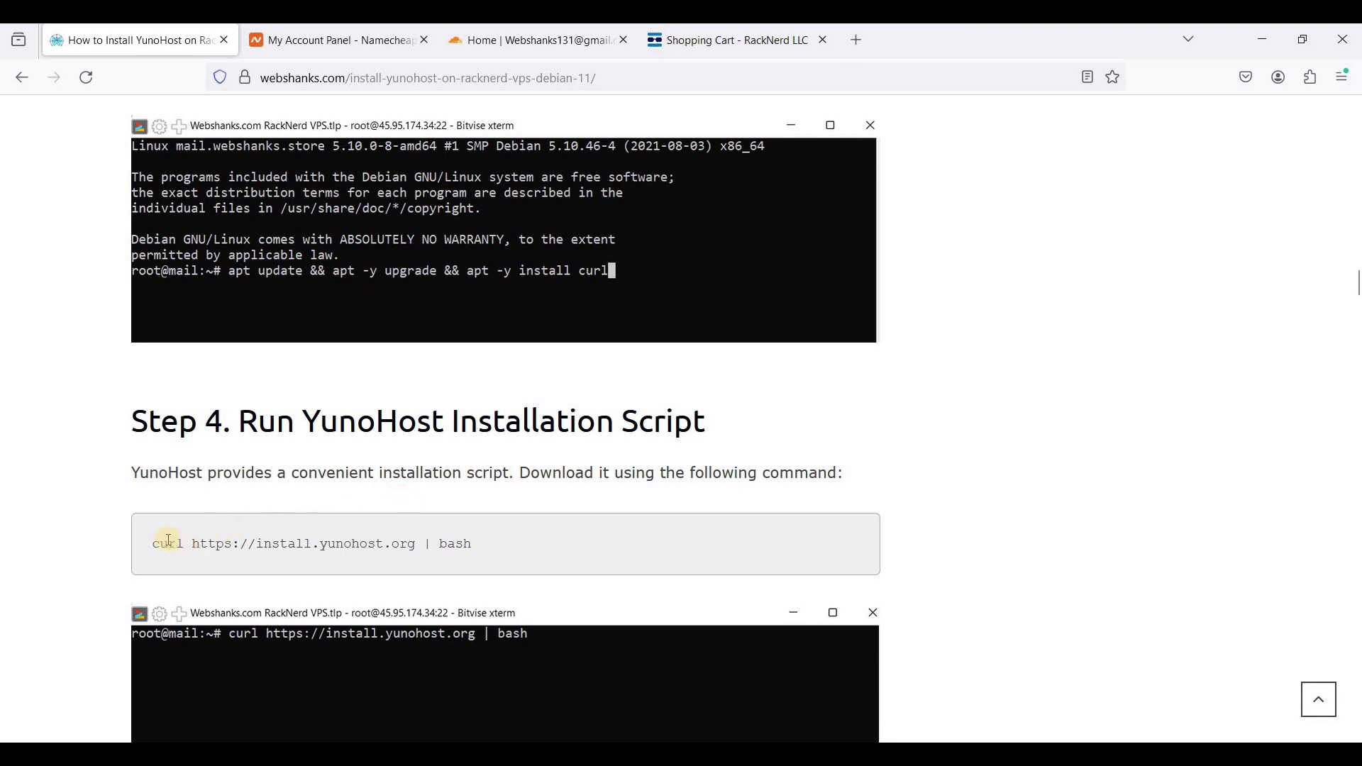
Step: Copy the YunoHost install command from the article and run it in xterm
{"action": "left_click_drag", "start_coordinate": [474, 560], "coordinate": [471, 547]}
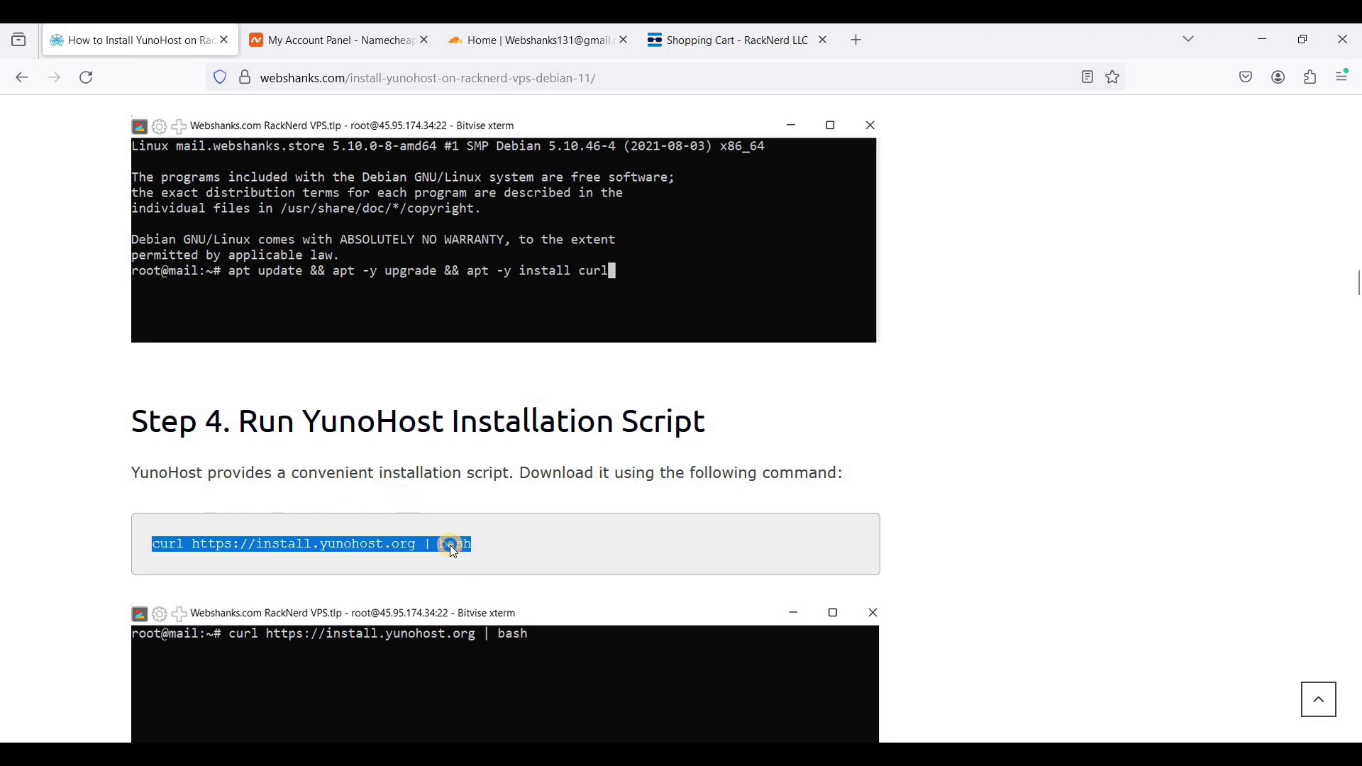
{"action": "right_click", "coordinate": [450, 544]}
{"action": "left_click", "coordinate": [505, 307]}
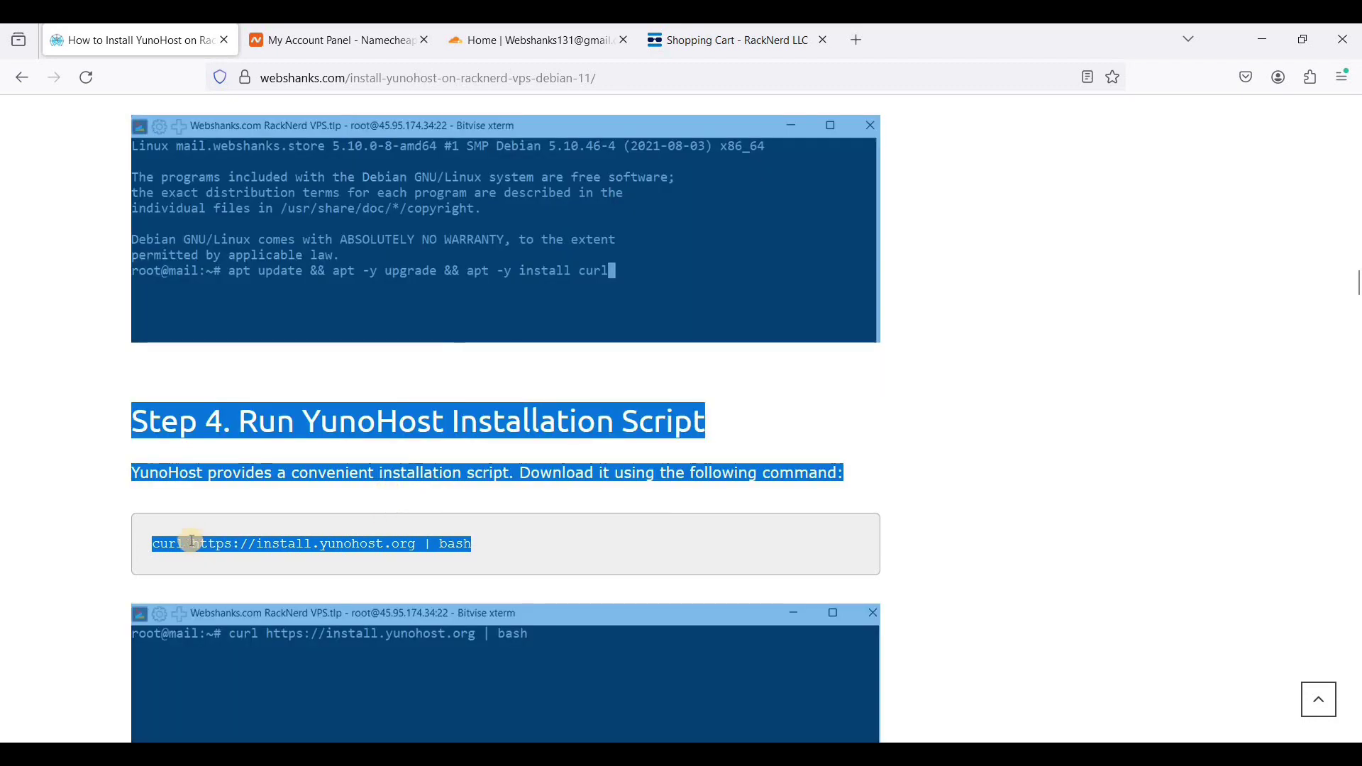
{"action": "left_click", "coordinate": [159, 543]}
{"action": "right_click", "coordinate": [472, 547]}
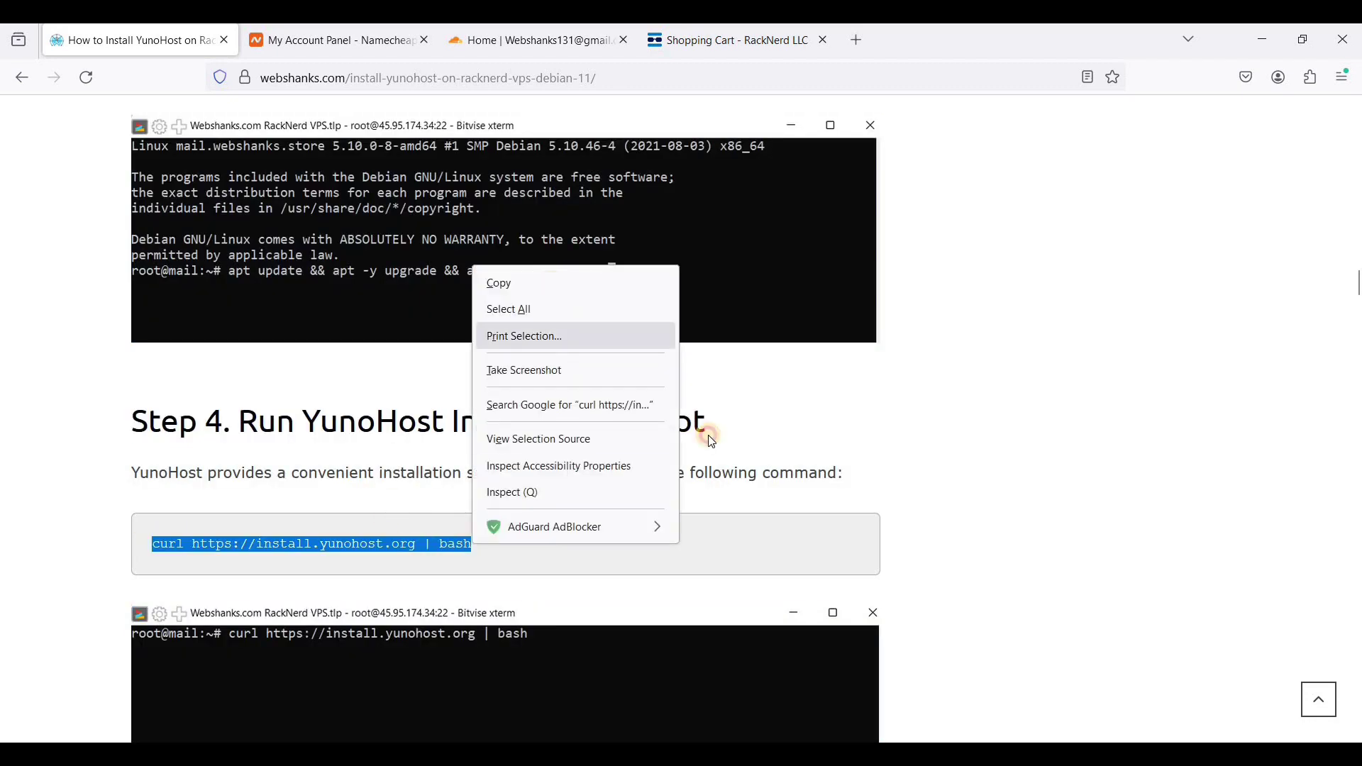
{"action": "left_click", "coordinate": [532, 281]}
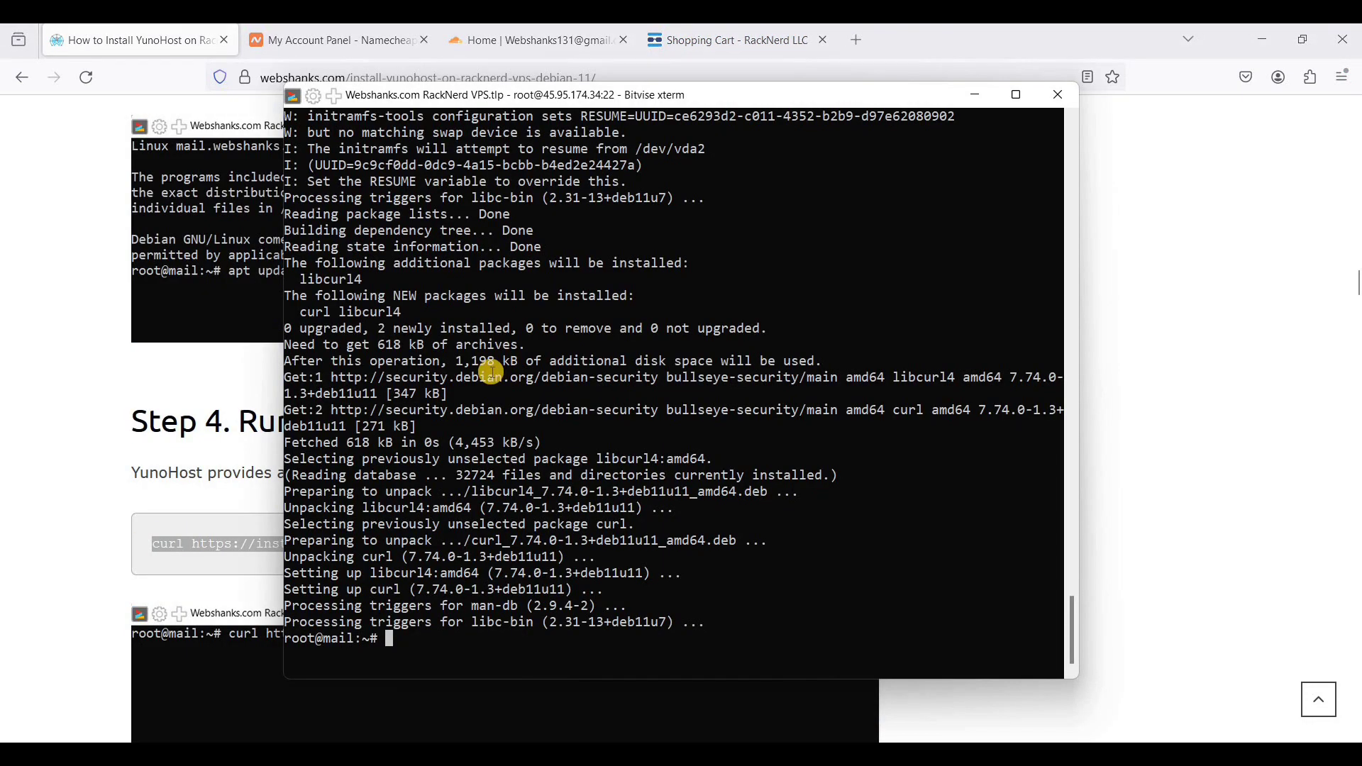
{"action": "right_click", "coordinate": [624, 529]}
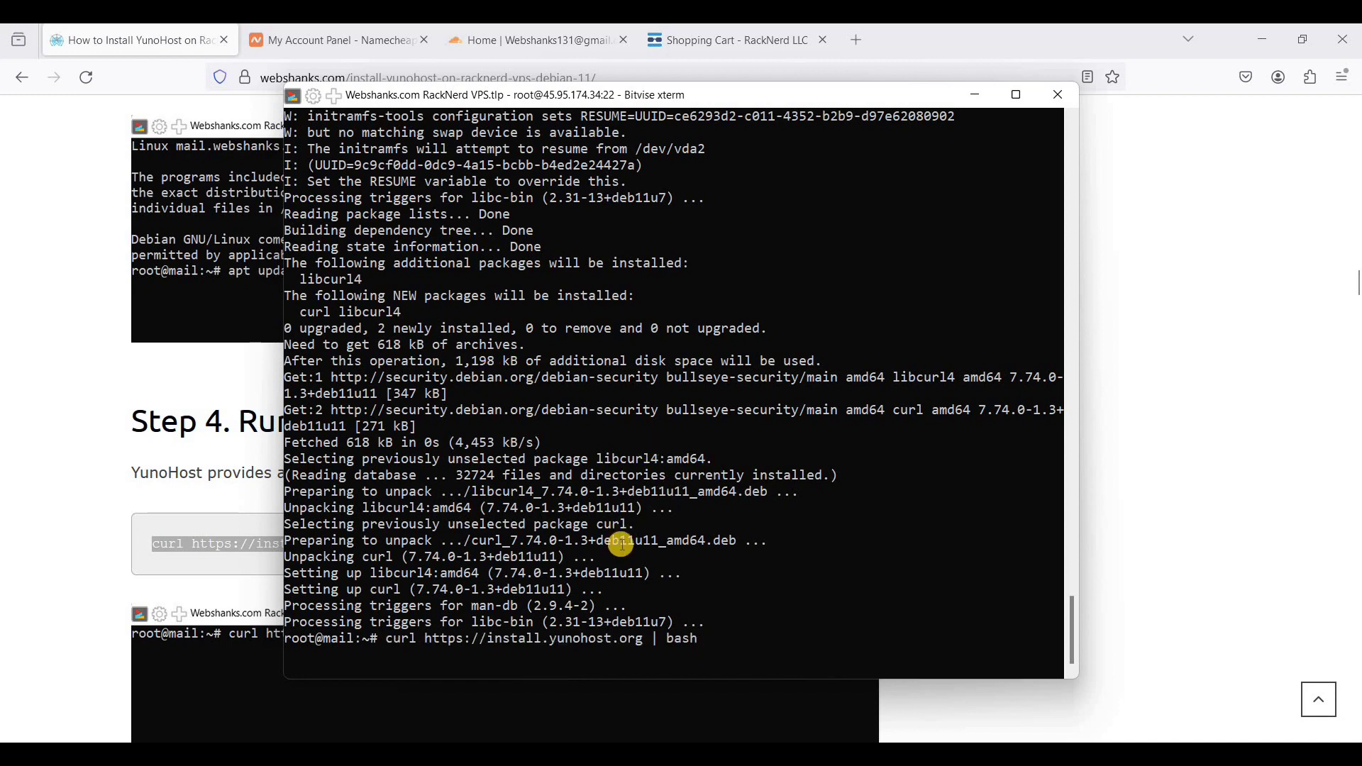
{"action": "key", "text": "Return"}
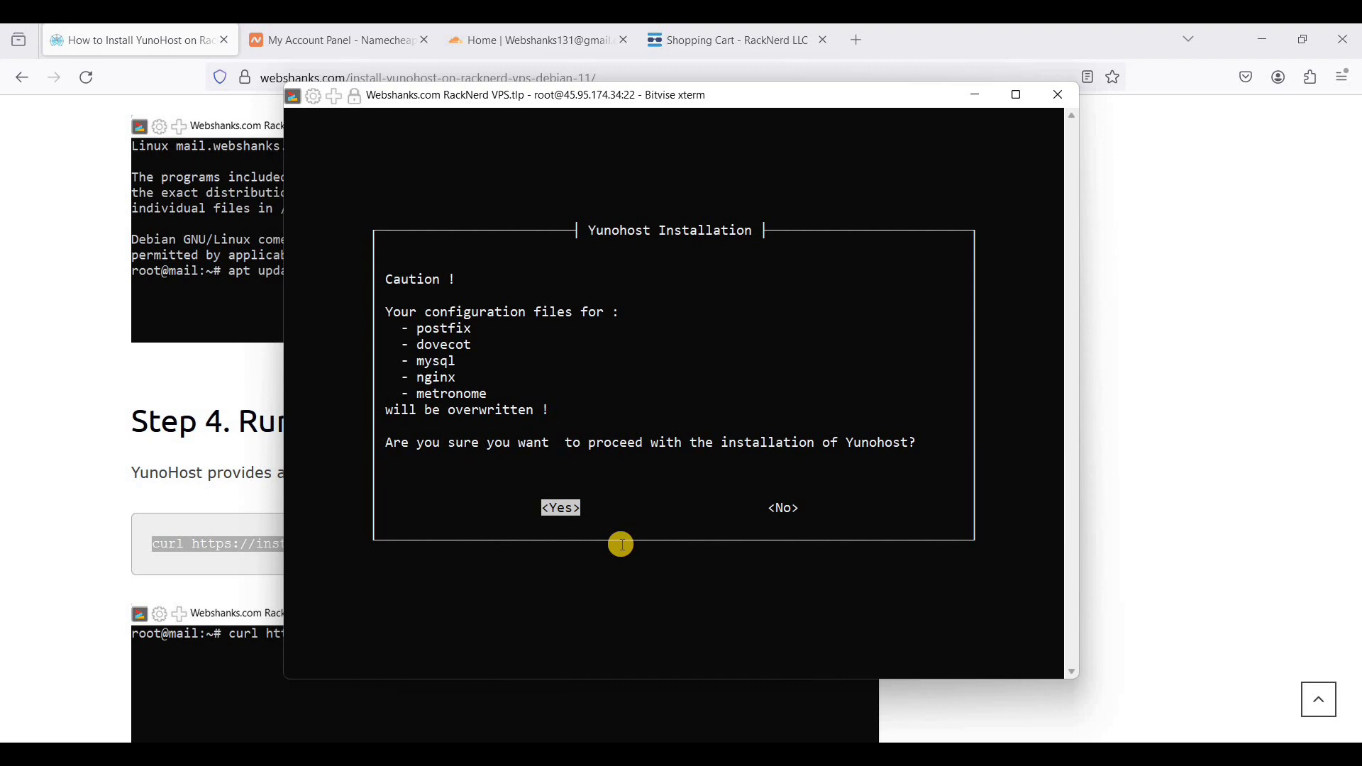
Step: Answer Yes to the installation caution and to YunoHost managing the SSH configuration
{"action": "key", "text": "Return"}
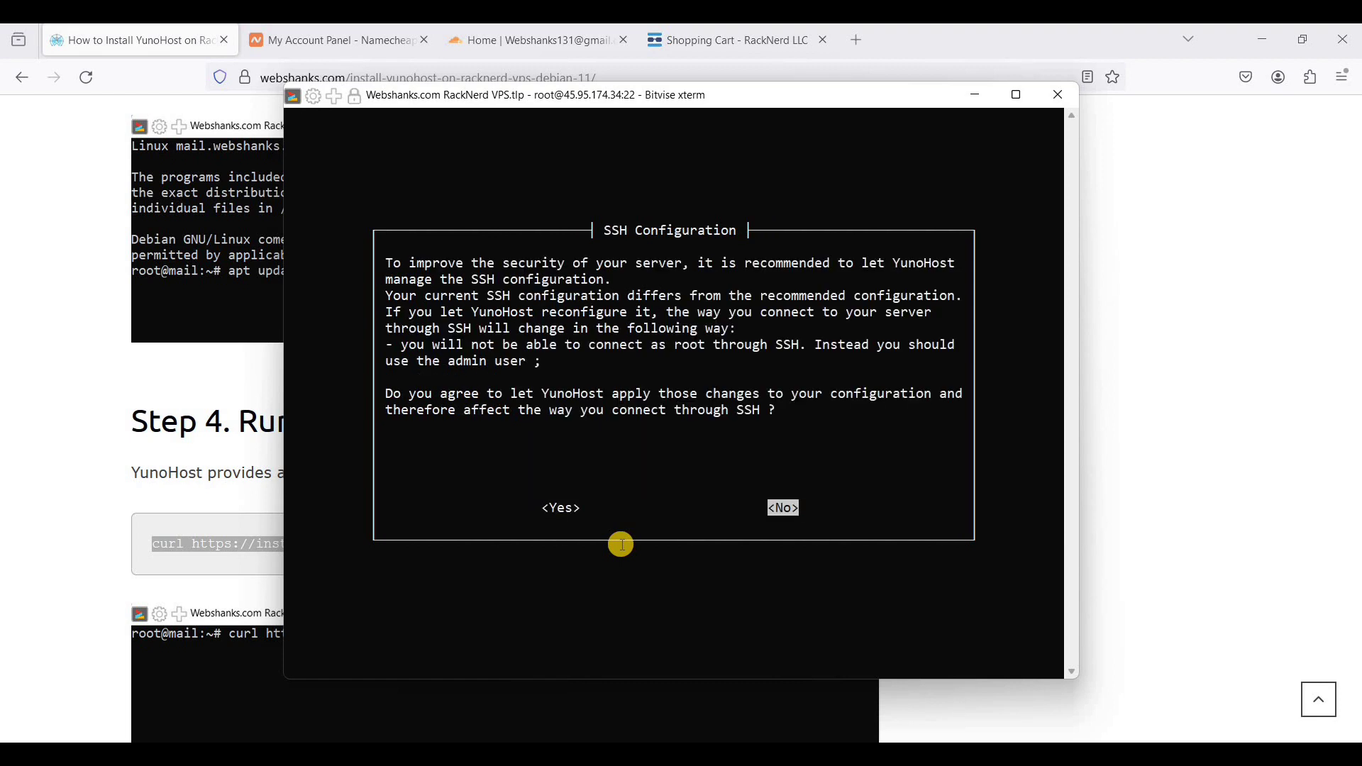
{"action": "key", "text": "Left"}
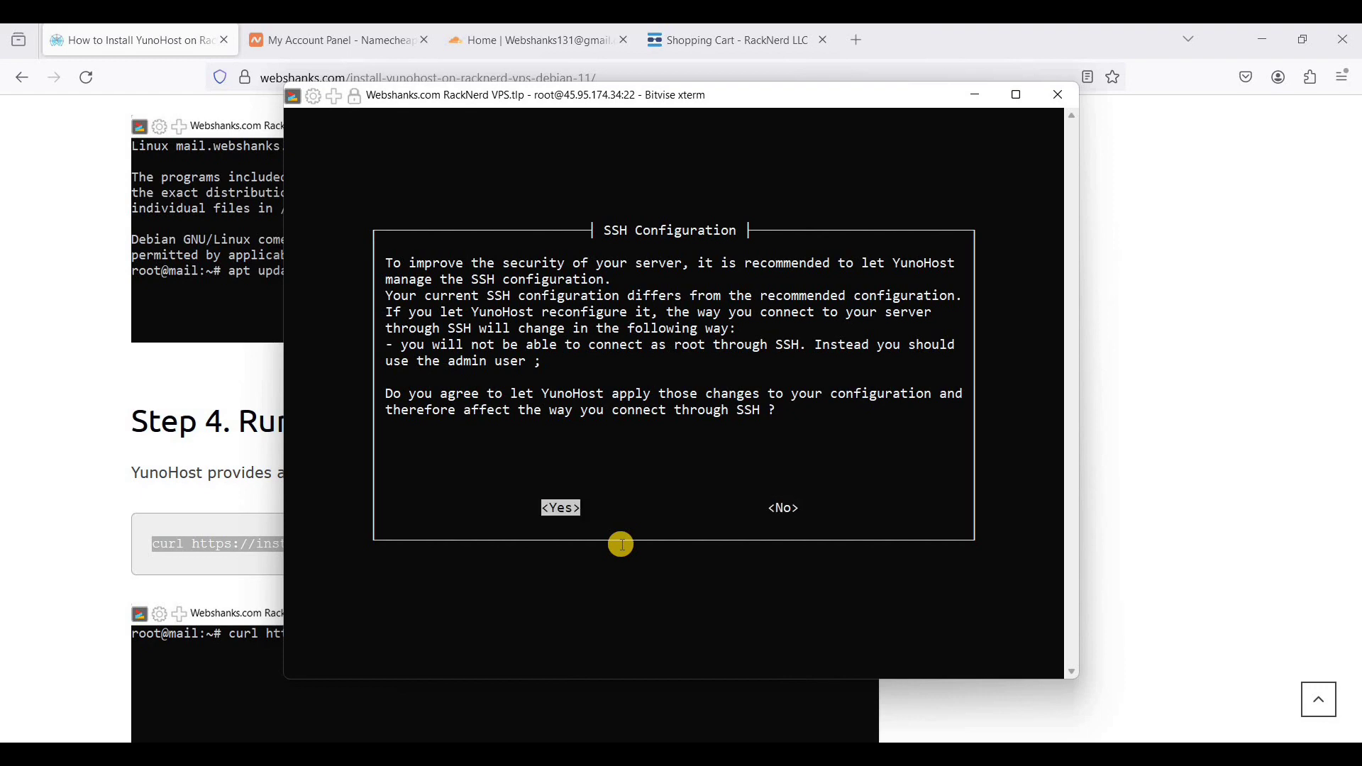
{"action": "key", "text": "Return"}
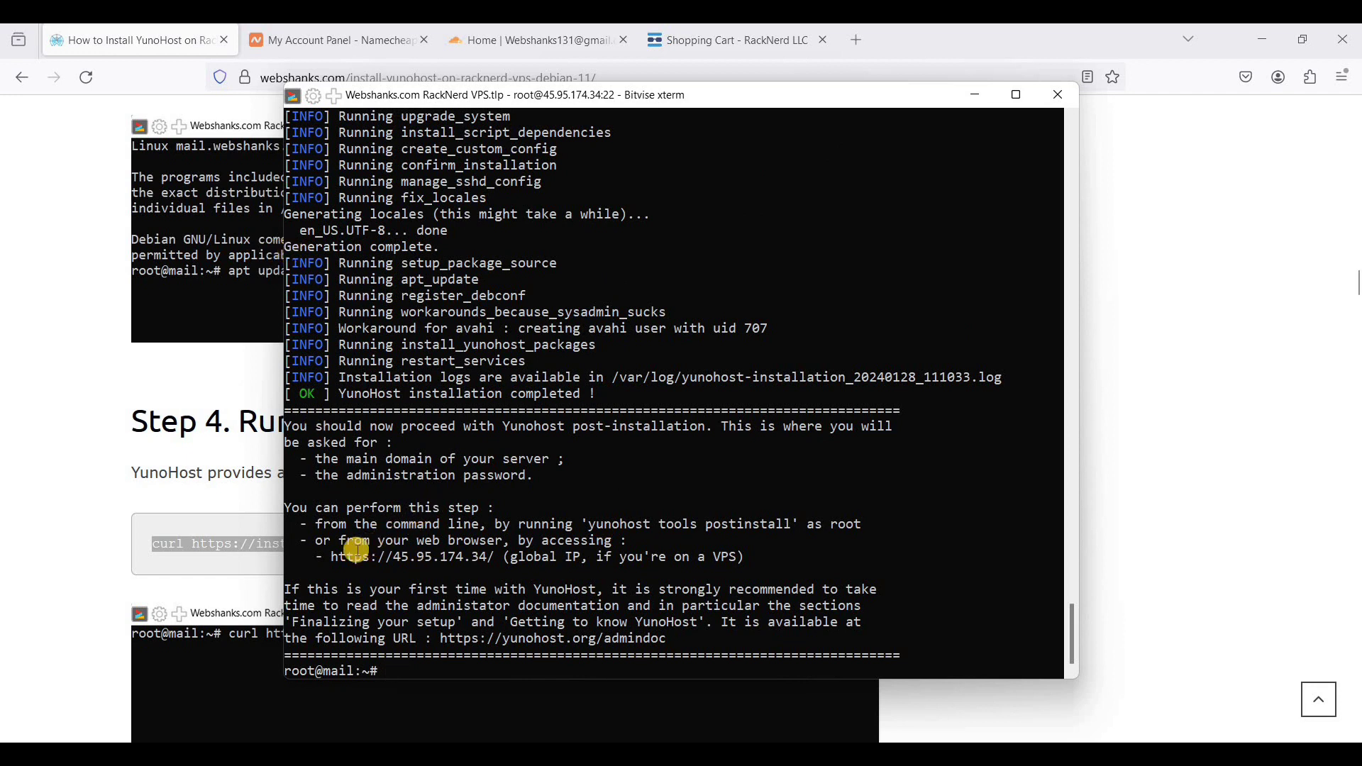
Step: Load the copied https server IP address in a new tab, close the RackNerd tab, and expand Advanced
{"action": "left_click_drag", "start_coordinate": [331, 557], "coordinate": [495, 557]}
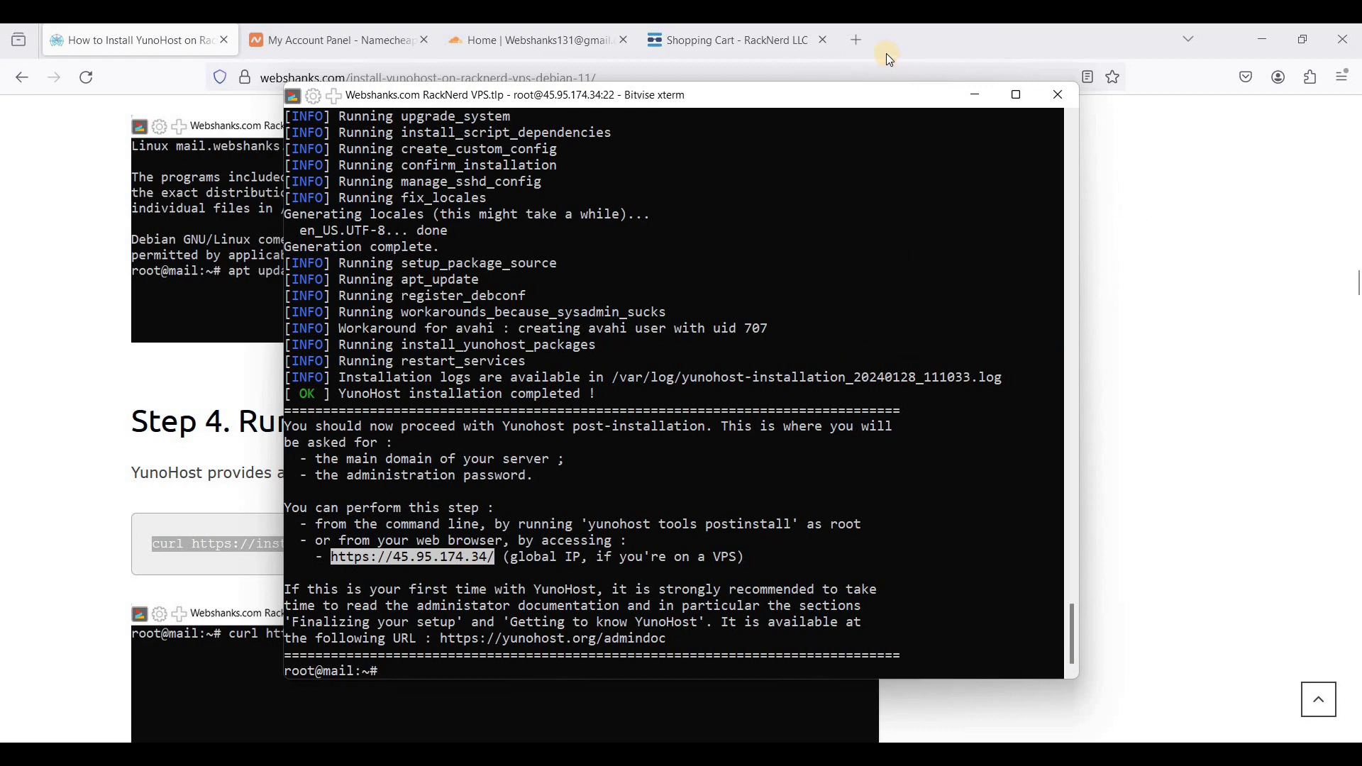
{"action": "left_click", "coordinate": [851, 44]}
{"action": "right_click", "coordinate": [841, 77]}
{"action": "key", "text": "Return"}
{"action": "left_click", "coordinate": [822, 40]}
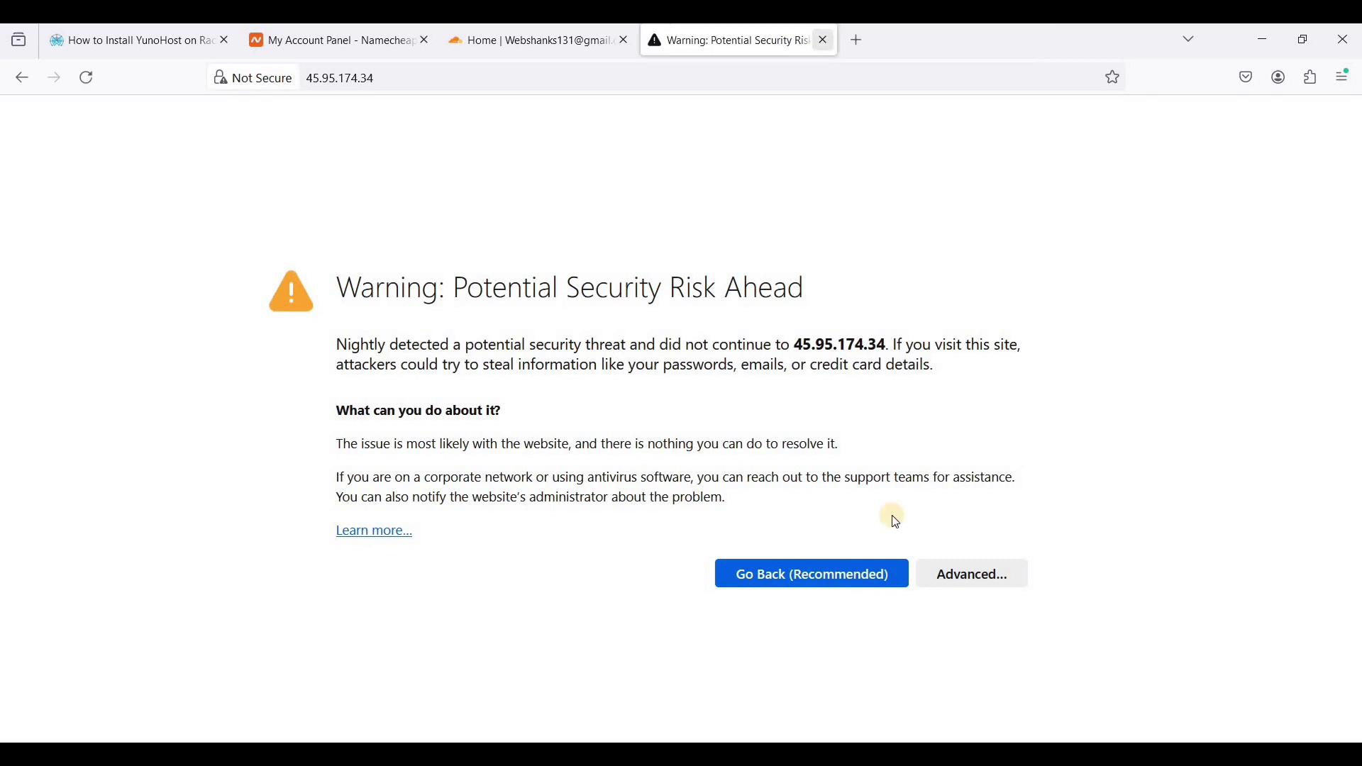
{"action": "left_click", "coordinate": [984, 576]}
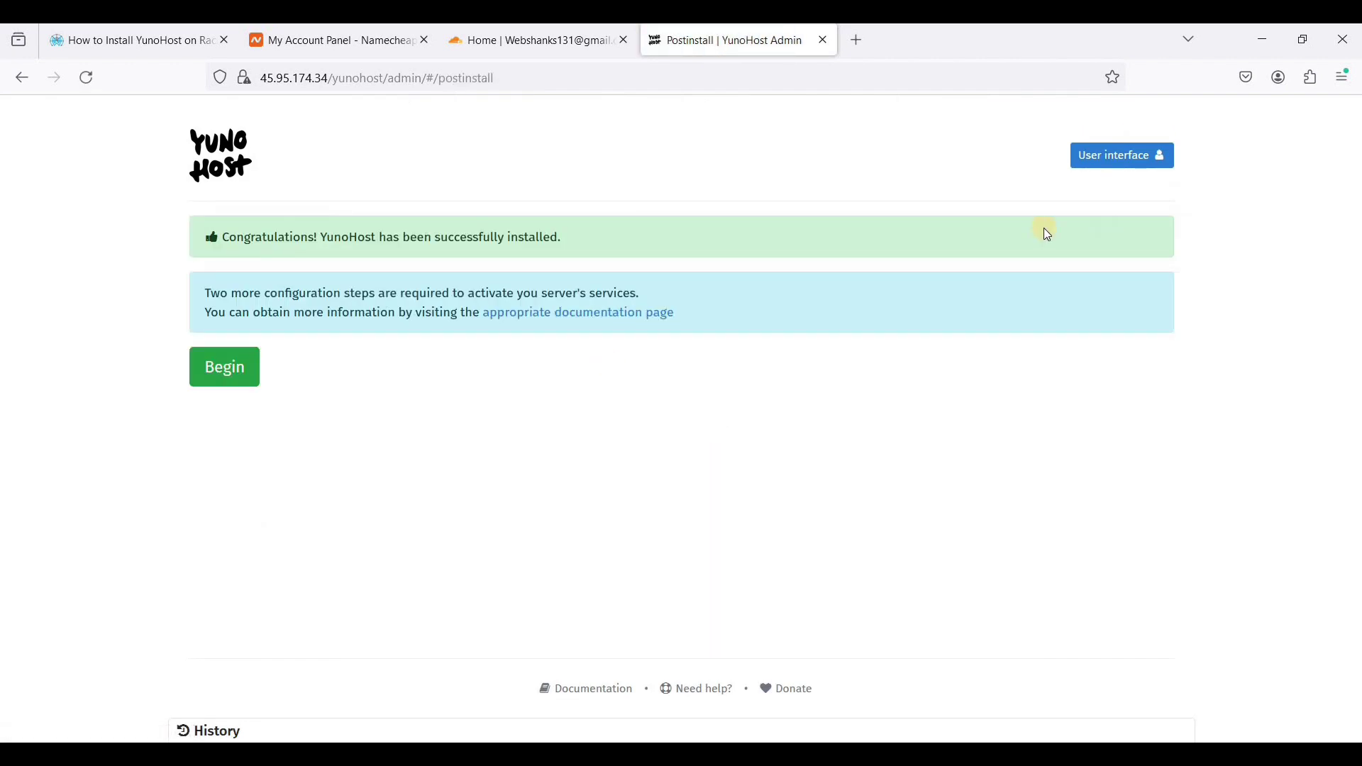
Step: Begin post-install, choose 'I want to add a domain I own', and enter cp.webshanks.store
{"action": "left_click", "coordinate": [240, 380]}
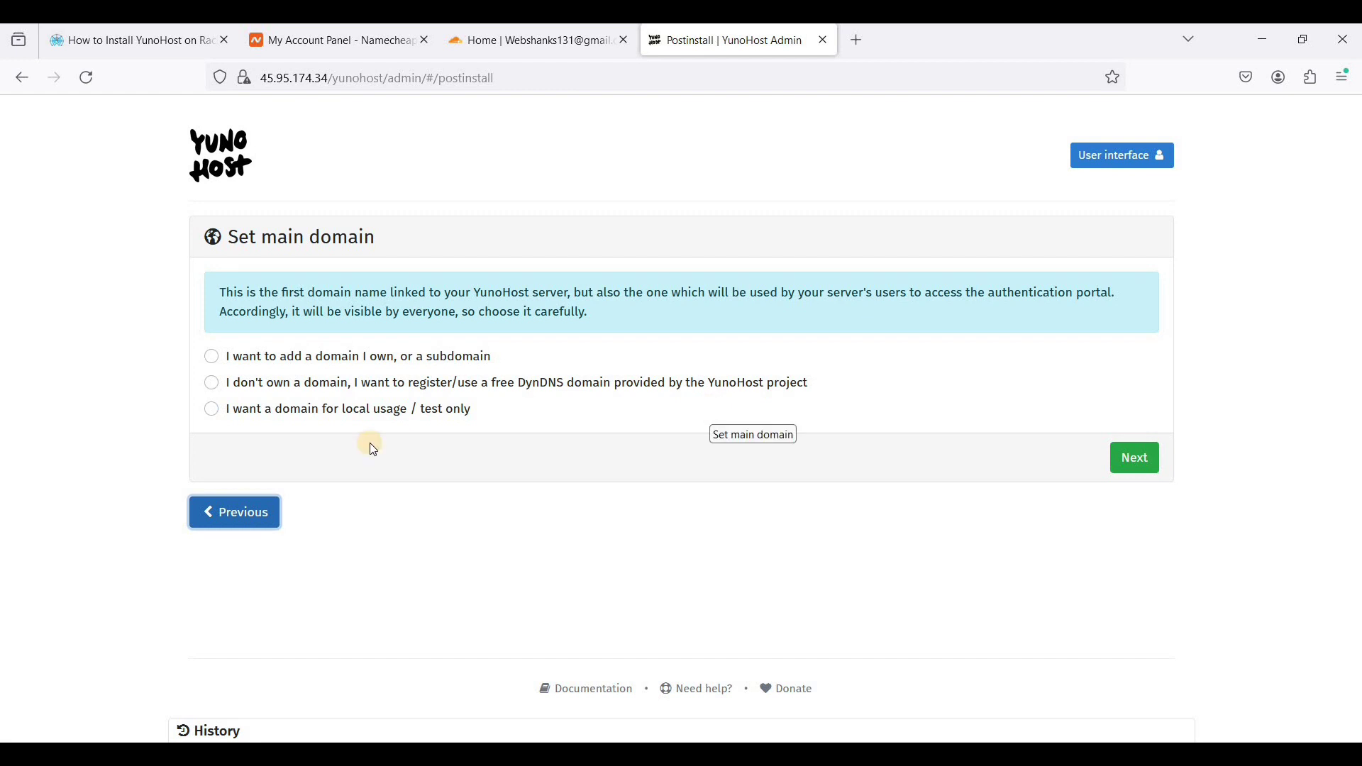
{"action": "left_click", "coordinate": [249, 357]}
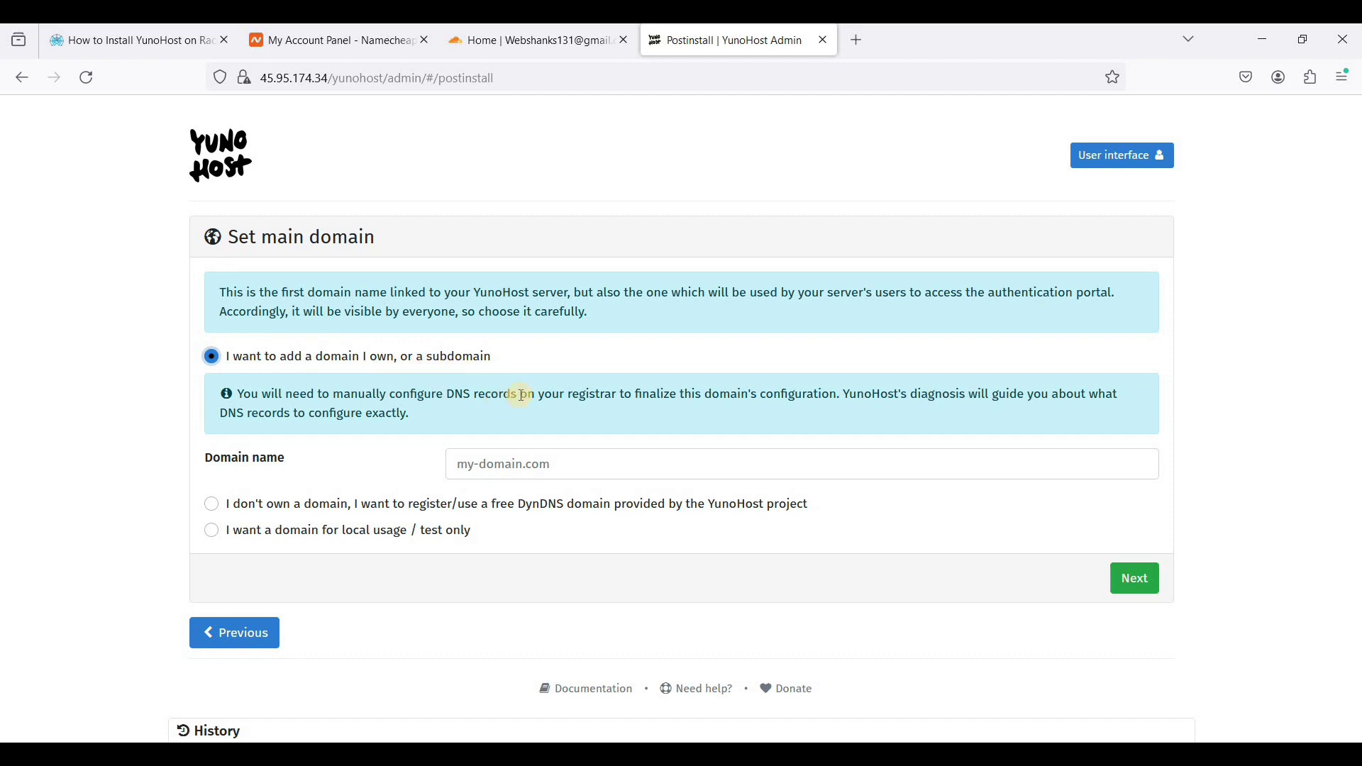
{"action": "left_click", "coordinate": [534, 457]}
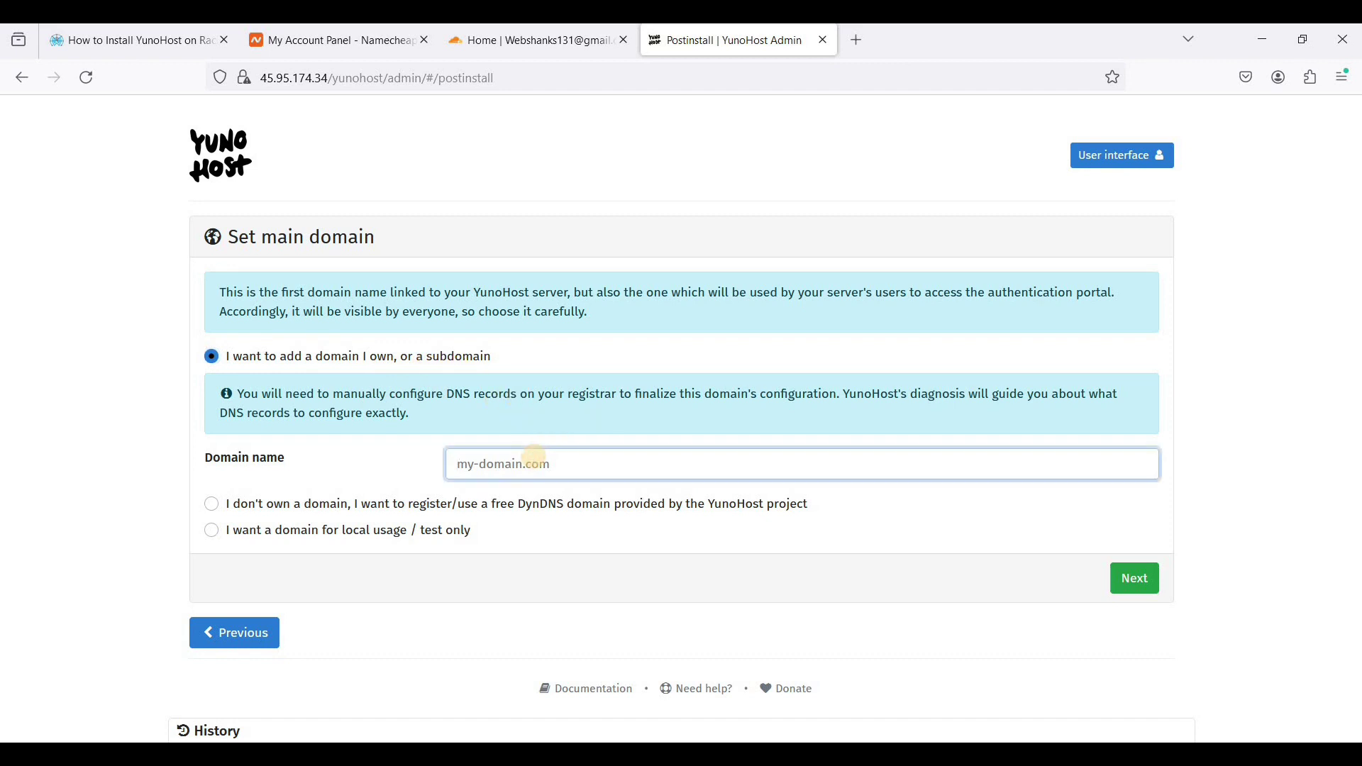
{"action": "type", "text": "cp."}
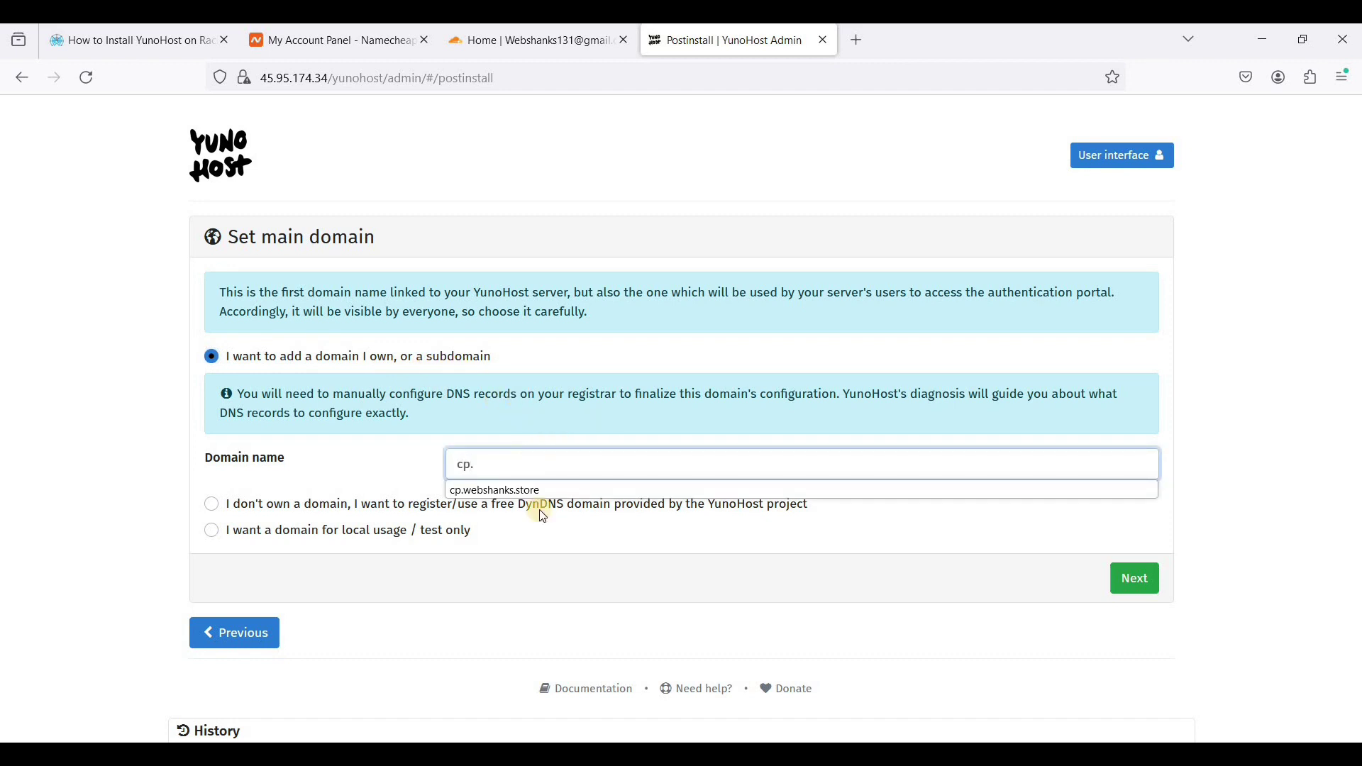
{"action": "left_click", "coordinate": [576, 490]}
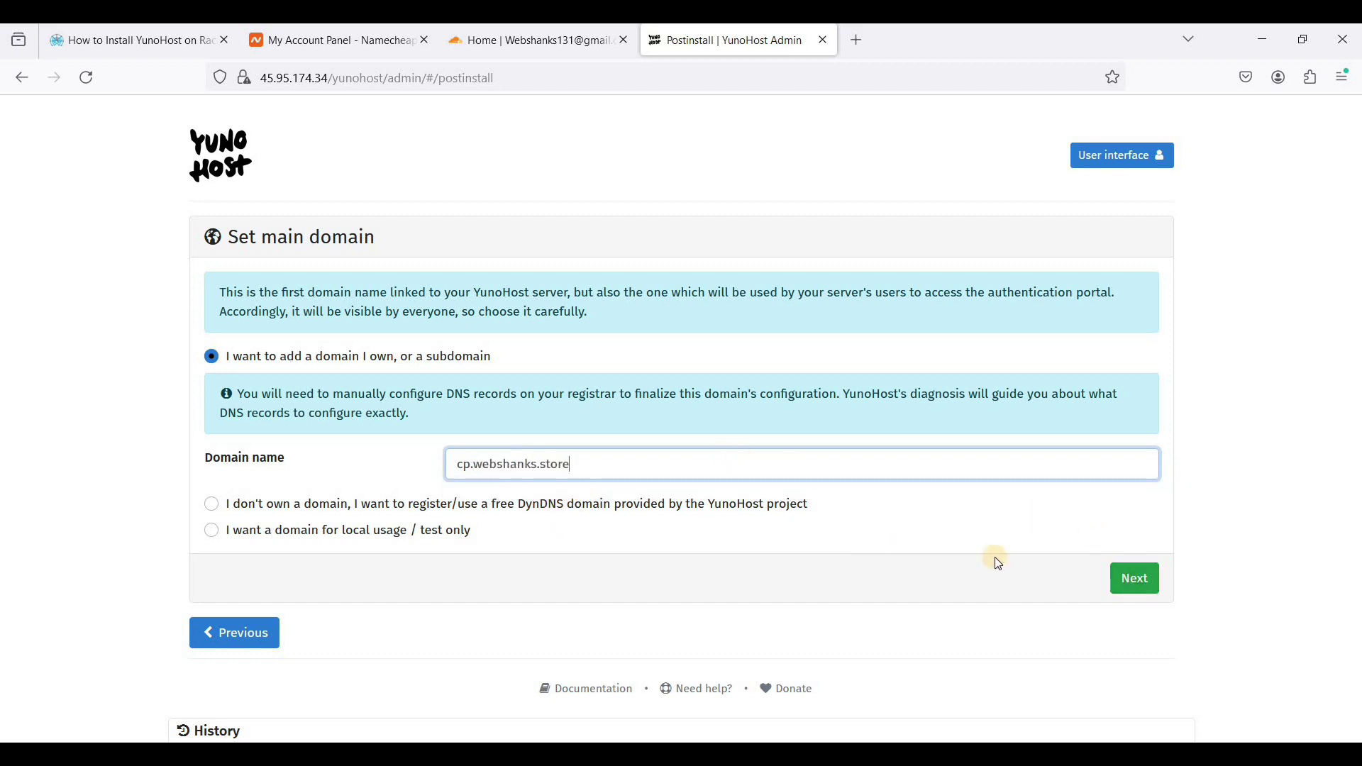
{"action": "left_click", "coordinate": [1131, 587]}
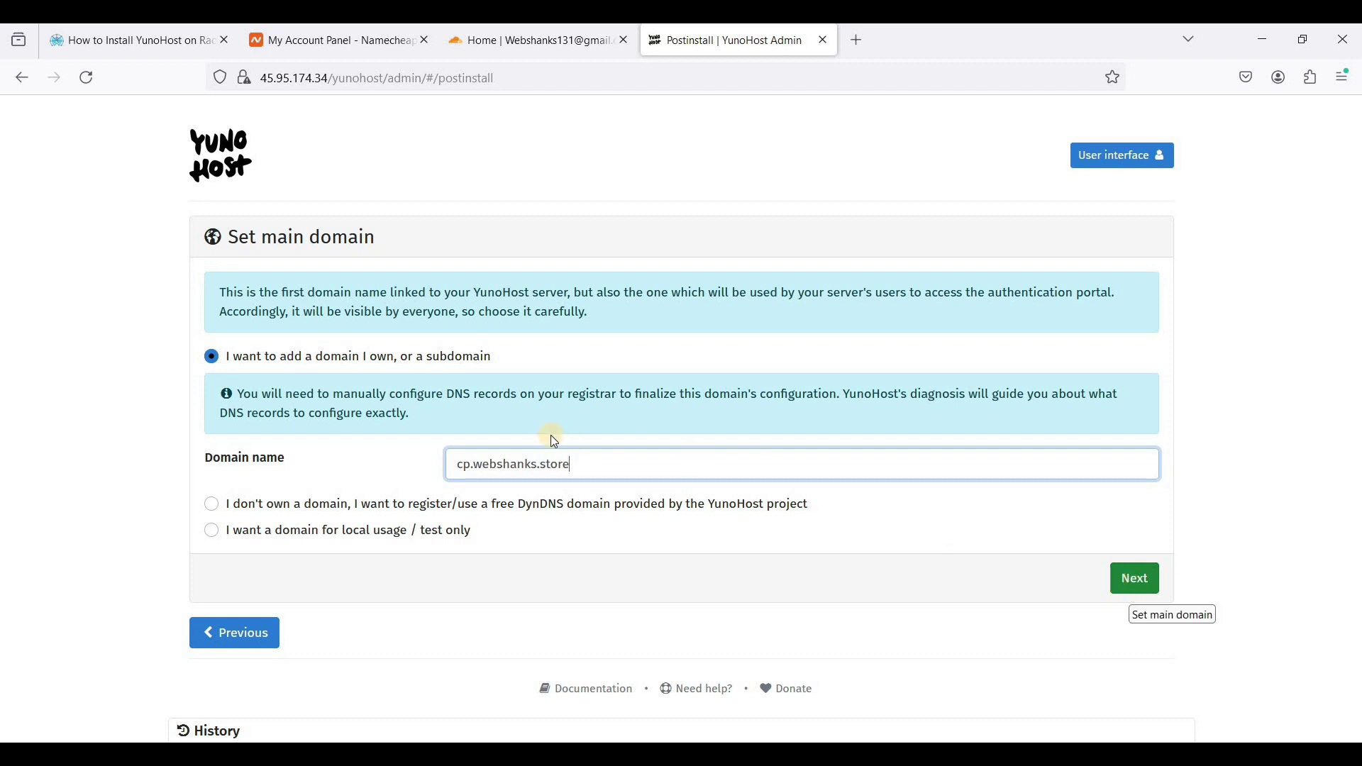
{"action": "left_click", "coordinate": [601, 464]}
{"action": "left_click", "coordinate": [619, 464]}
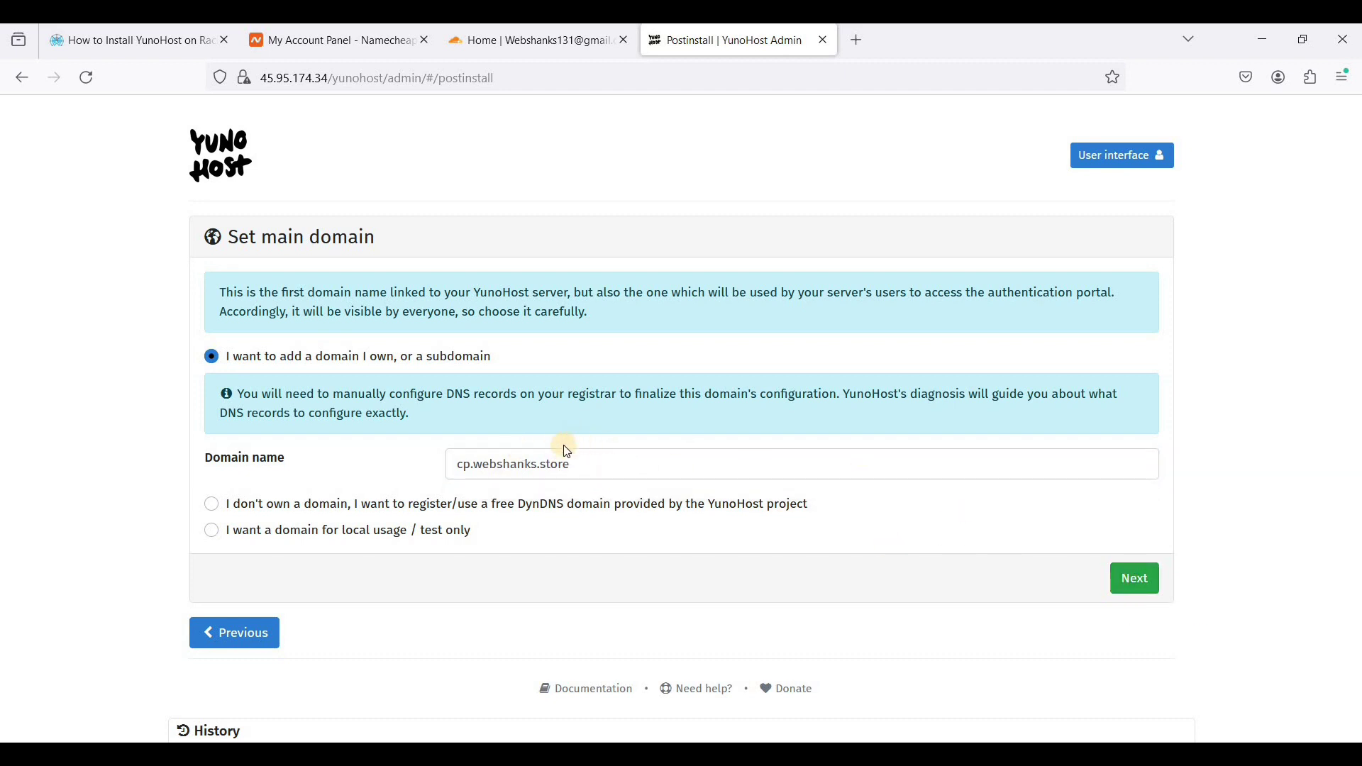
Step: Submit the main domain and enter username webshanks with the suggested full name
{"action": "left_click", "coordinate": [471, 464]}
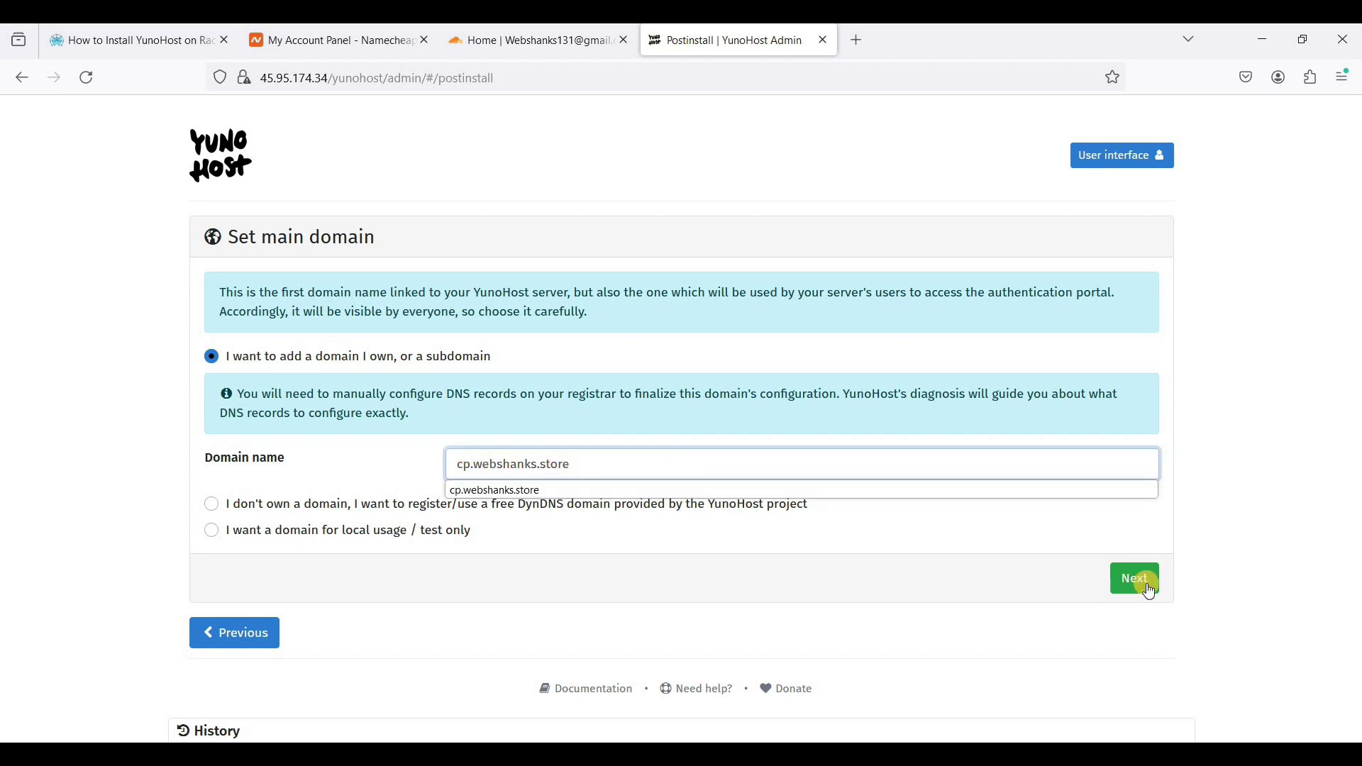
{"action": "key", "text": "Return"}
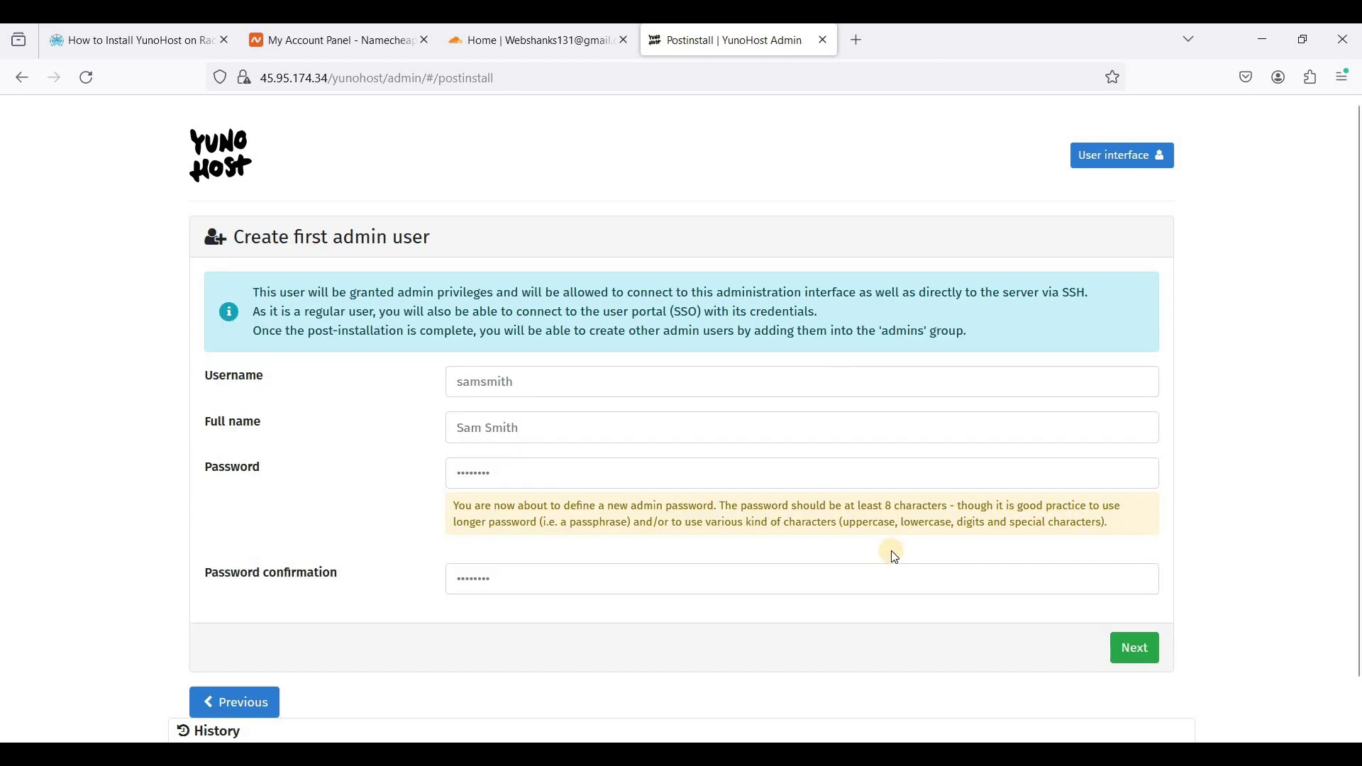
{"action": "left_click", "coordinate": [502, 384]}
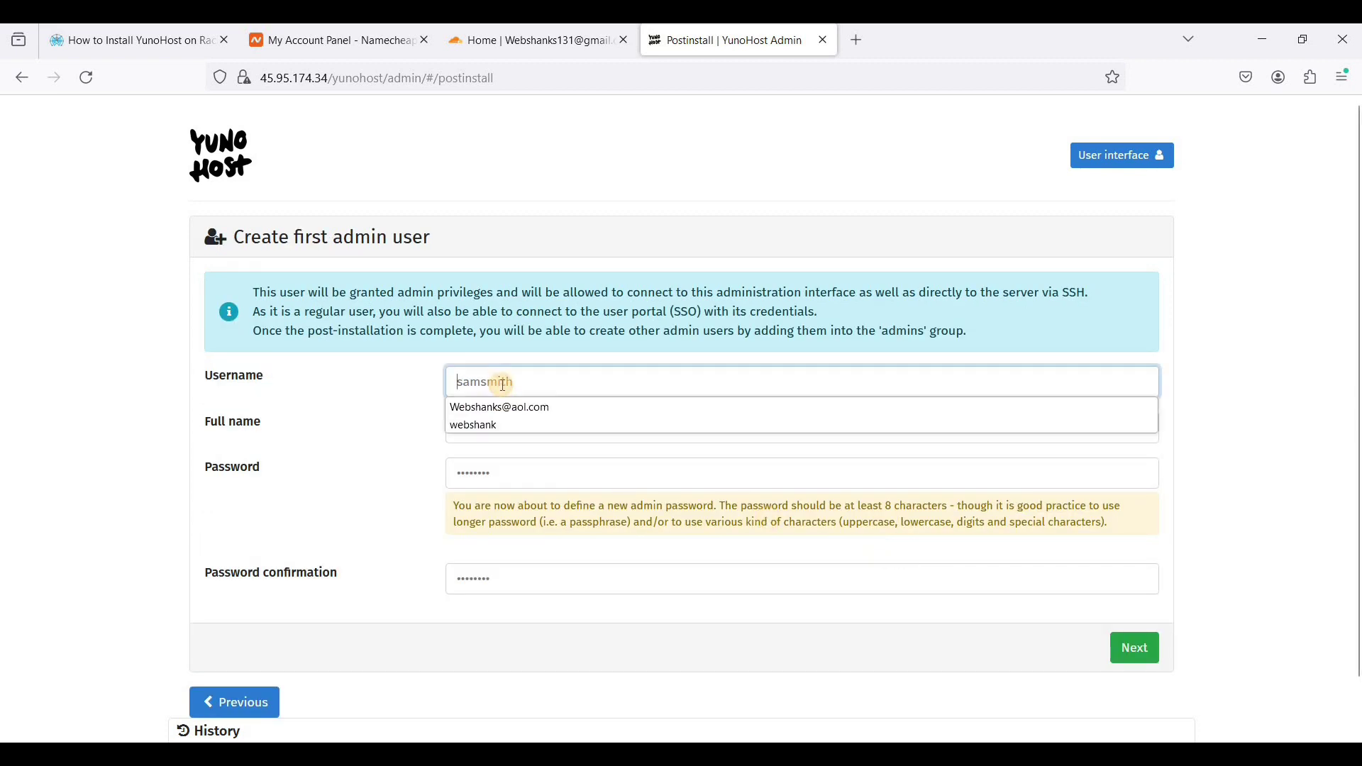
{"action": "type", "text": "shanks"}
{"action": "key", "text": "Tab"}
{"action": "key", "text": "Tab"}
{"action": "left_click", "coordinate": [499, 433]}
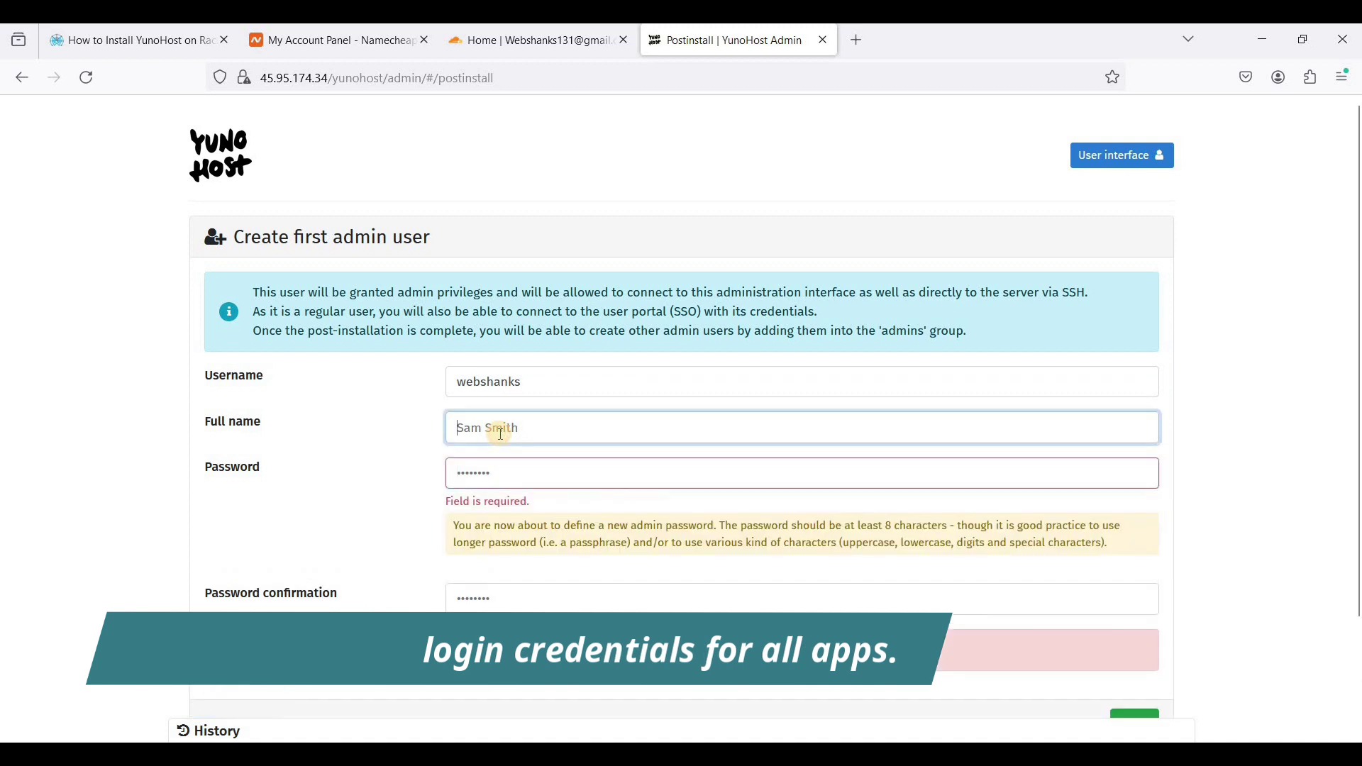
{"action": "type", "text": "Tony"}
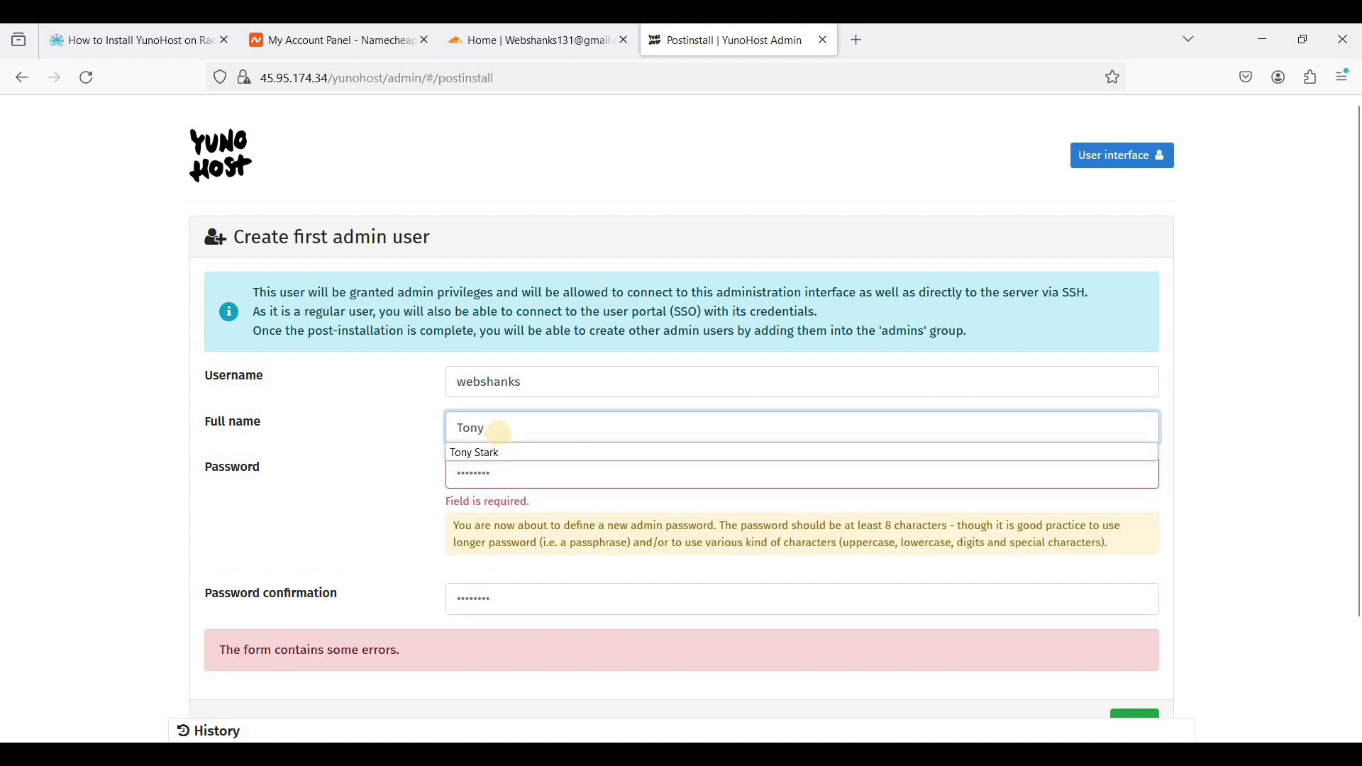
{"action": "key", "text": "Down"}
{"action": "key", "text": "Return"}
Step: Enter the admin password and its matching confirmation, submit, and dismiss the save-password prompt
{"action": "left_click", "coordinate": [495, 479]}
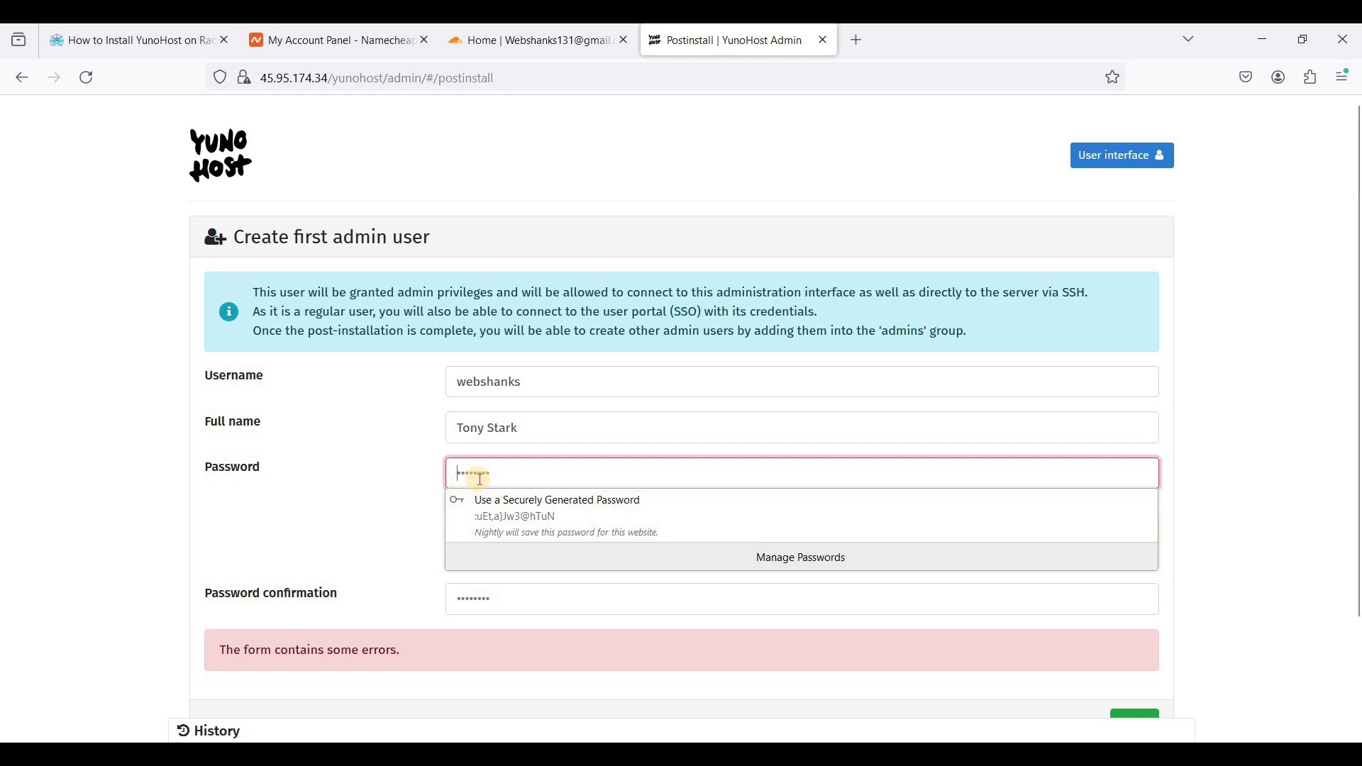
{"action": "key", "text": "ctrl+a"}
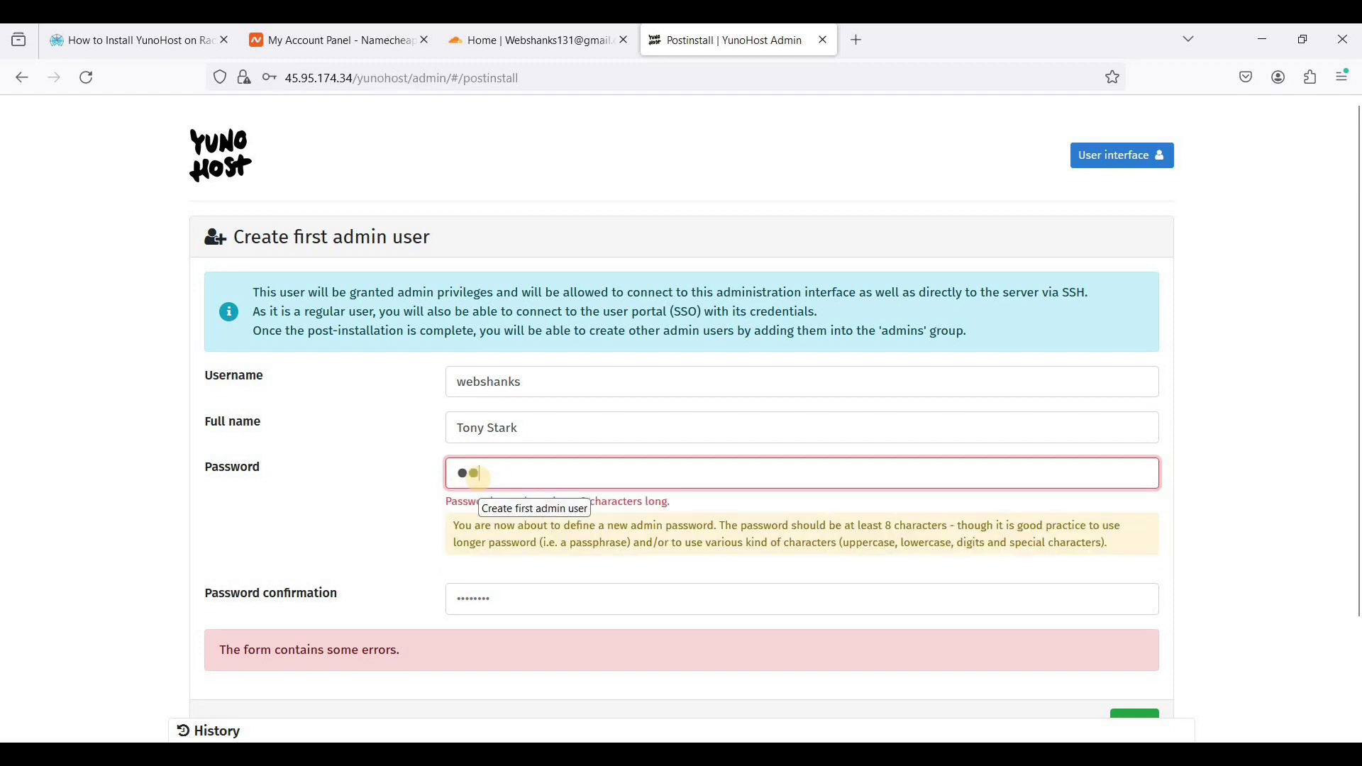
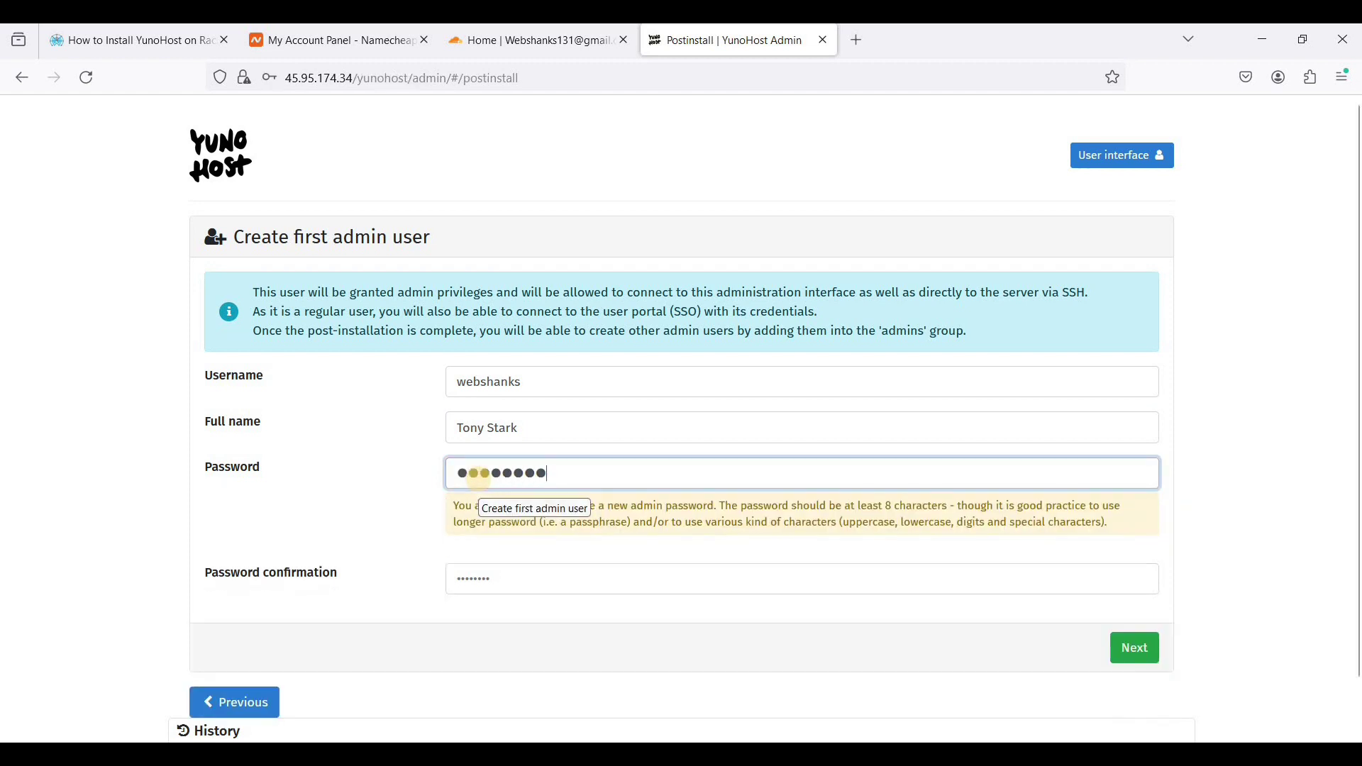
{"action": "left_click", "coordinate": [517, 578]}
{"action": "key", "text": "ctrl+a"}
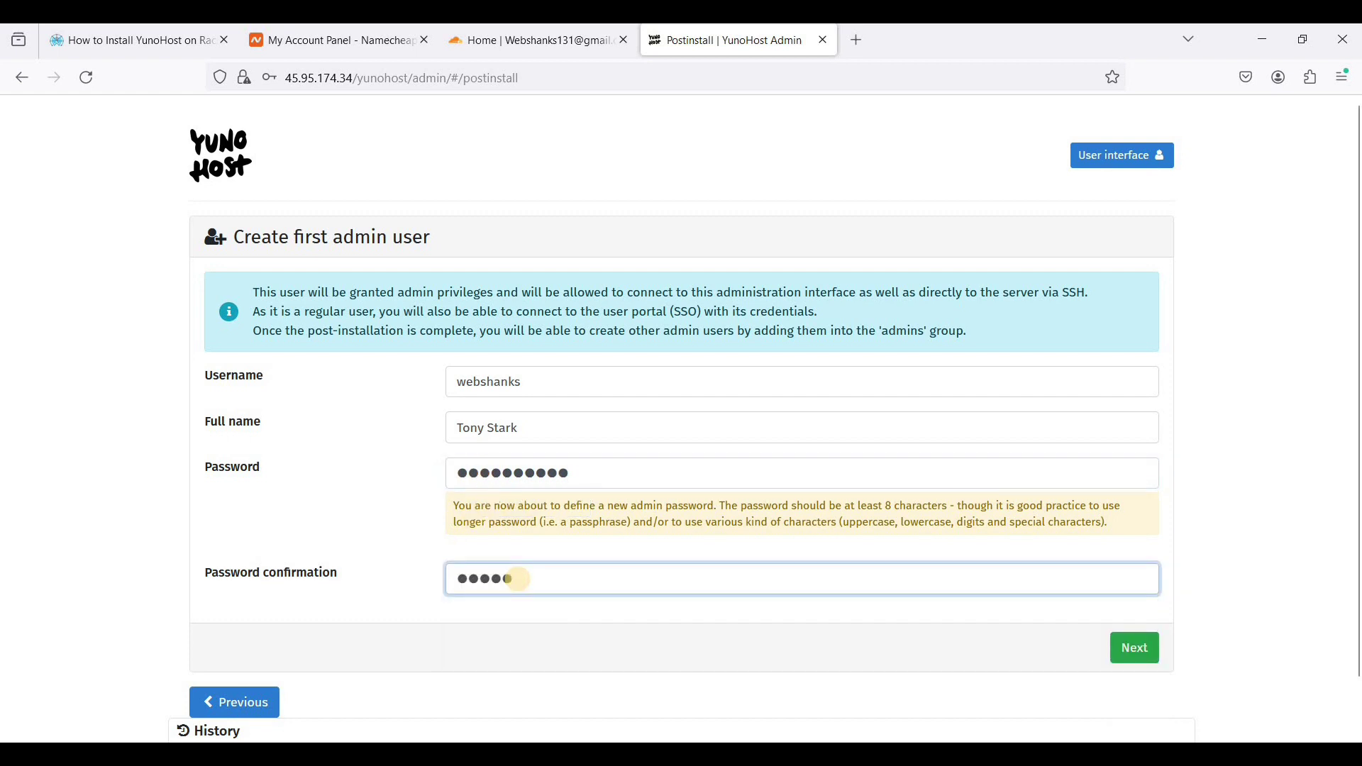
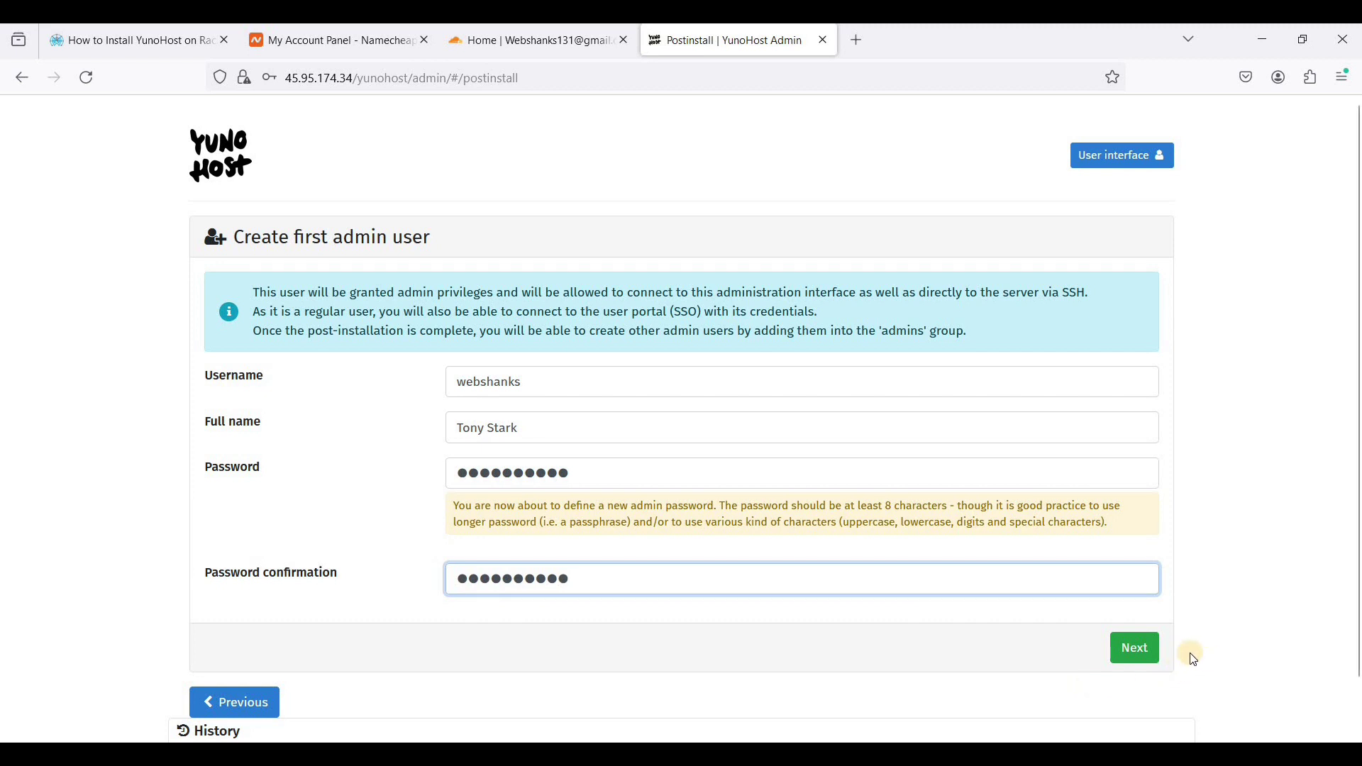
{"action": "left_click", "coordinate": [1131, 649]}
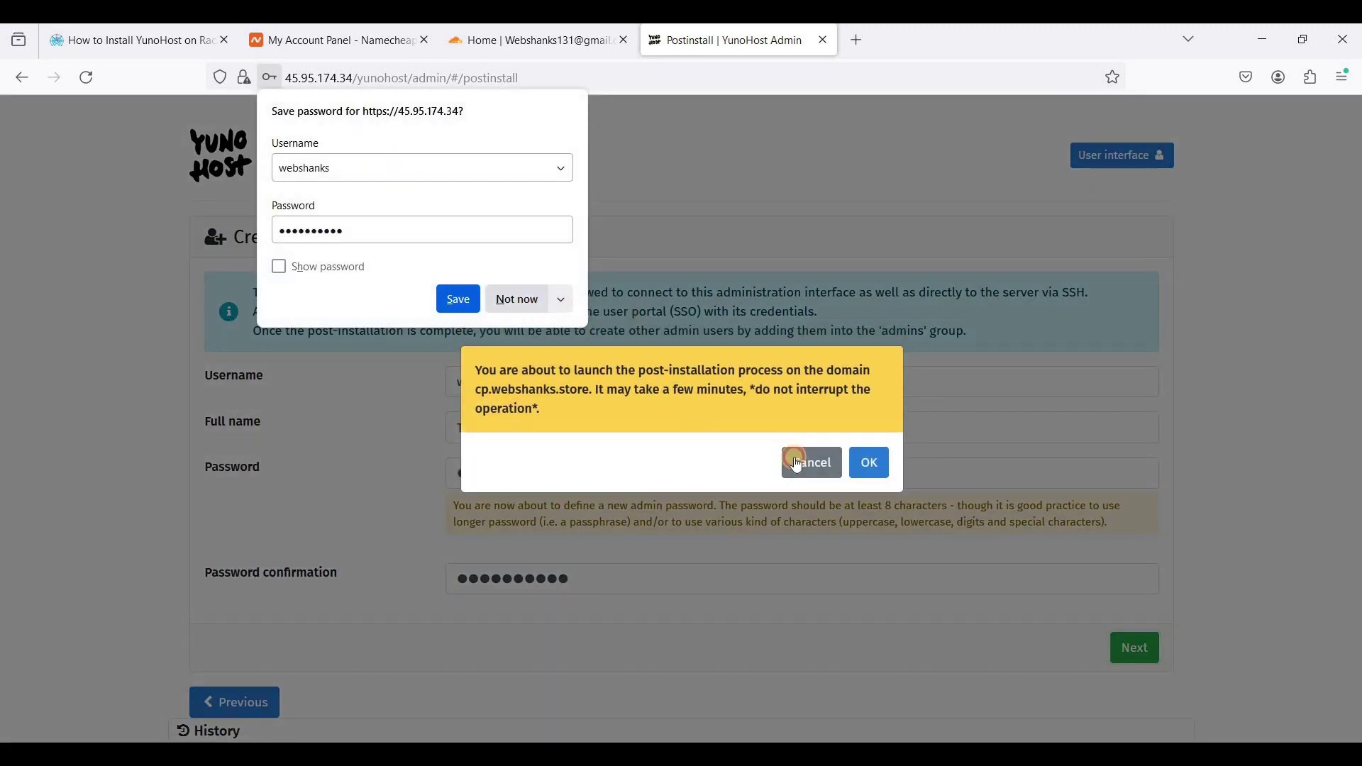
{"action": "left_click", "coordinate": [868, 463]}
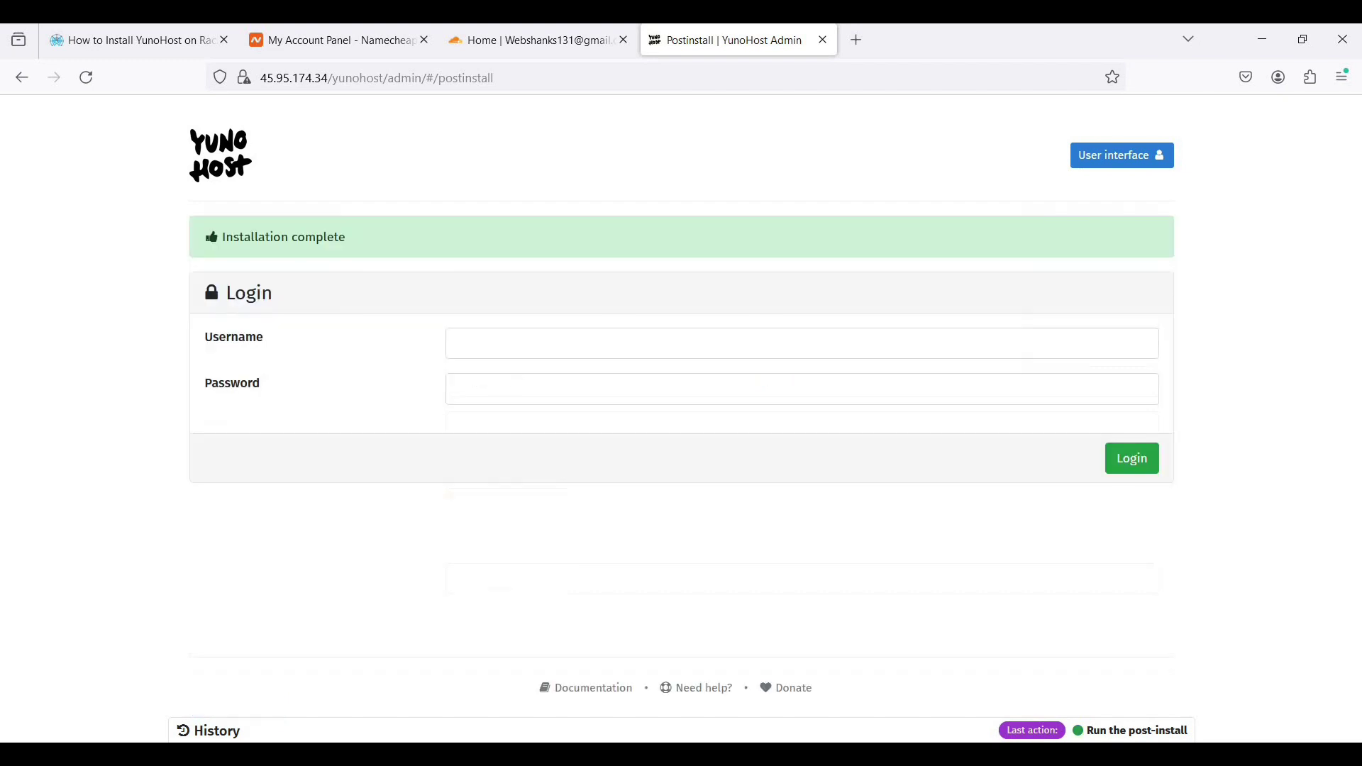
Step: Log in to YunoHost Admin as webshanks with the admin password
{"action": "left_click", "coordinate": [535, 352]}
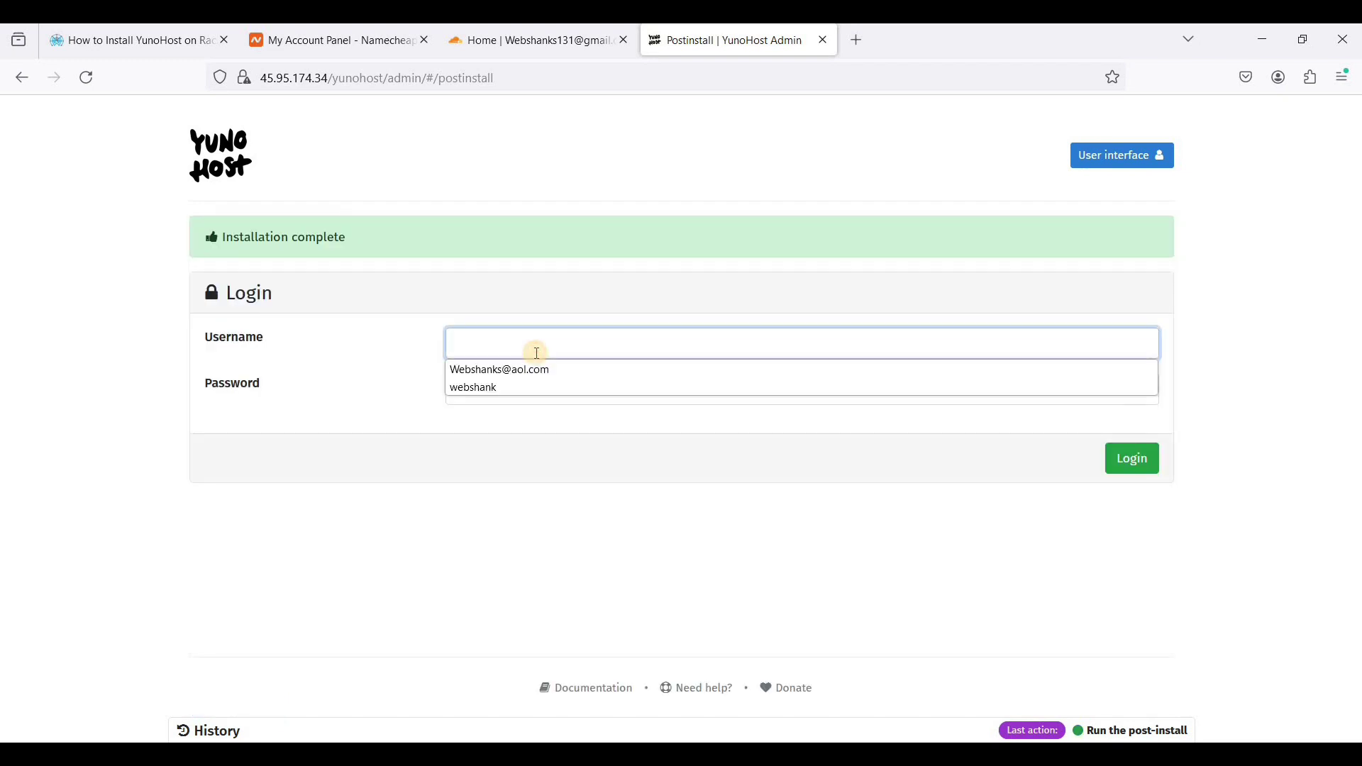
{"action": "key", "text": "BackSpace"}
{"action": "type", "text": "anks"}
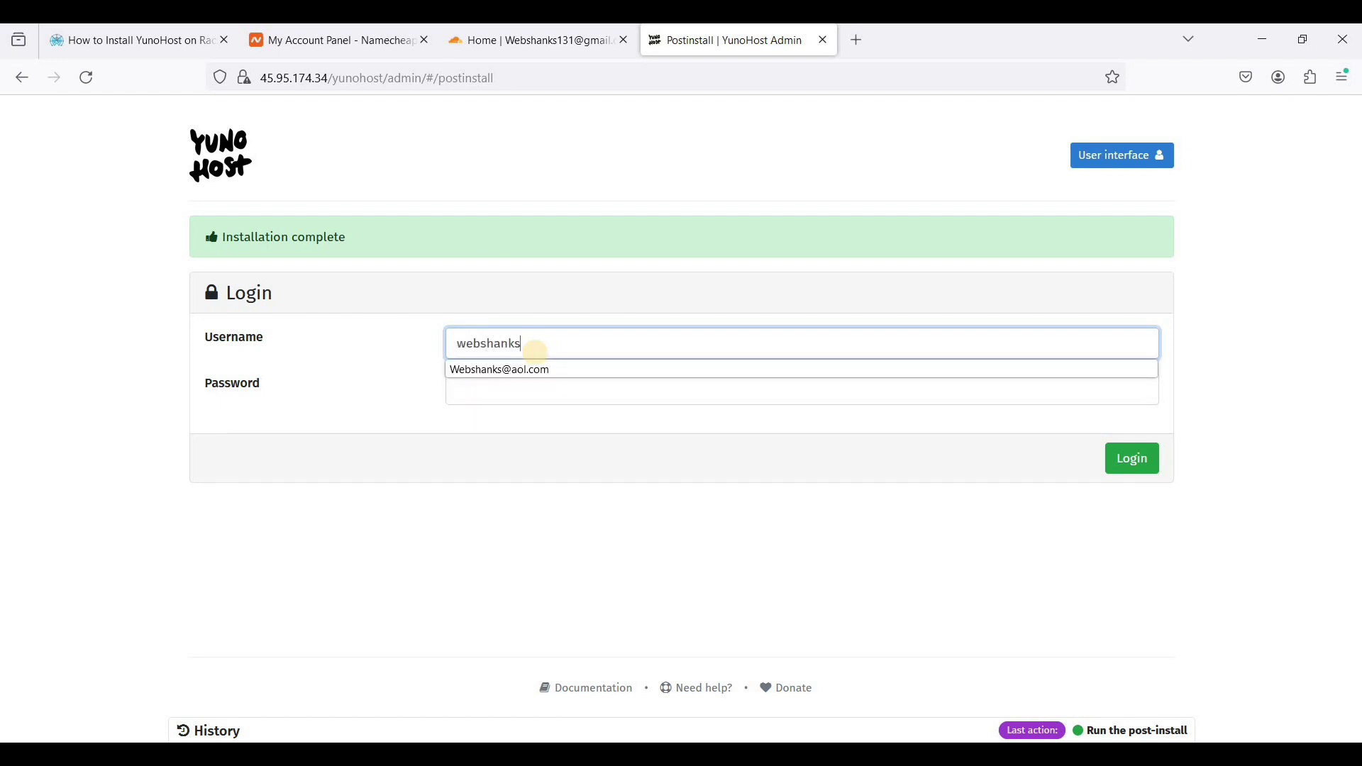
{"action": "key", "text": "Tab"}
{"action": "type", "text": "••"}
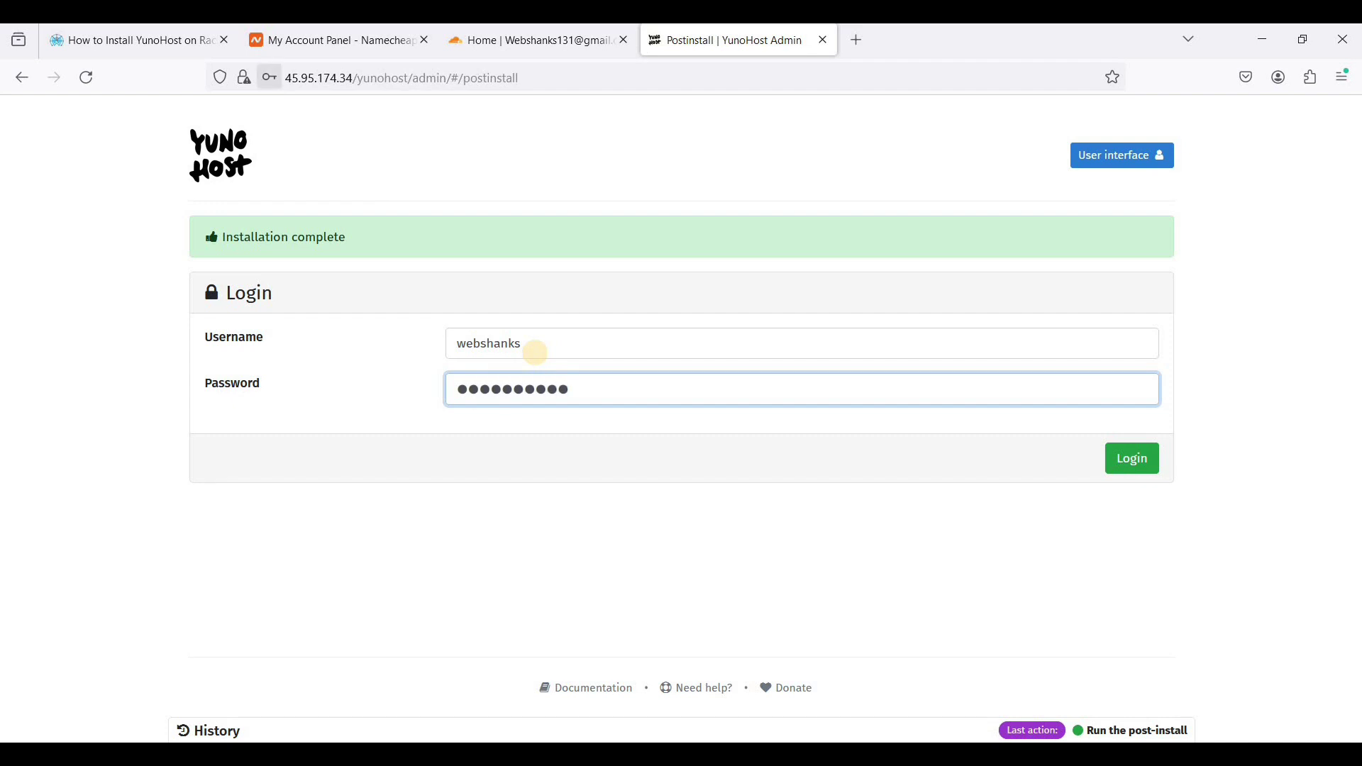
{"action": "key", "text": "Return"}
{"action": "left_click", "coordinate": [522, 299]}
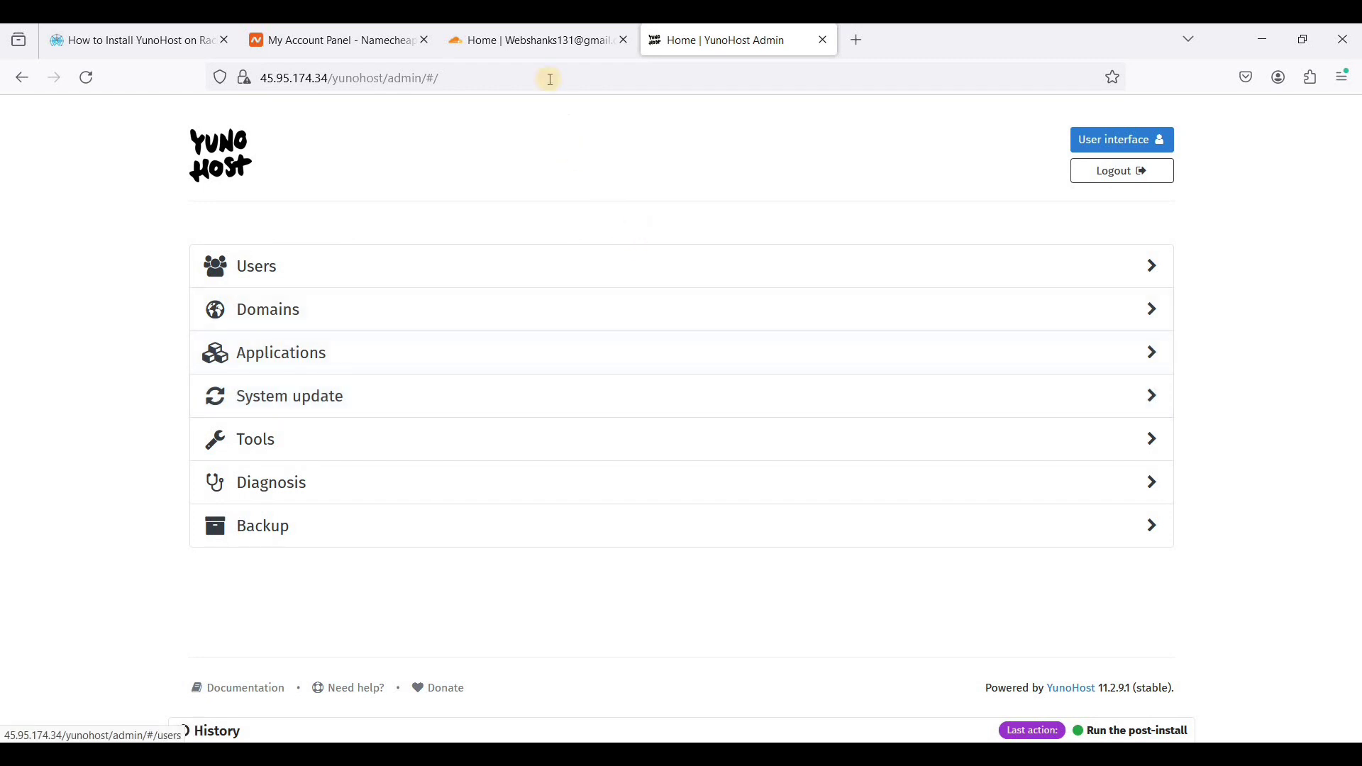
Step: Add webshanks.store as a Cloudflare site, pick the Free plan, and continue past the scanned records
{"action": "left_click", "coordinate": [539, 43]}
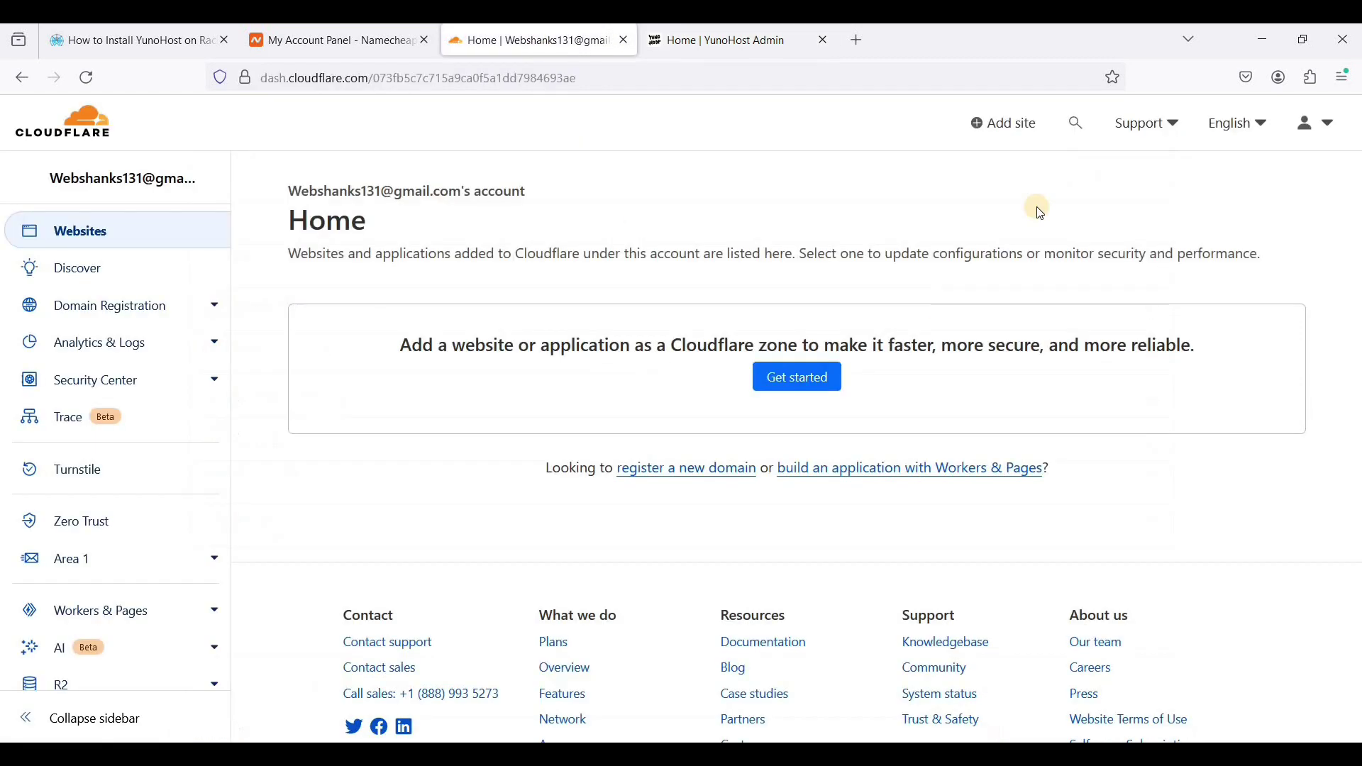
{"action": "left_click", "coordinate": [1005, 125]}
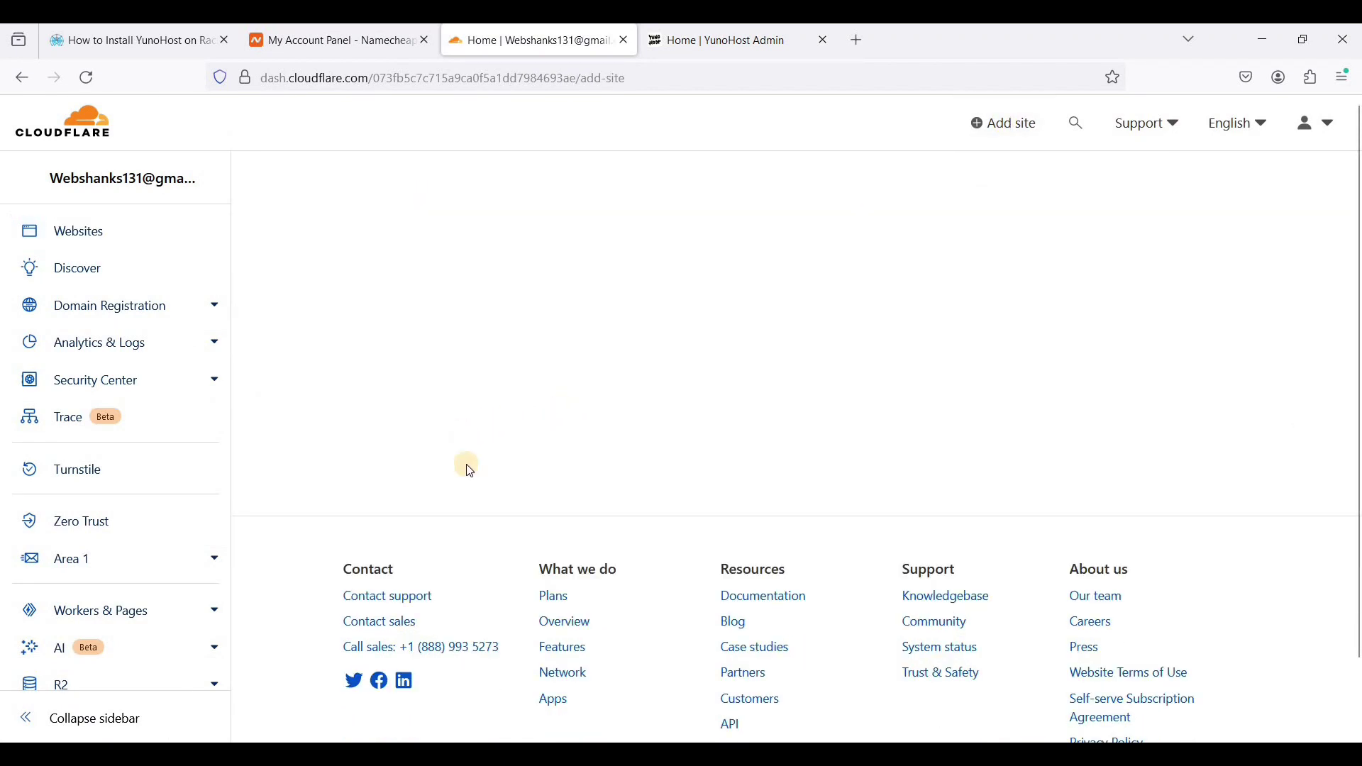
{"action": "left_click", "coordinate": [426, 384]}
{"action": "type", "text": "we"}
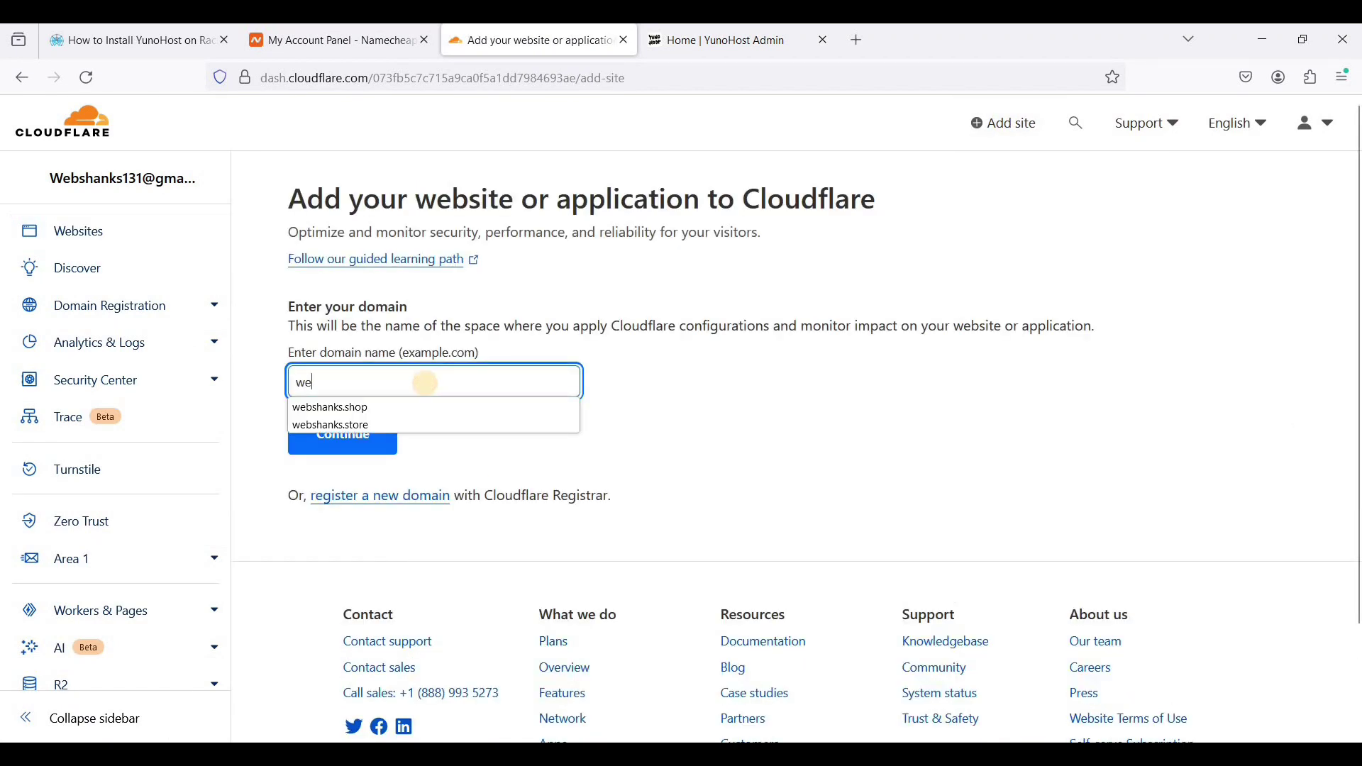
{"action": "left_click", "coordinate": [341, 425]}
{"action": "left_click", "coordinate": [358, 437]}
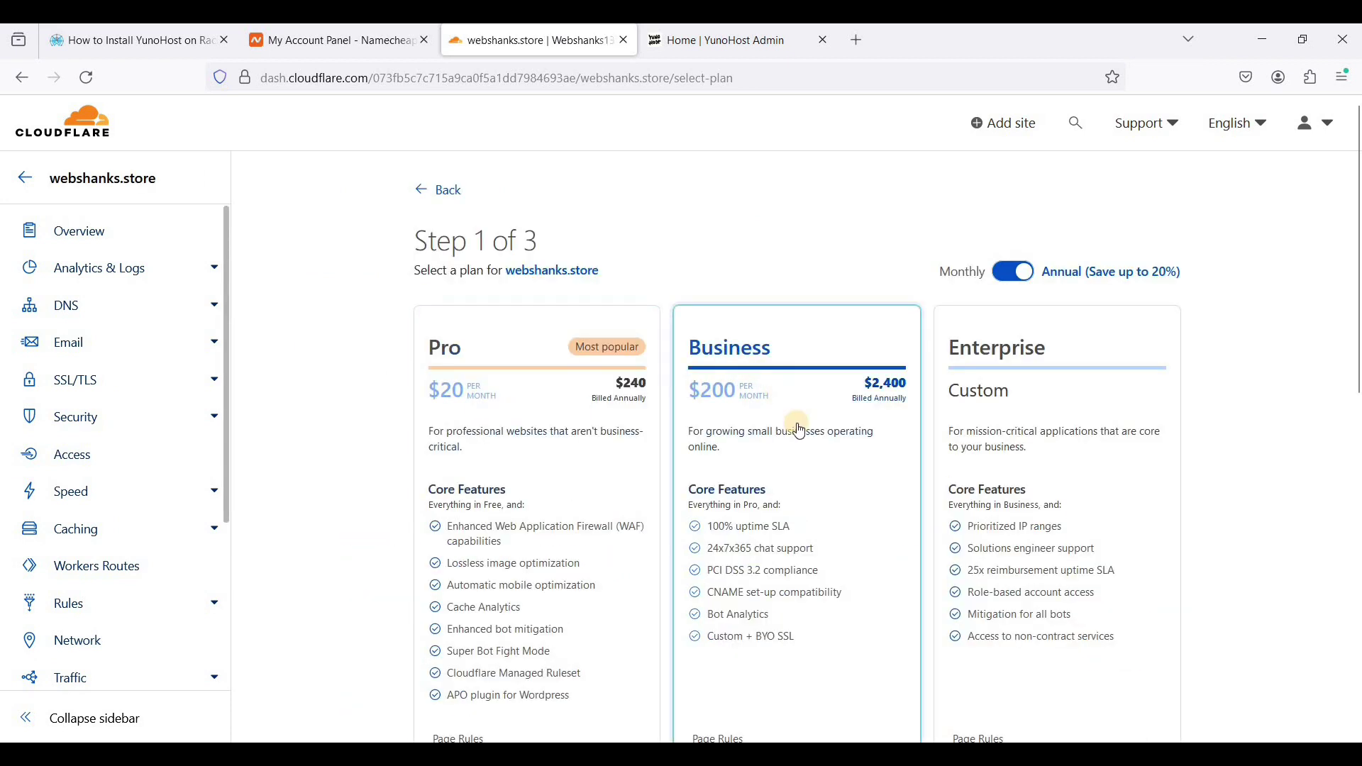
{"action": "scroll", "coordinate": [796, 426], "scroll_direction": "down", "scroll_amount": 5}
{"action": "scroll", "coordinate": [784, 441], "scroll_direction": "down", "scroll_amount": 3}
{"action": "scroll", "coordinate": [681, 221], "scroll_direction": "down", "scroll_amount": 1}
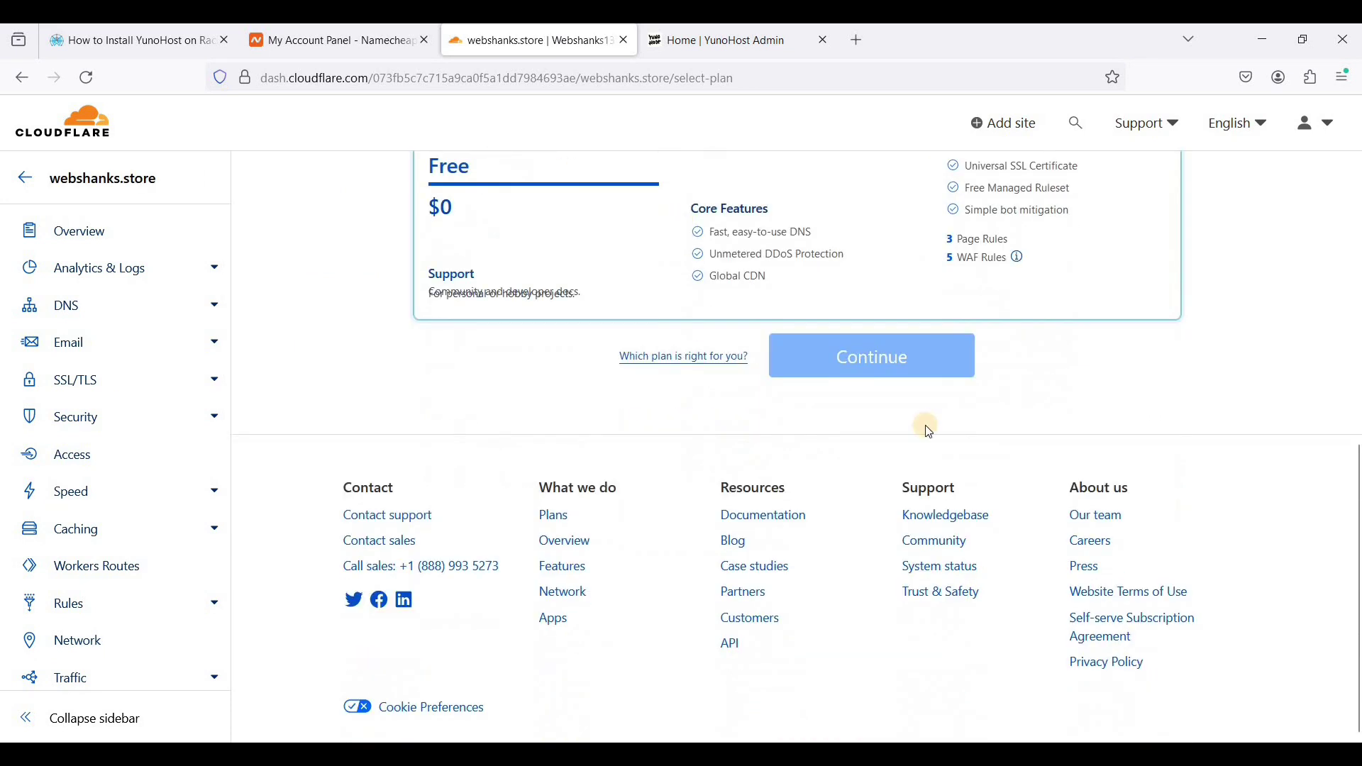
{"action": "left_click", "coordinate": [872, 355]}
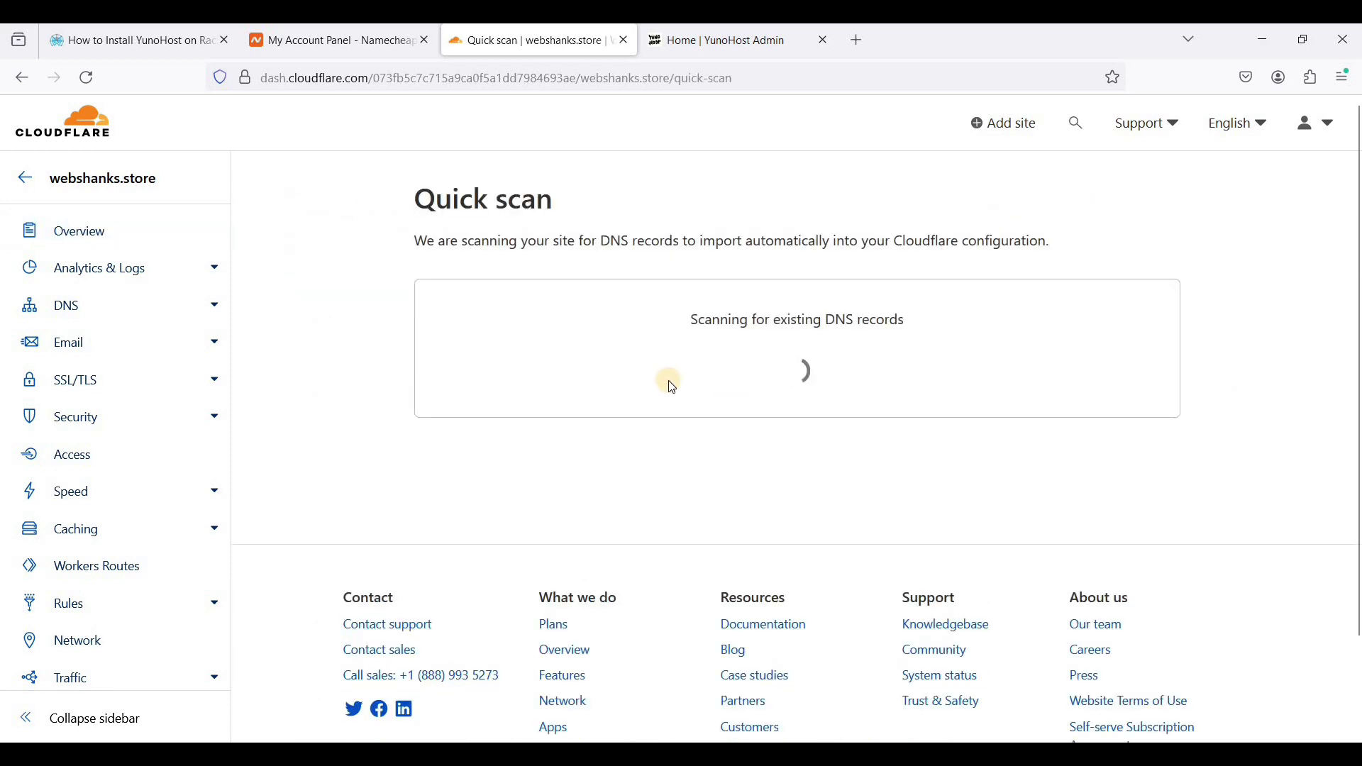
{"action": "scroll", "coordinate": [639, 500], "scroll_direction": "down", "scroll_amount": 2}
{"action": "scroll", "coordinate": [501, 516], "scroll_direction": "down", "scroll_amount": 2}
{"action": "left_click", "coordinate": [484, 511]}
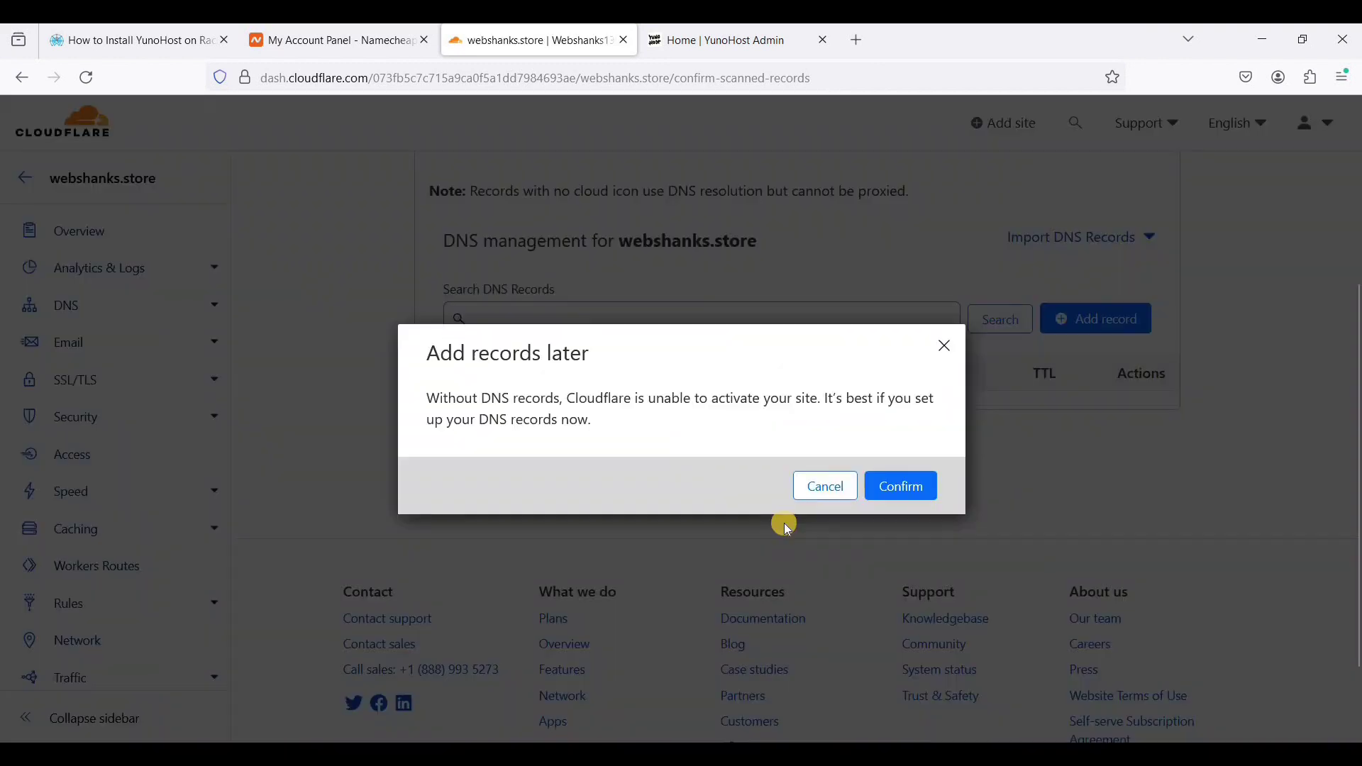
Step: Confirm adding DNS records later and copy the nameserver carrera.ns.cloudflare.com
{"action": "left_click", "coordinate": [902, 487]}
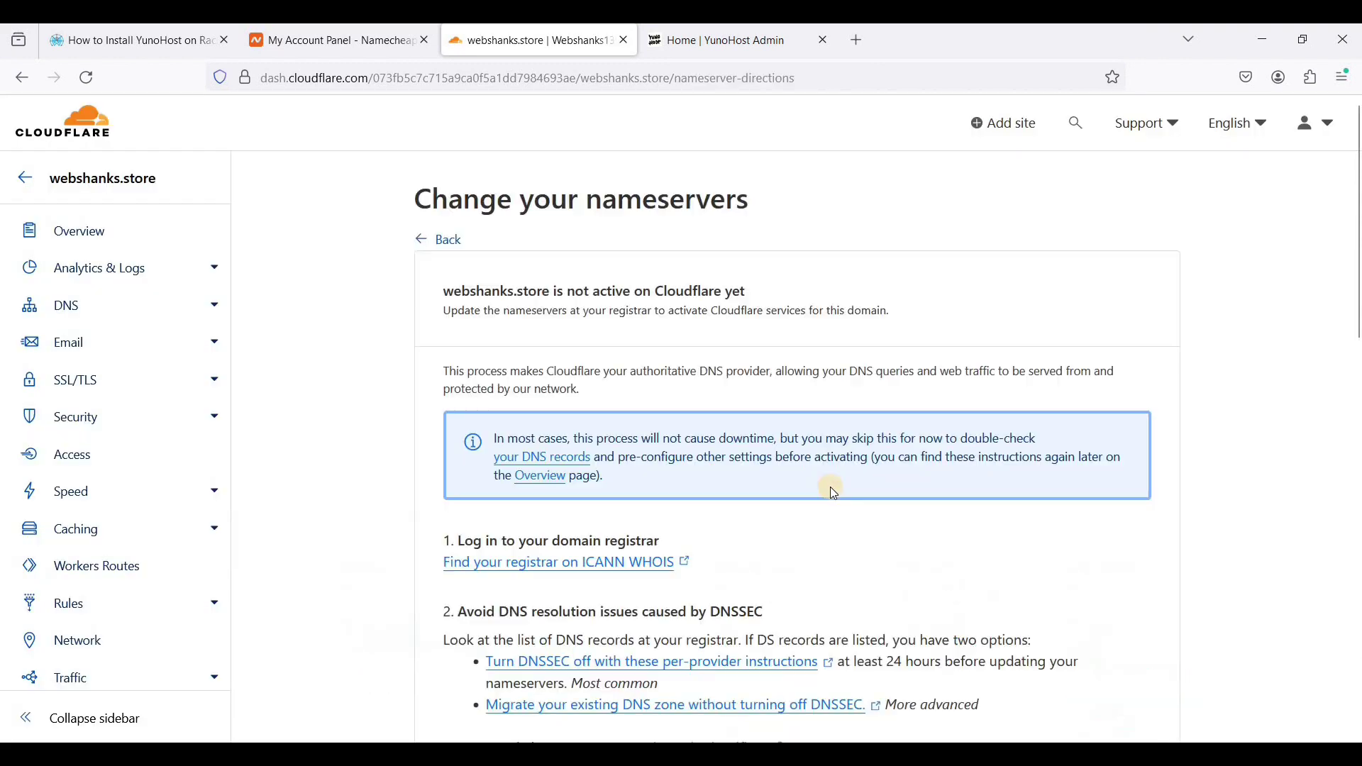
{"action": "scroll", "coordinate": [788, 489], "scroll_direction": "down", "scroll_amount": 3}
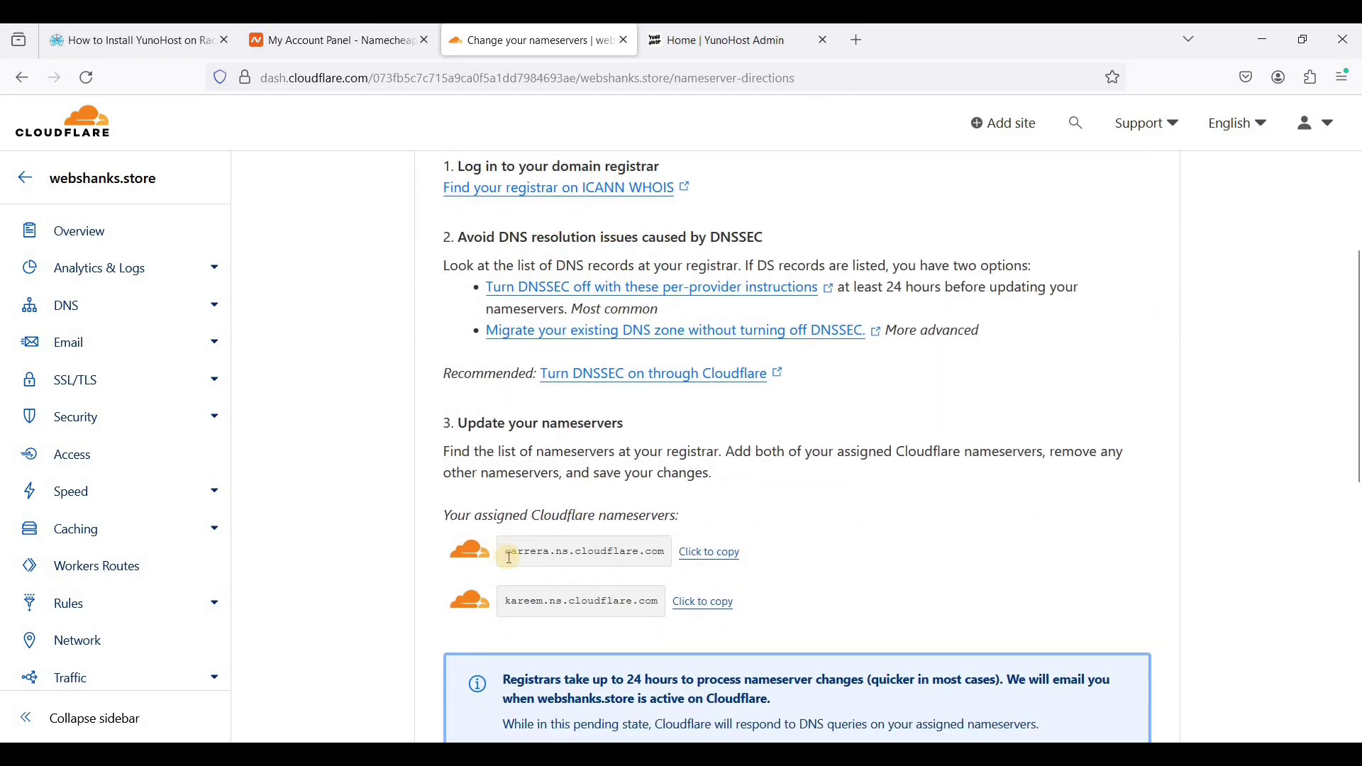
{"action": "left_click_drag", "start_coordinate": [589, 555], "coordinate": [628, 554]}
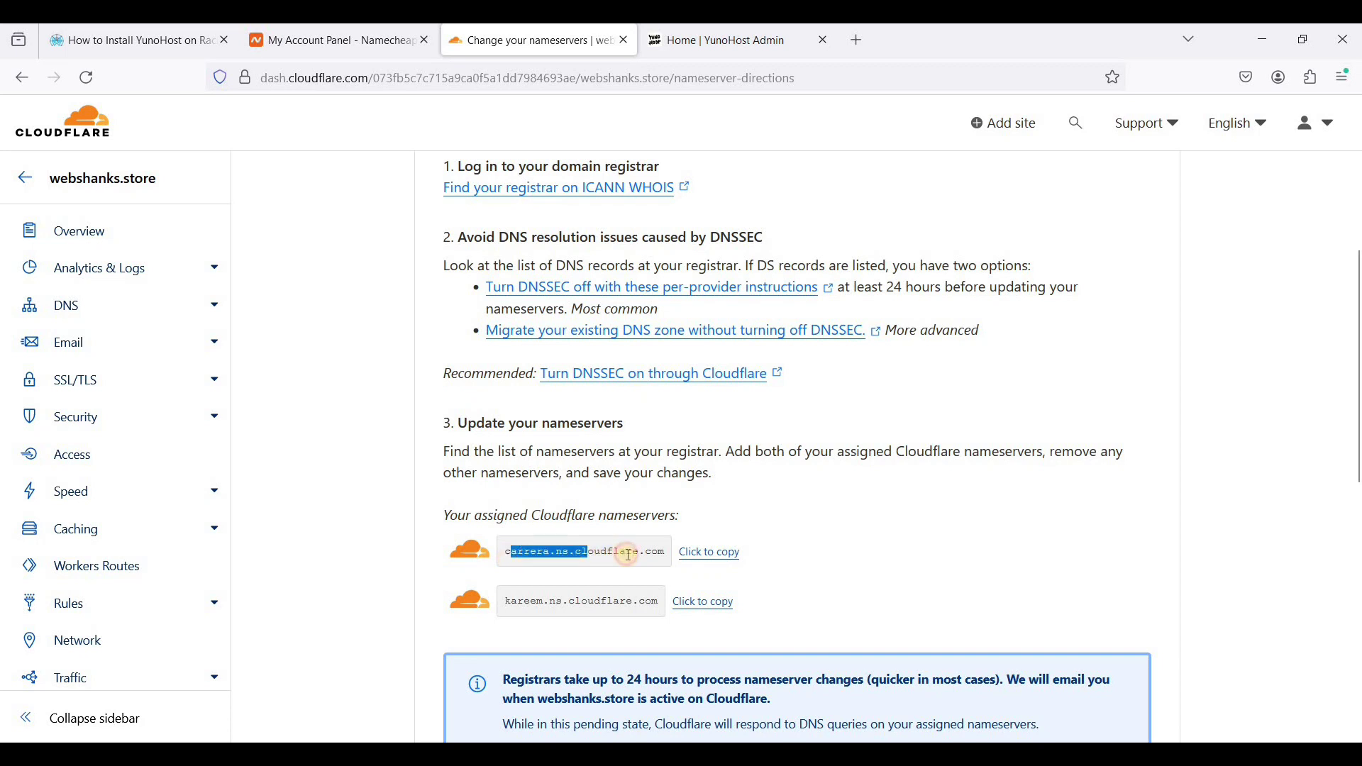
{"action": "left_click", "coordinate": [714, 561]}
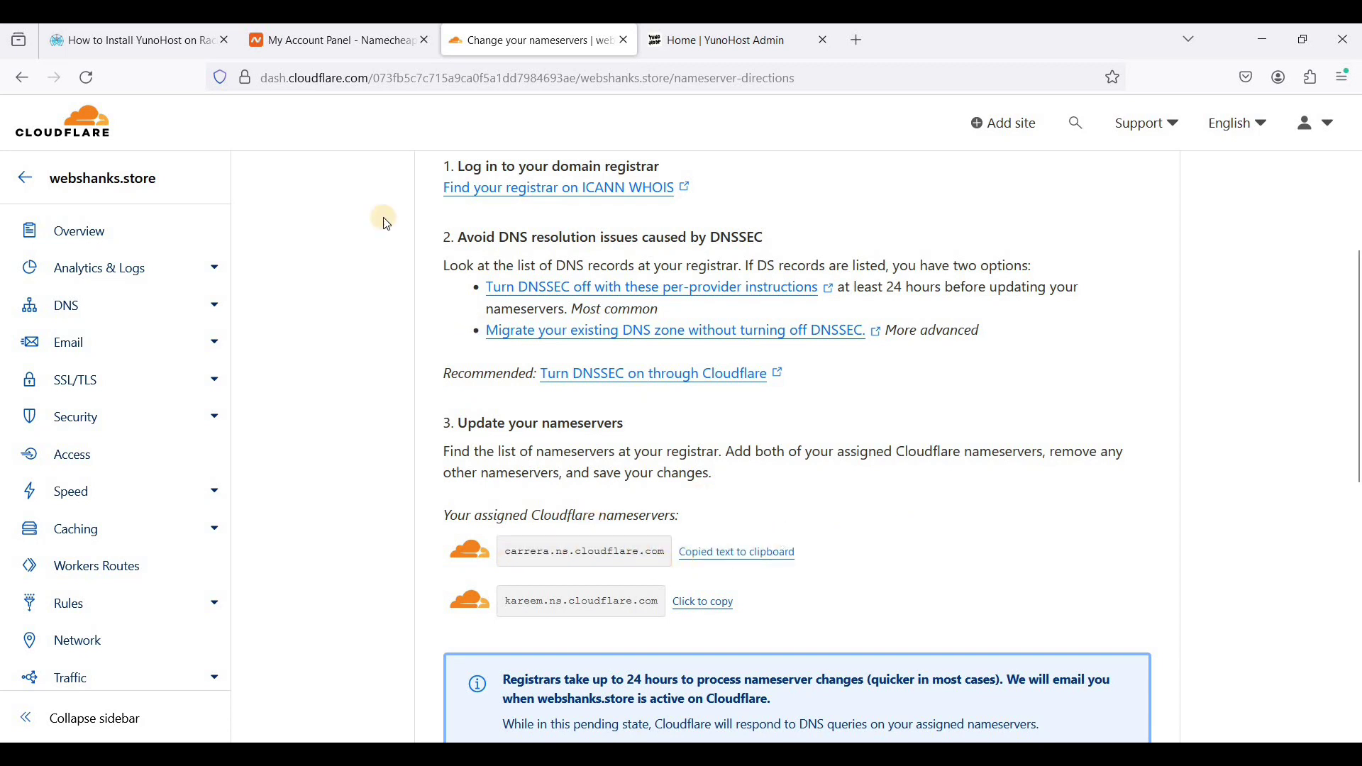
{"action": "left_click", "coordinate": [359, 48]}
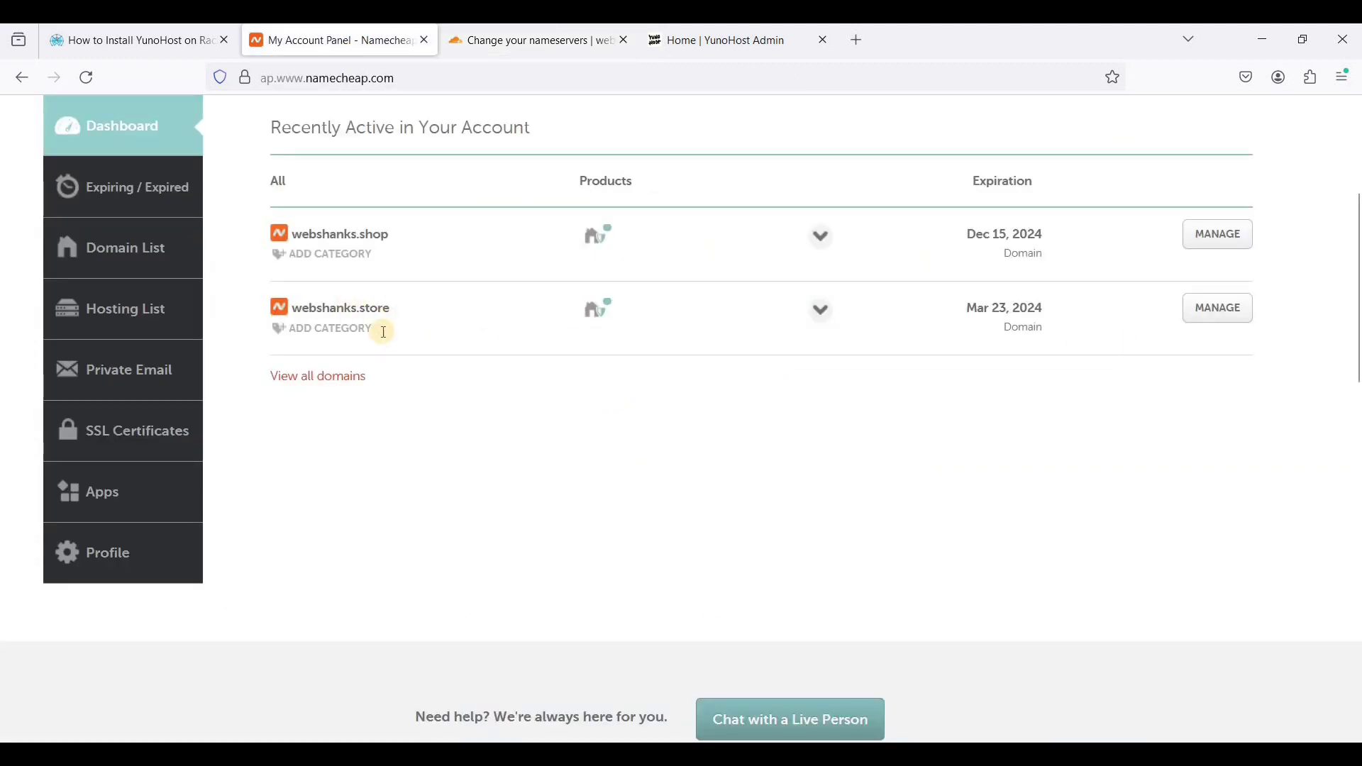
Step: Switch webshanks.store to Custom DNS and paste carrera.ns.cloudflare.com as Nameserver 1
{"action": "left_click", "coordinate": [1219, 311]}
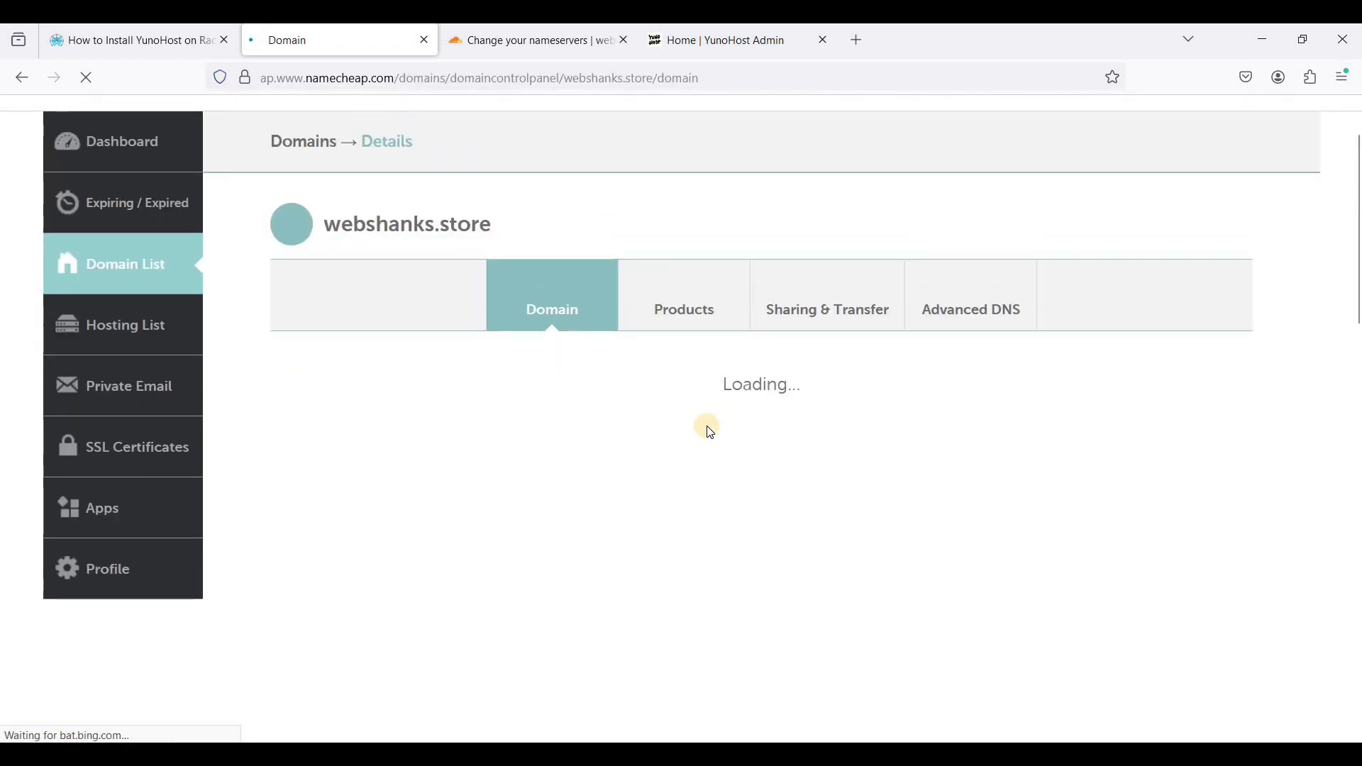
{"action": "scroll", "coordinate": [706, 496], "scroll_direction": "down", "scroll_amount": 2}
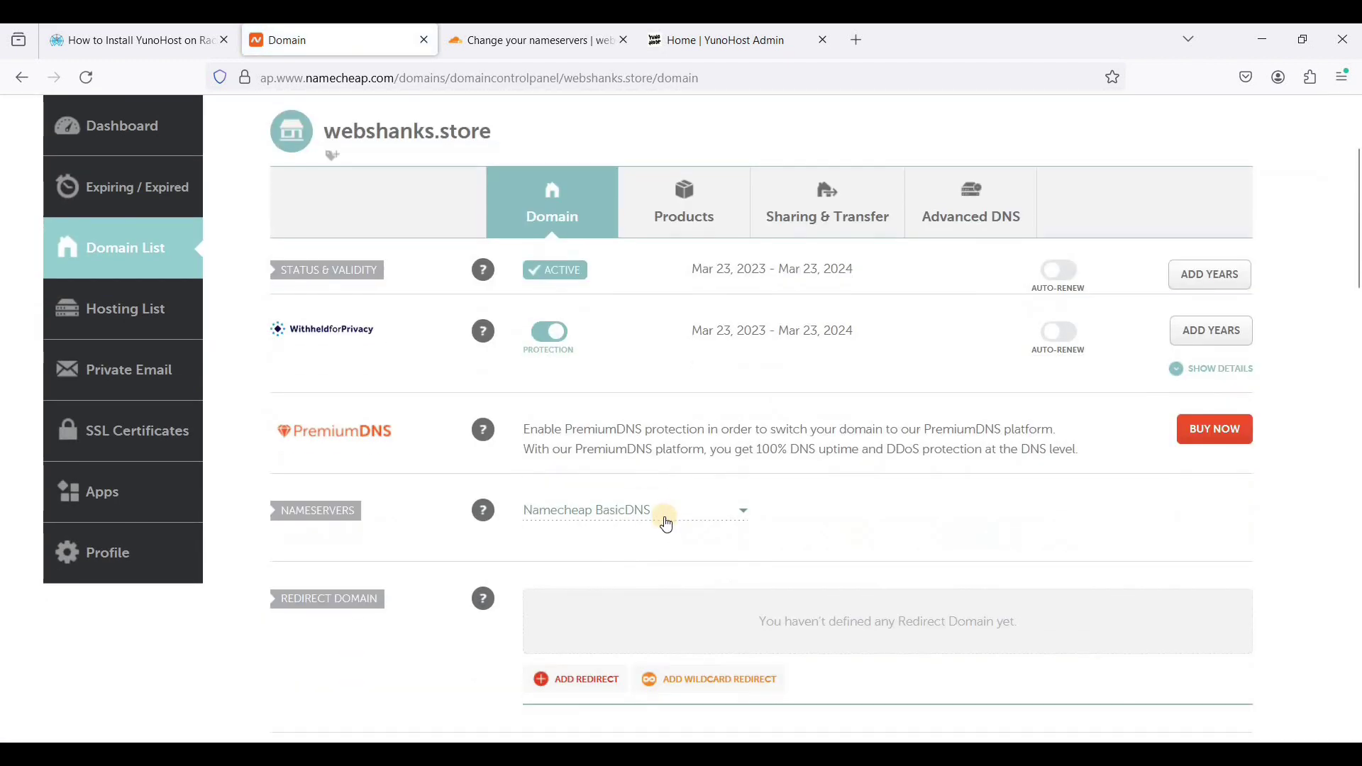
{"action": "left_click", "coordinate": [596, 509]}
{"action": "left_click", "coordinate": [608, 599]}
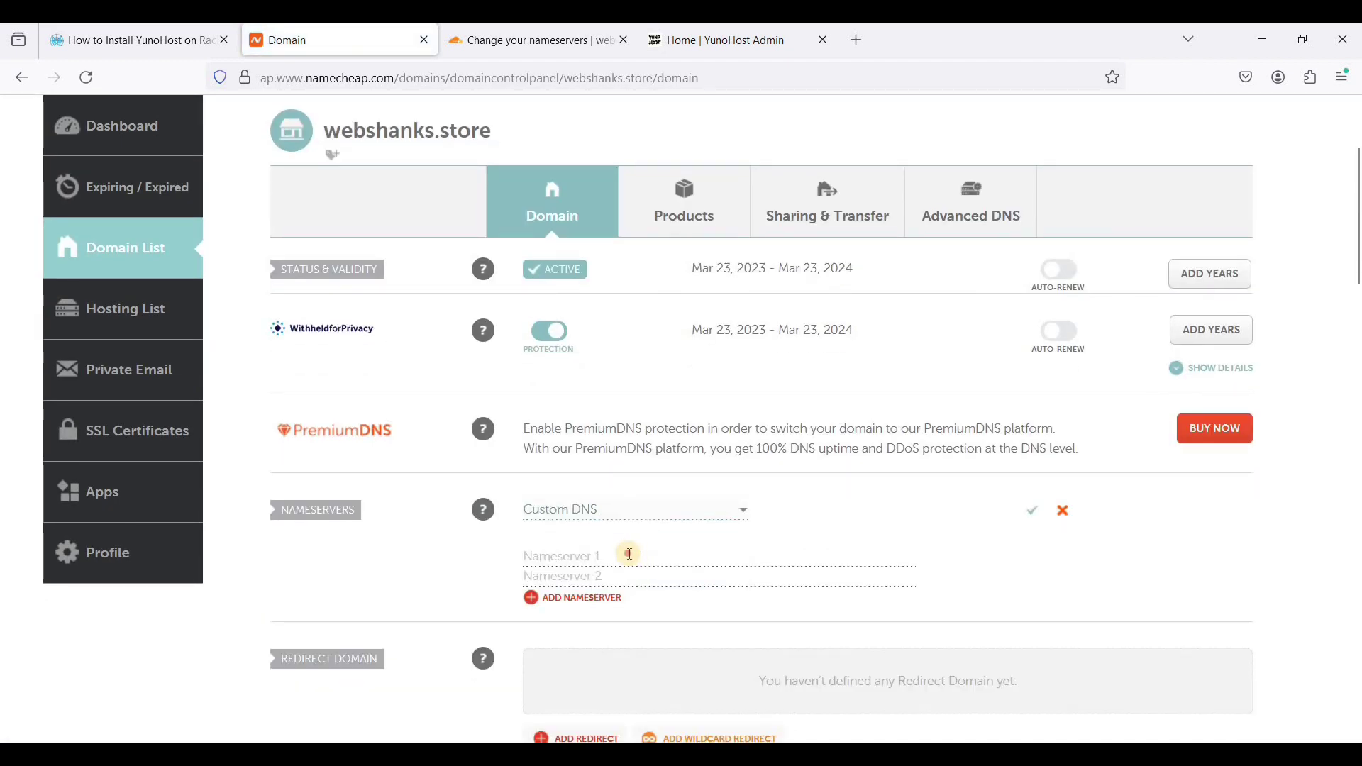
{"action": "left_click", "coordinate": [629, 553]}
{"action": "key", "text": "ctrl+v"}
Step: Copy kareem.ns.cloudflare.com from Cloudflare, paste it as Nameserver 2, and save
{"action": "left_click", "coordinate": [548, 39]}
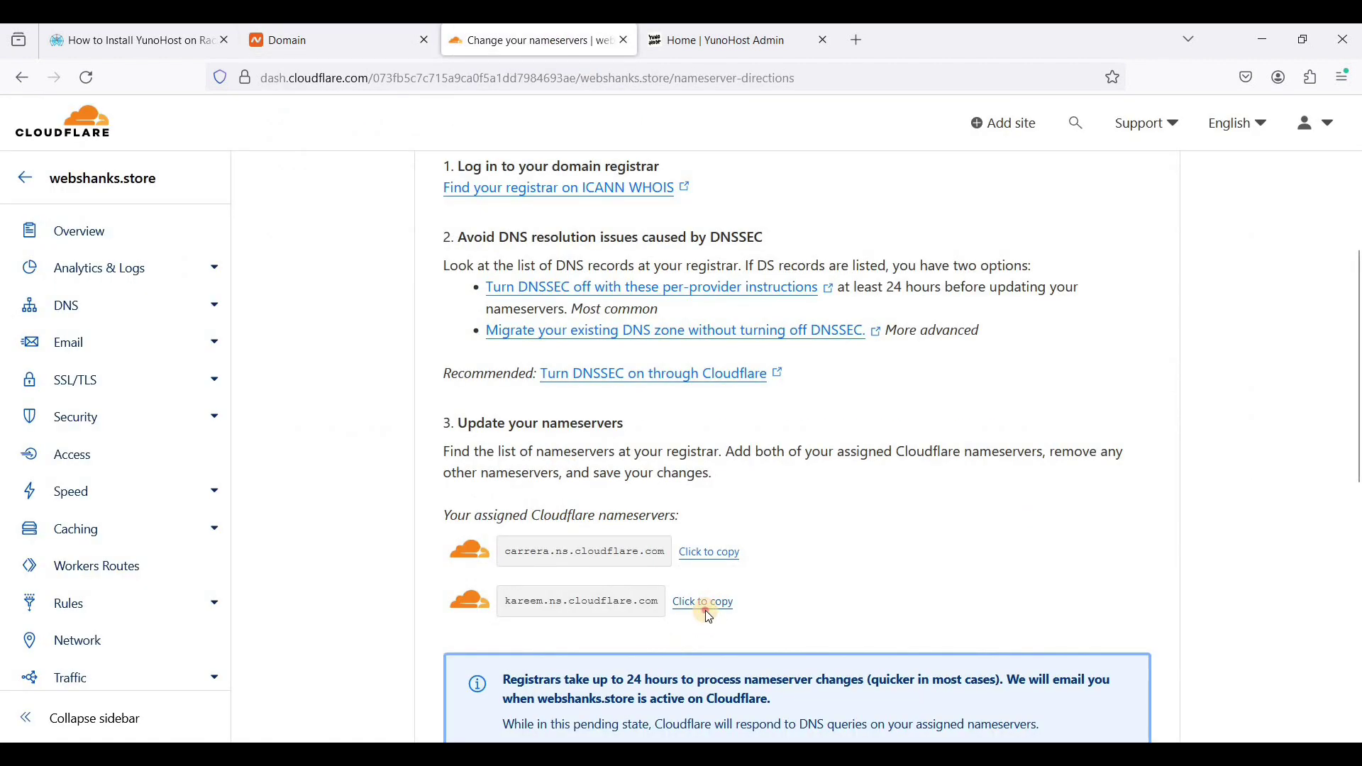
{"action": "left_click", "coordinate": [705, 612]}
{"action": "left_click", "coordinate": [323, 53]}
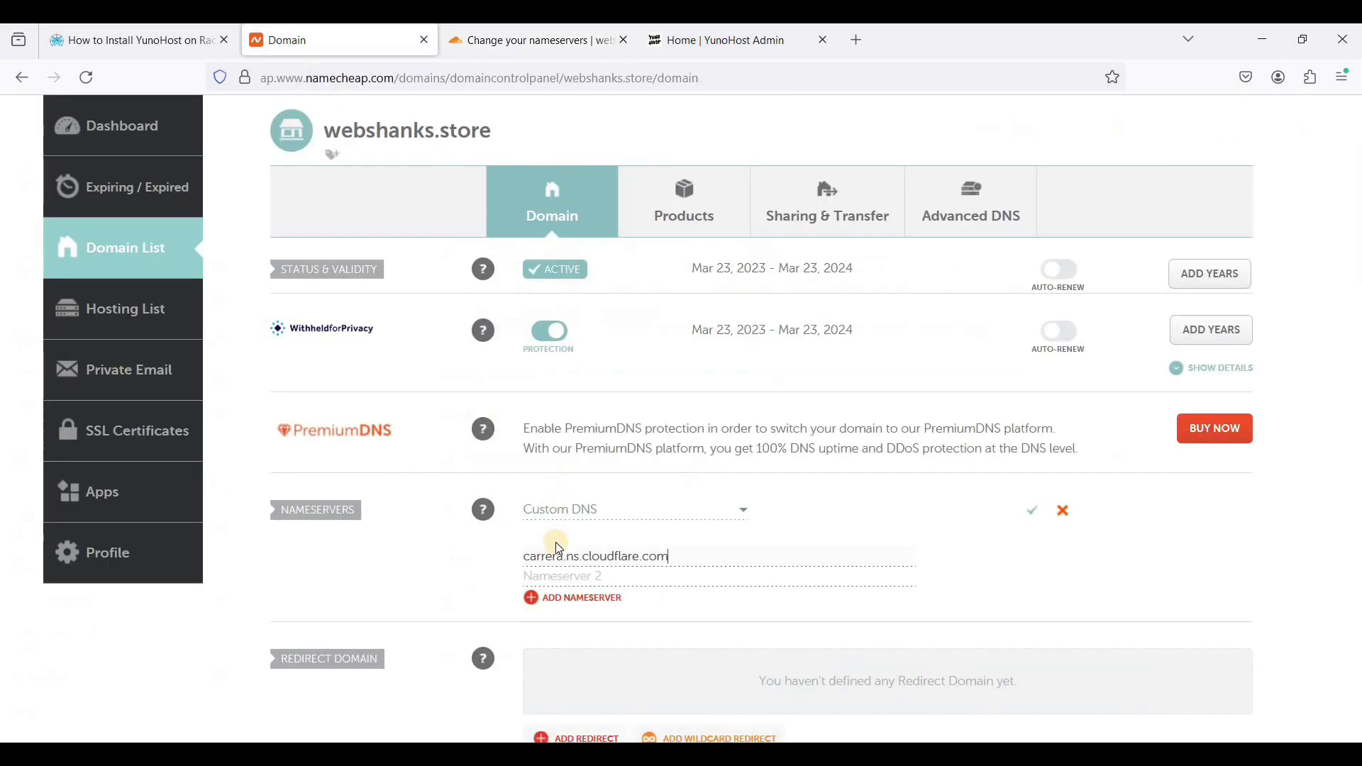
{"action": "key", "text": "ctrl+v"}
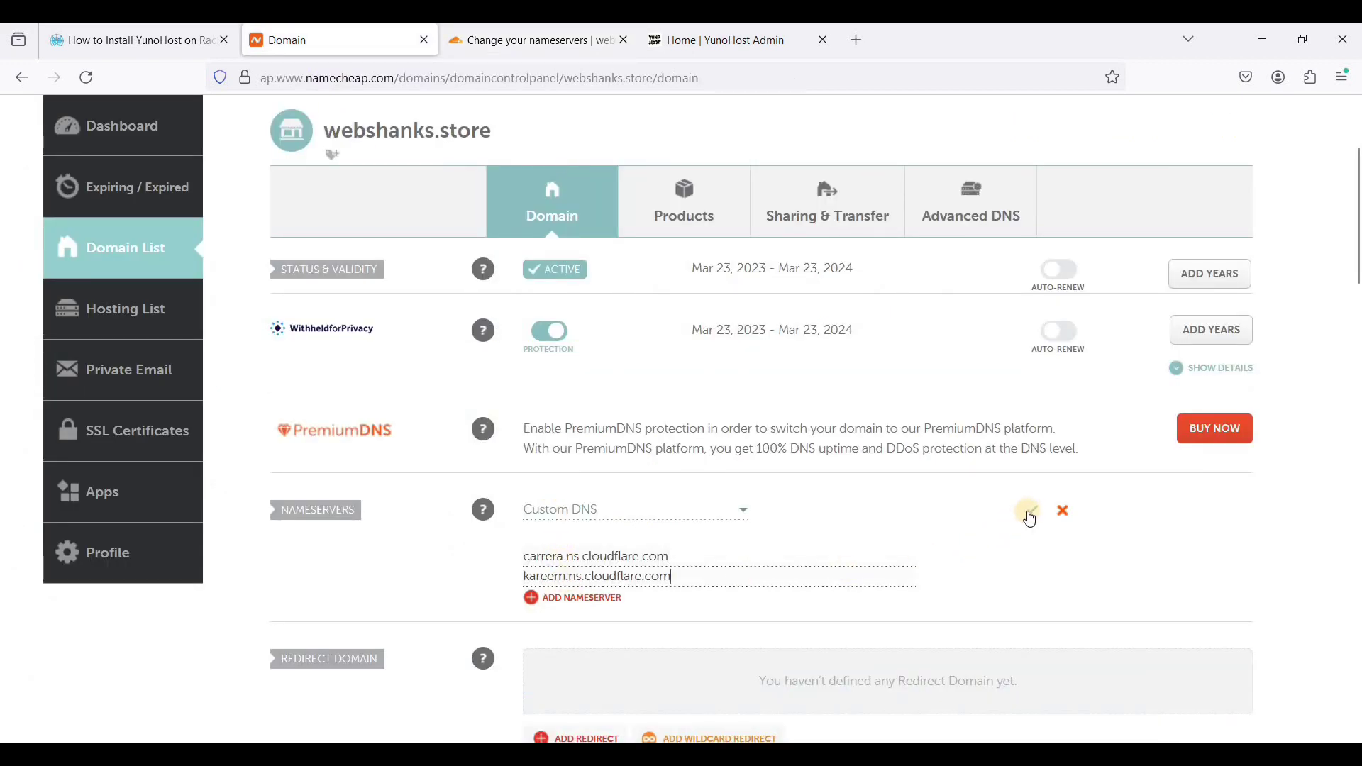
{"action": "left_click", "coordinate": [1031, 511]}
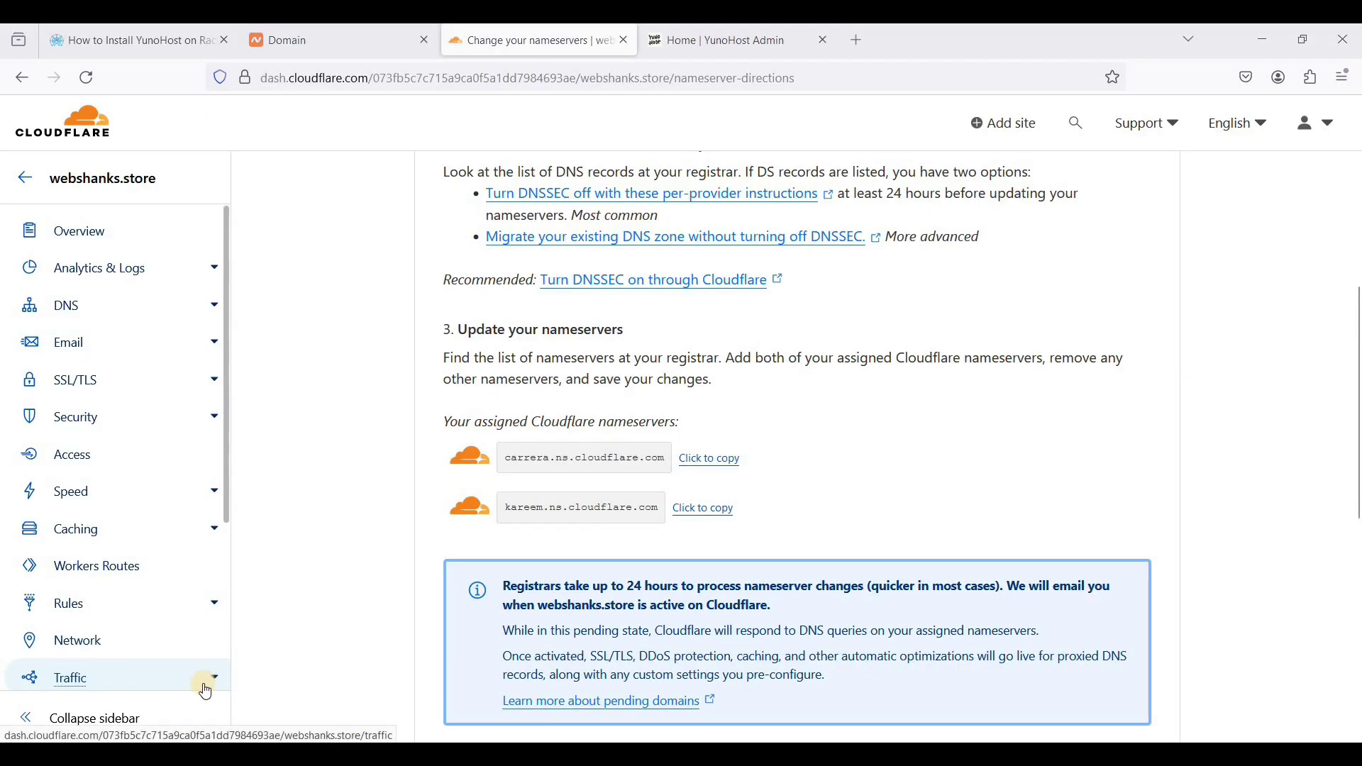
{"action": "scroll", "coordinate": [694, 490], "scroll_direction": "down", "scroll_amount": 3}
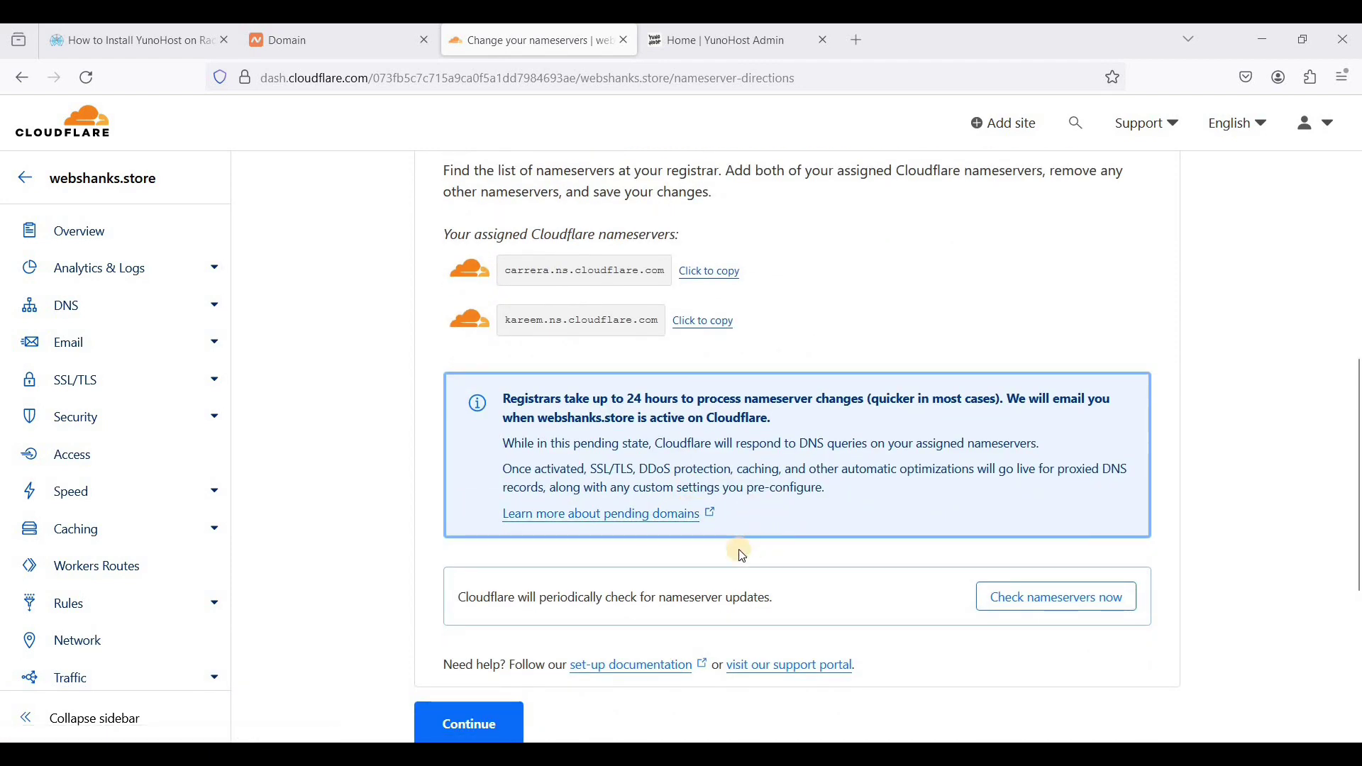
Step: Continue past the nameserver instructions, defer the Quick Start Guide with Finish later, and go to DNS
{"action": "left_click", "coordinate": [458, 727]}
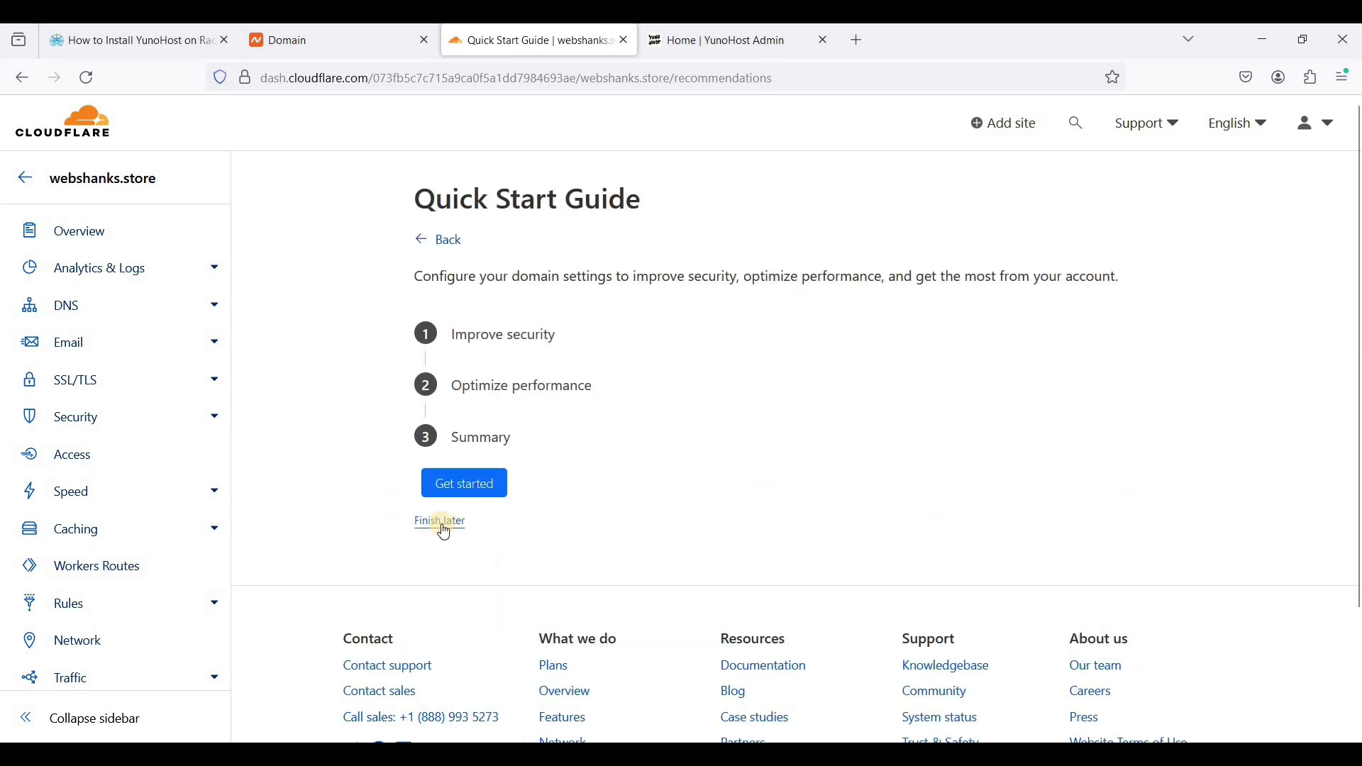
{"action": "left_click", "coordinate": [442, 523]}
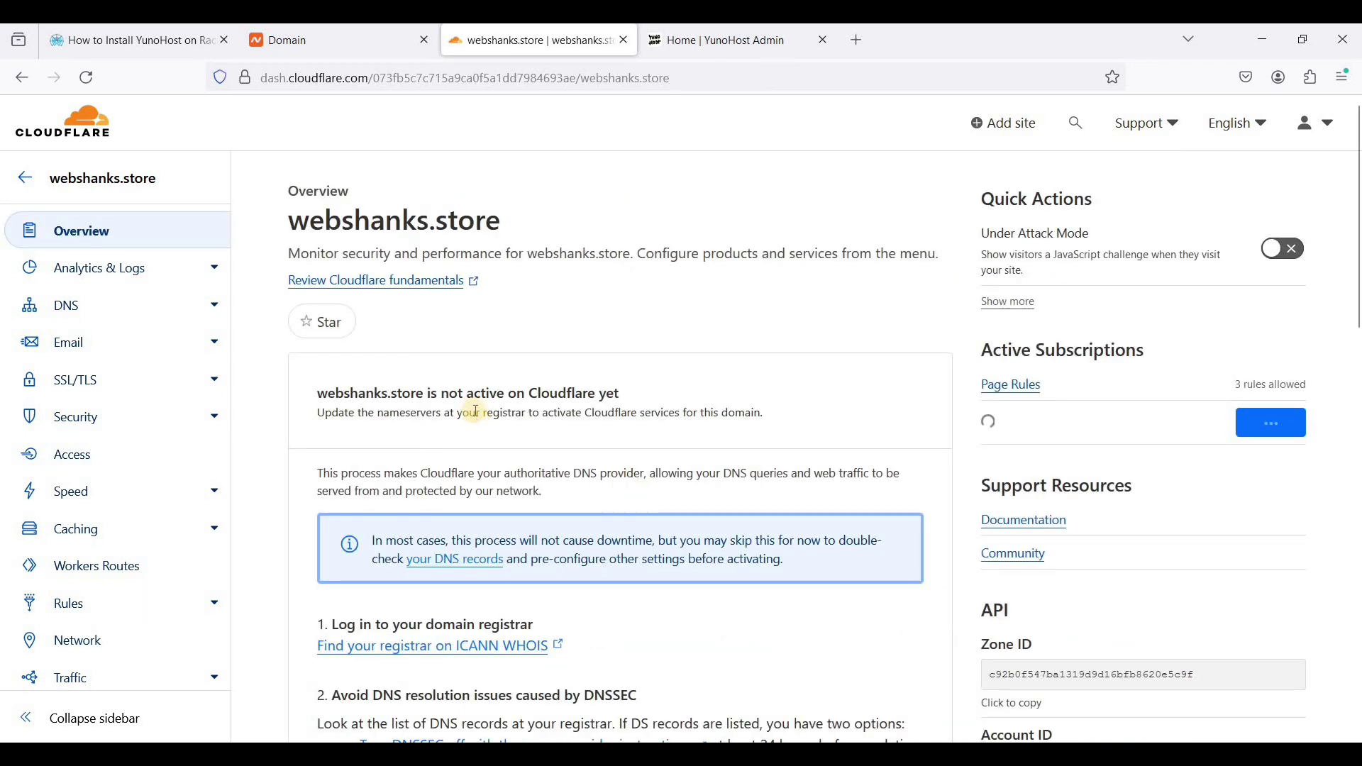
{"action": "left_click", "coordinate": [66, 305]}
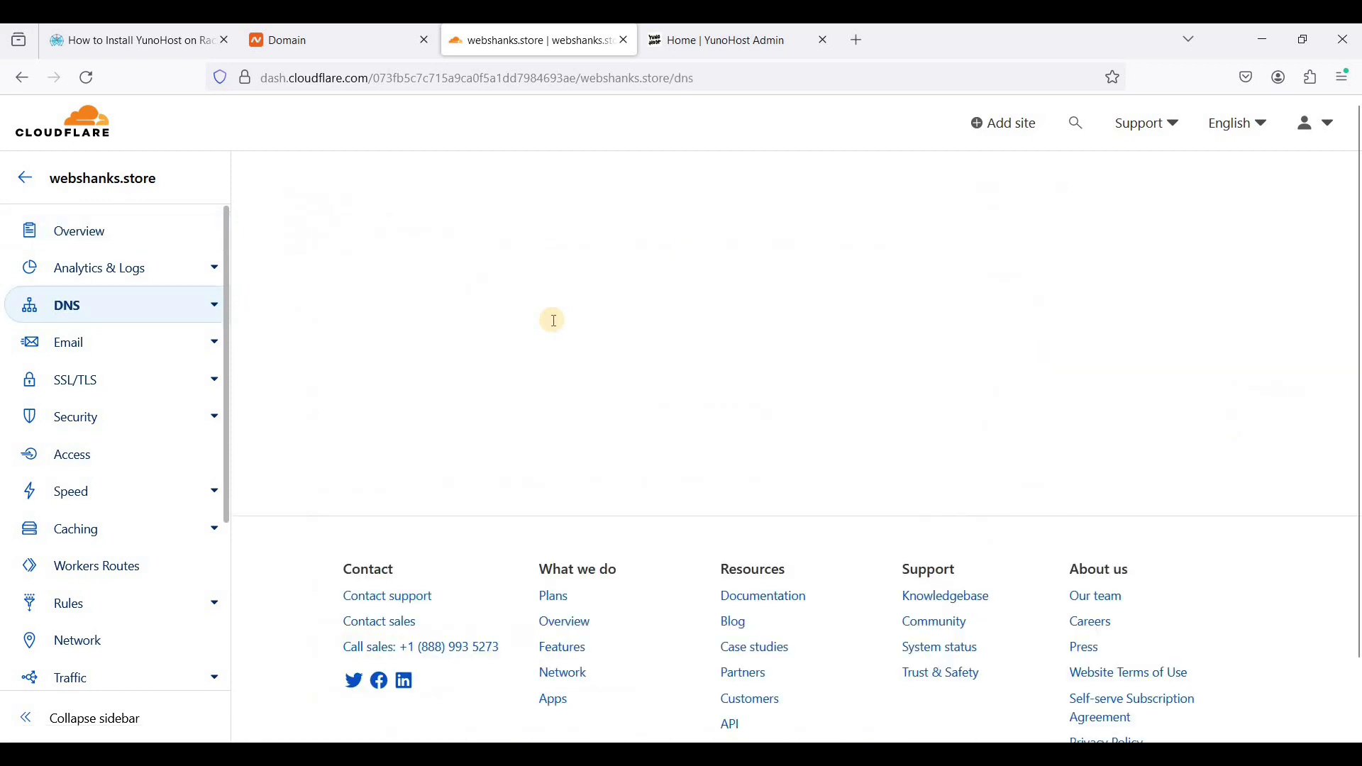
{"action": "scroll", "coordinate": [617, 378], "scroll_direction": "down", "scroll_amount": 2}
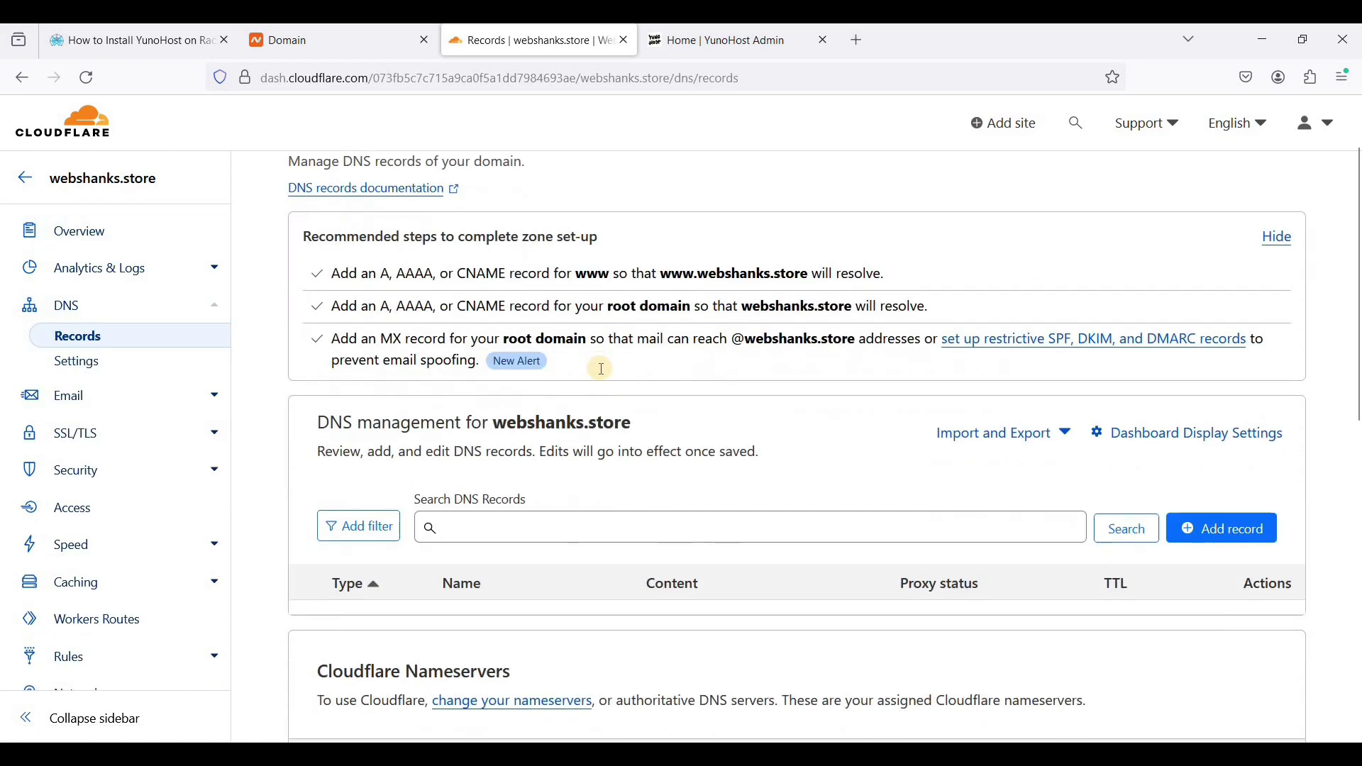
{"action": "scroll", "coordinate": [789, 434], "scroll_direction": "down", "scroll_amount": 2}
{"action": "scroll", "coordinate": [778, 440], "scroll_direction": "down", "scroll_amount": 2}
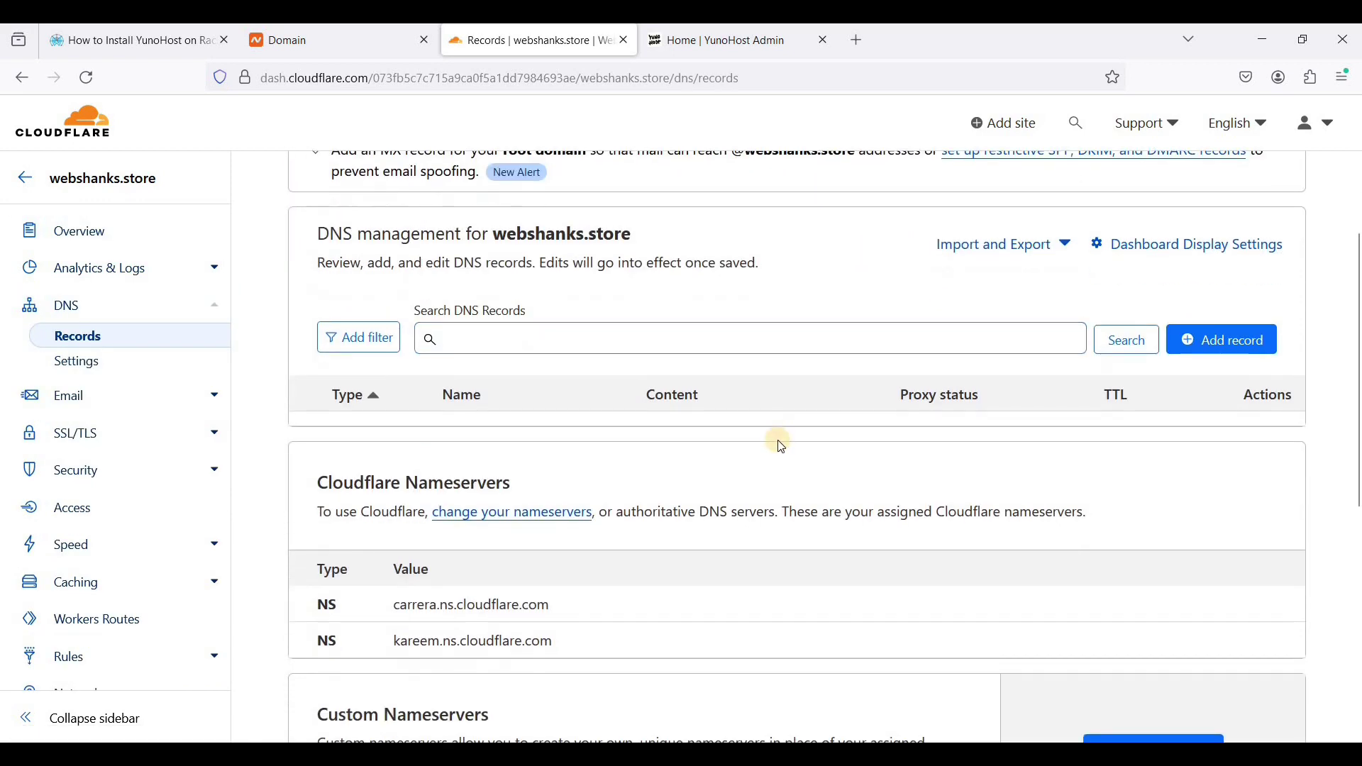
{"action": "scroll", "coordinate": [1104, 443], "scroll_direction": "up", "scroll_amount": 2}
Step: Create a DNS-only A record named cp for 45.95.174.34 and save it
{"action": "left_click", "coordinate": [1189, 434]}
{"action": "left_click", "coordinate": [556, 548]}
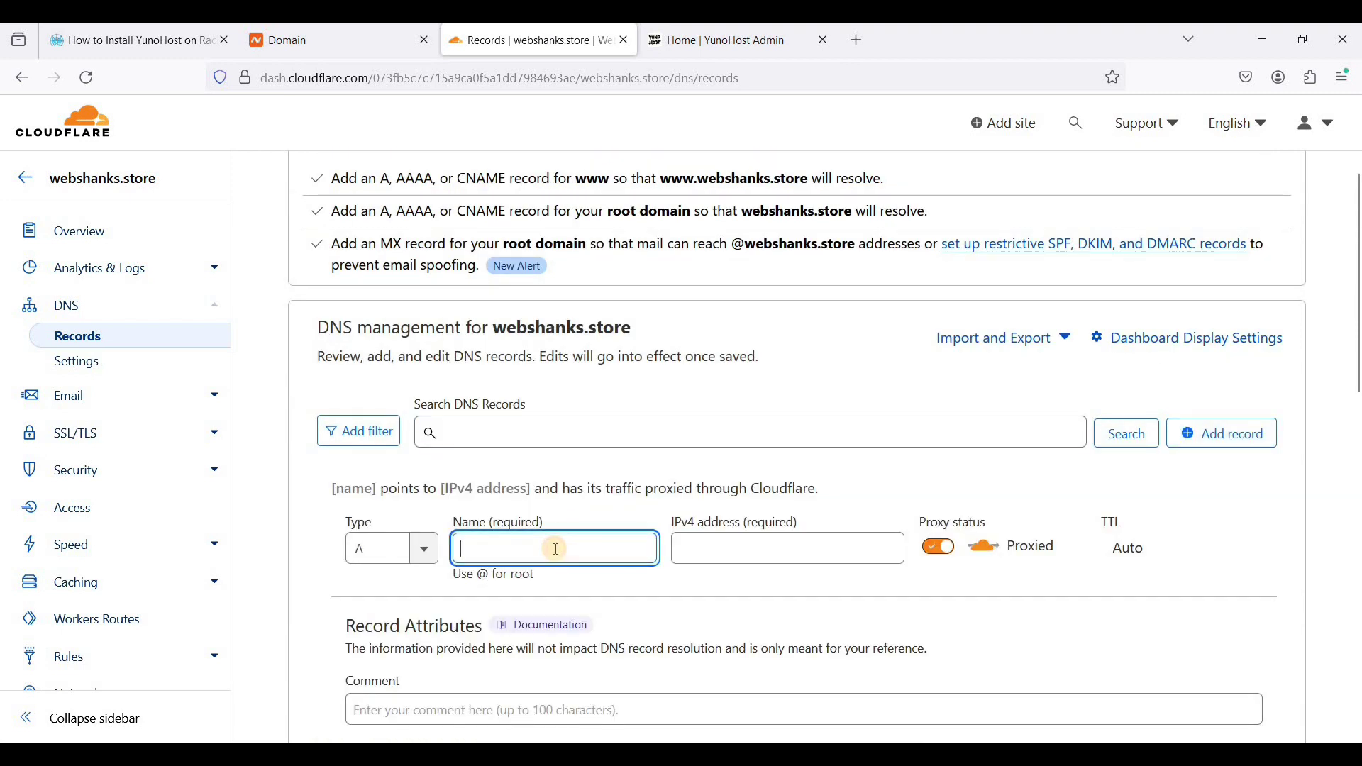
{"action": "type", "text": "cp"}
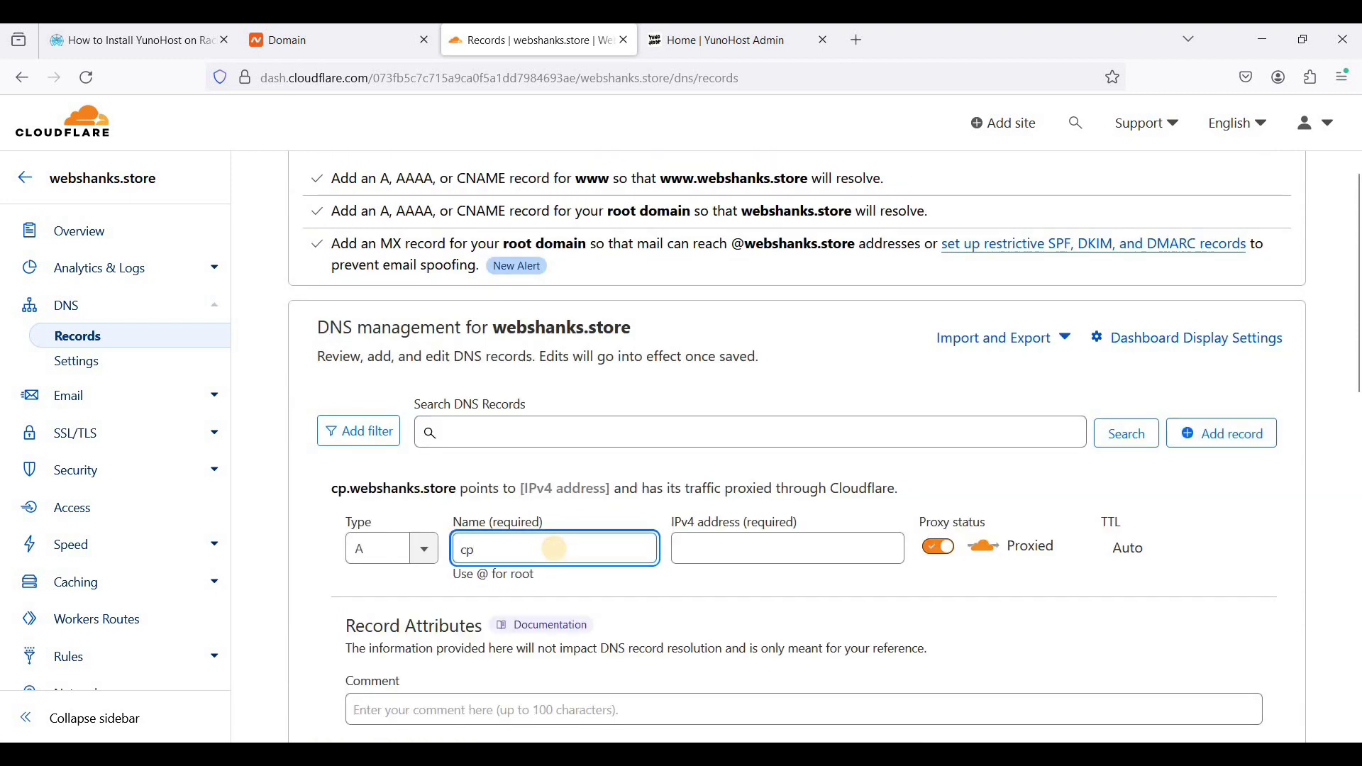
{"action": "left_click", "coordinate": [754, 551]}
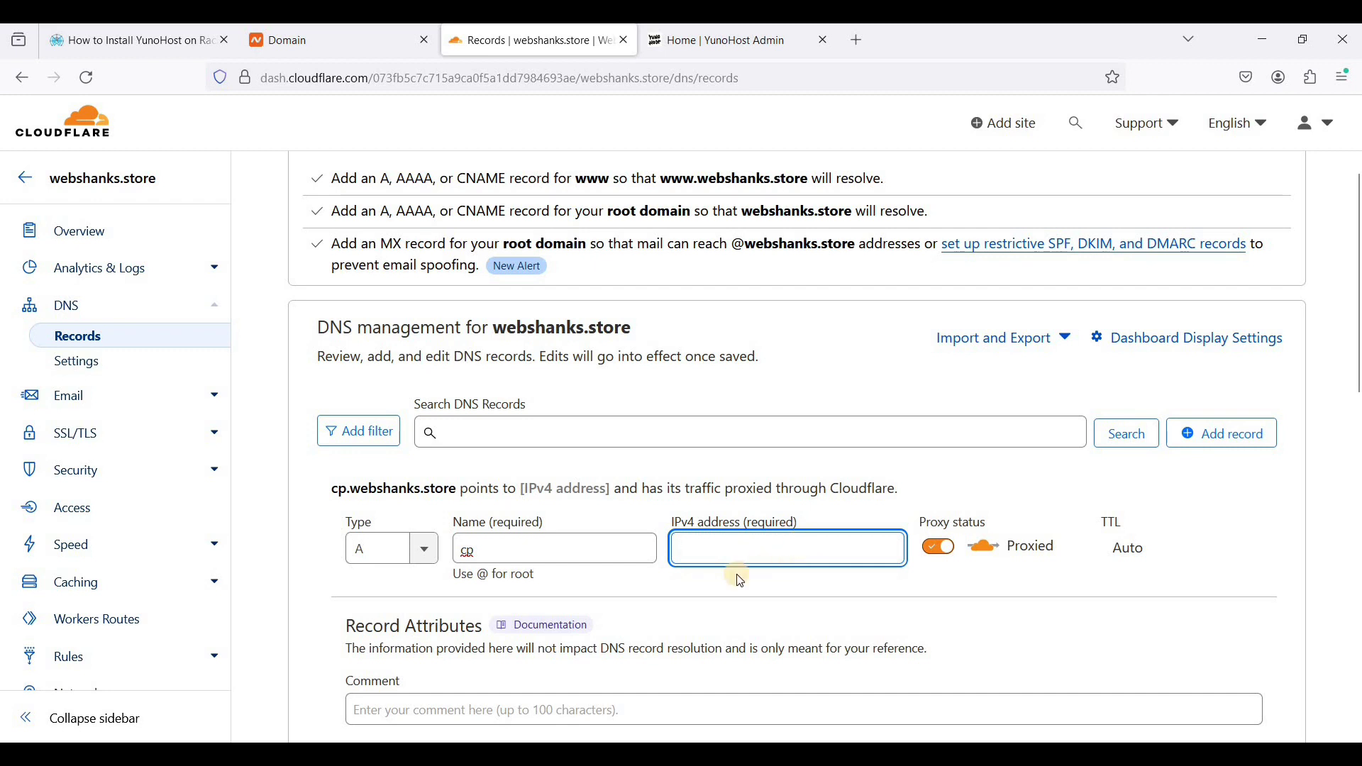
{"action": "type", "text": "4"}
{"action": "left_click", "coordinate": [736, 573]}
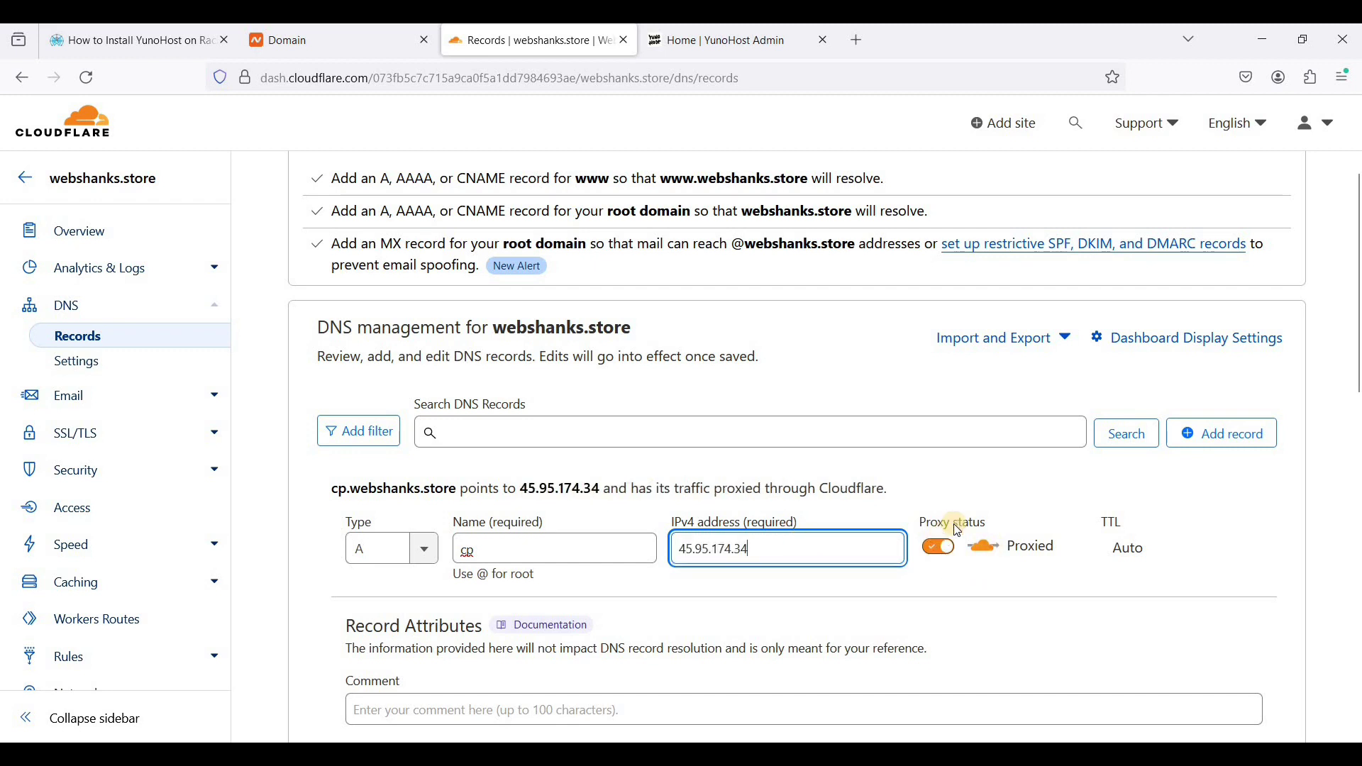
{"action": "scroll", "coordinate": [954, 523], "scroll_direction": "down", "scroll_amount": 1}
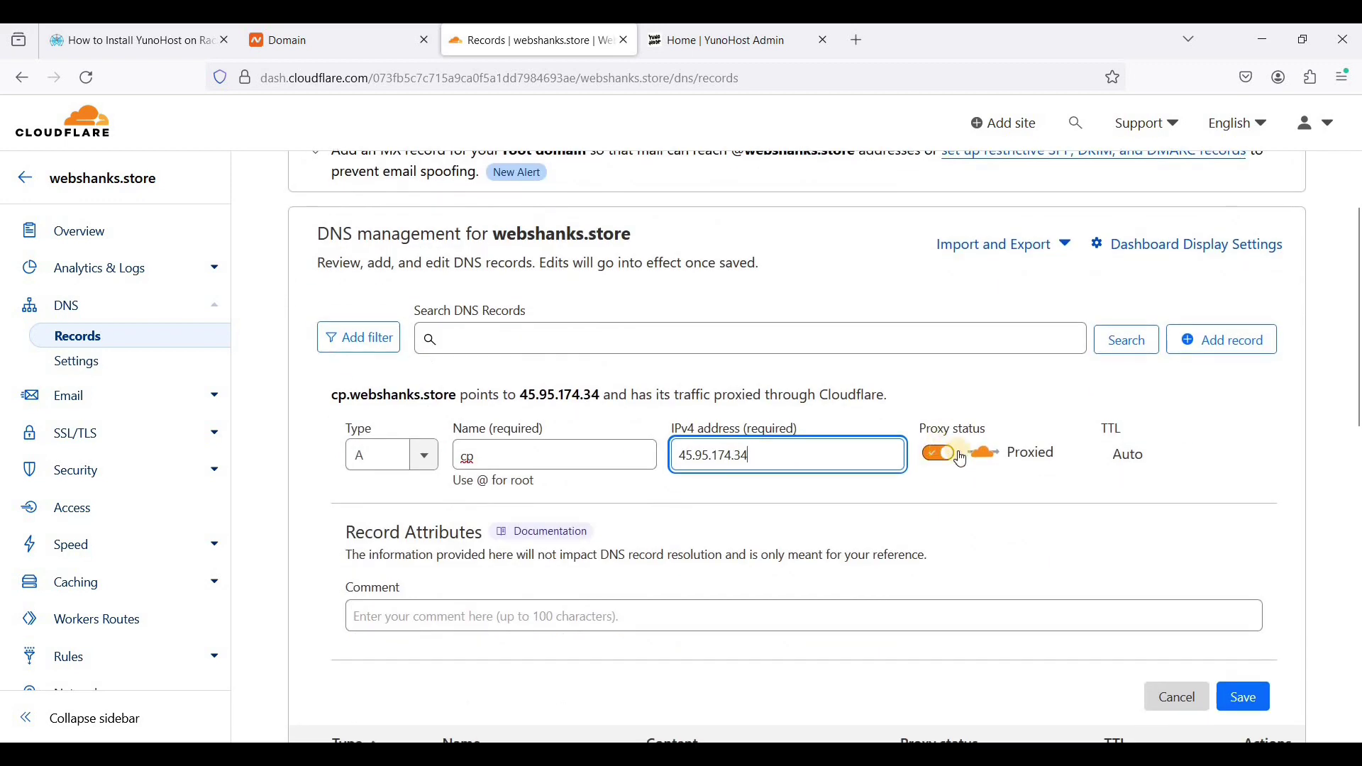
{"action": "left_click", "coordinate": [934, 455]}
{"action": "left_click", "coordinate": [1241, 696]}
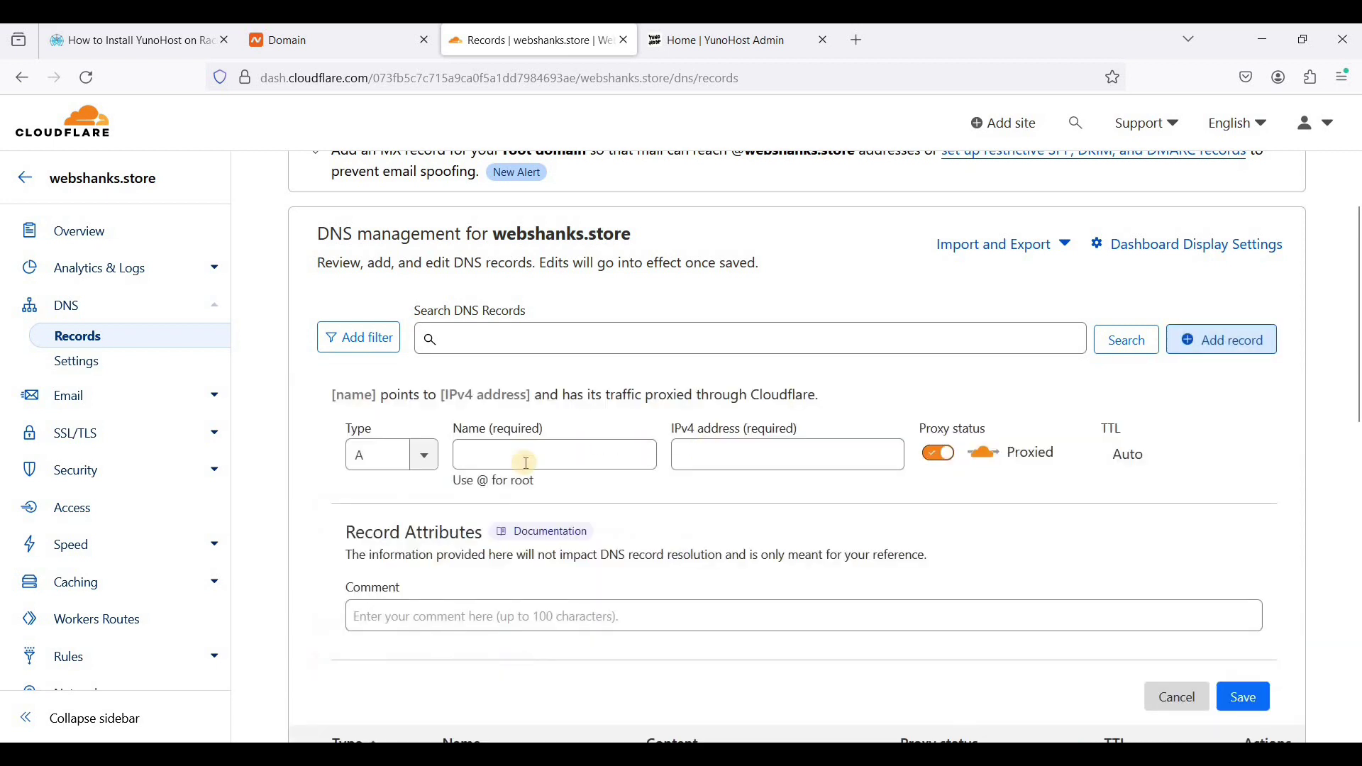
Step: Save a proxied A record for @ pointing to 45.95.174.34
{"action": "left_click", "coordinate": [523, 460]}
{"action": "type", "text": "@"}
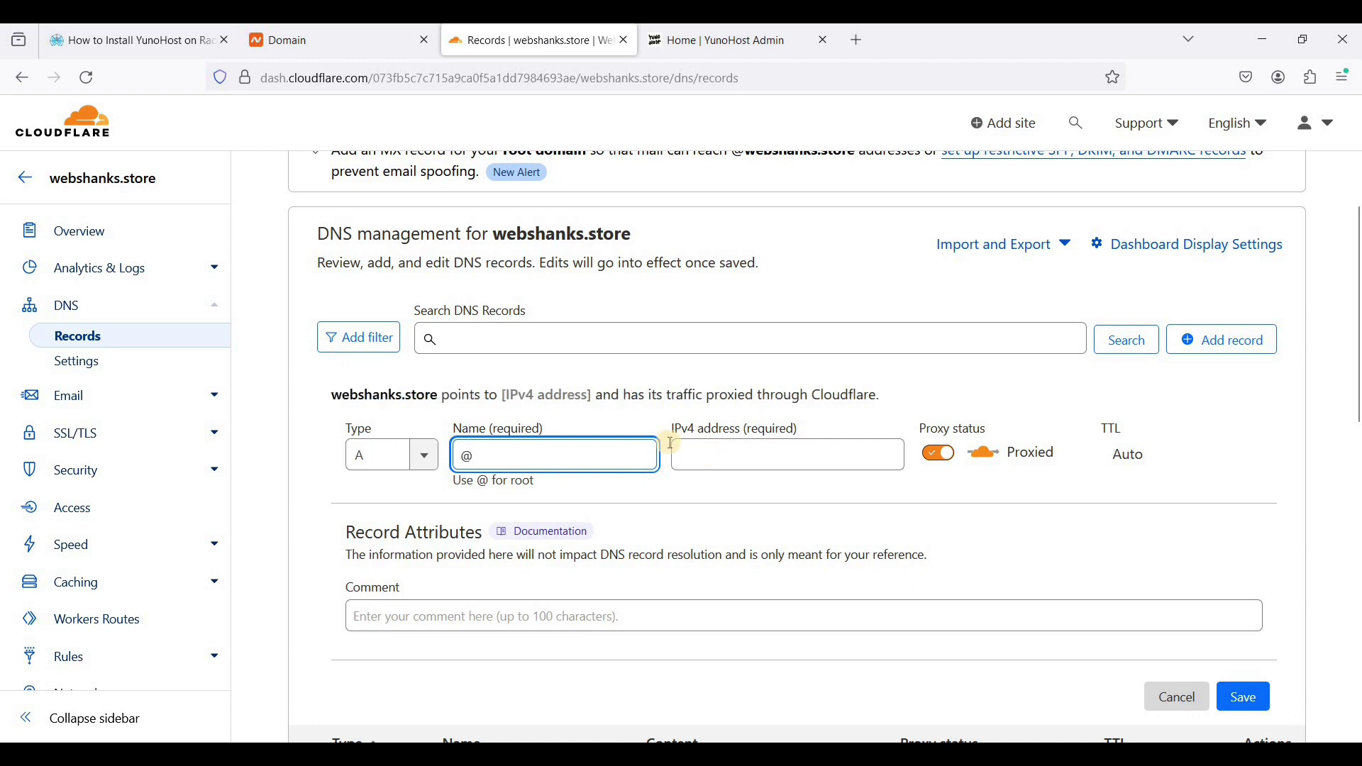
{"action": "left_click", "coordinate": [732, 455]}
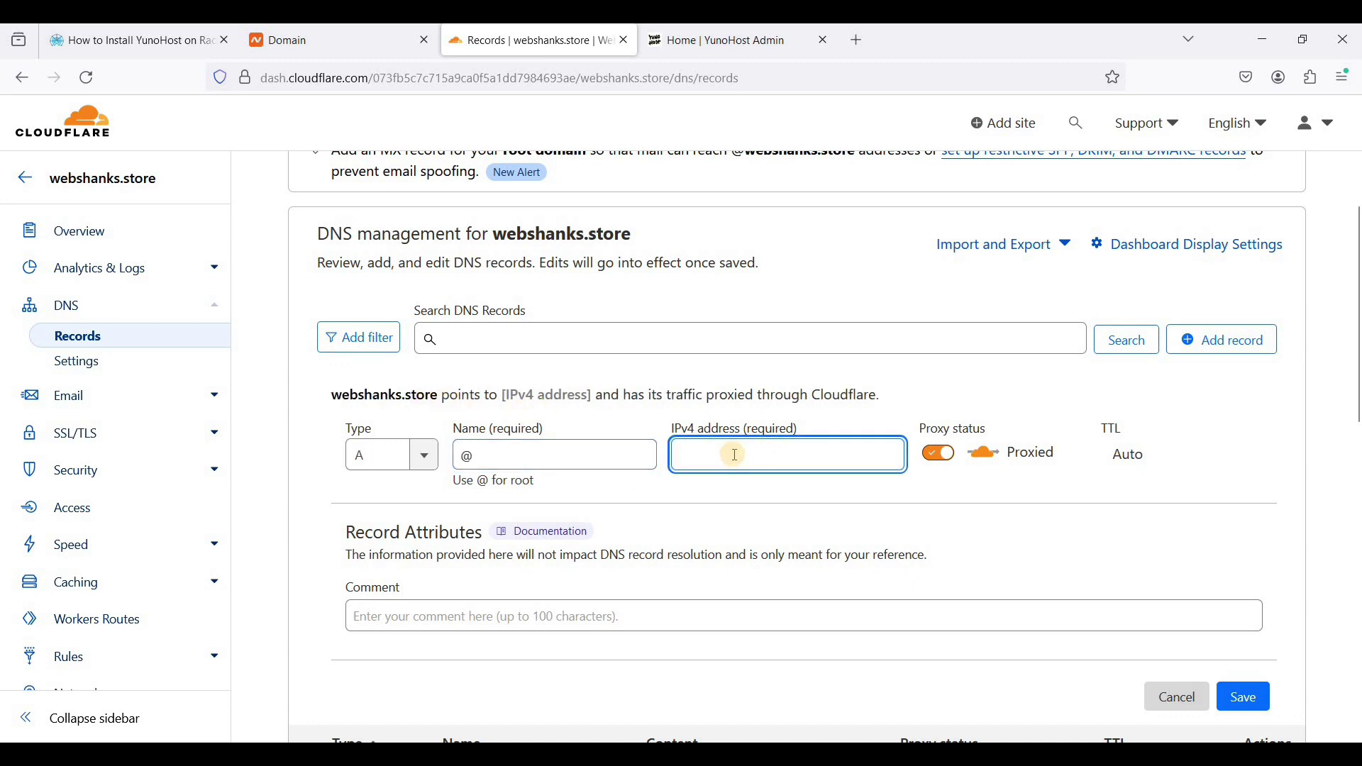
{"action": "type", "text": "45"}
{"action": "key", "text": "Down"}
{"action": "key", "text": "Return"}
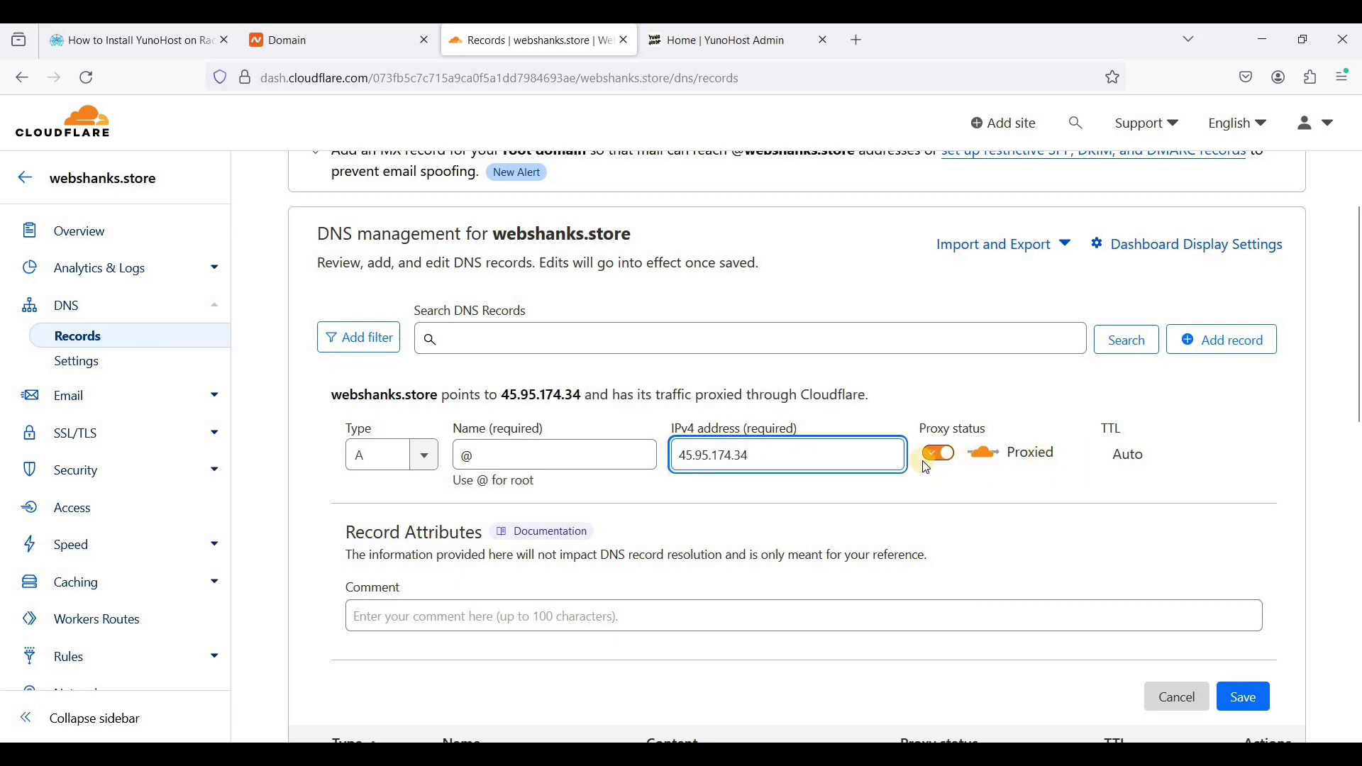
{"action": "left_click", "coordinate": [1235, 694]}
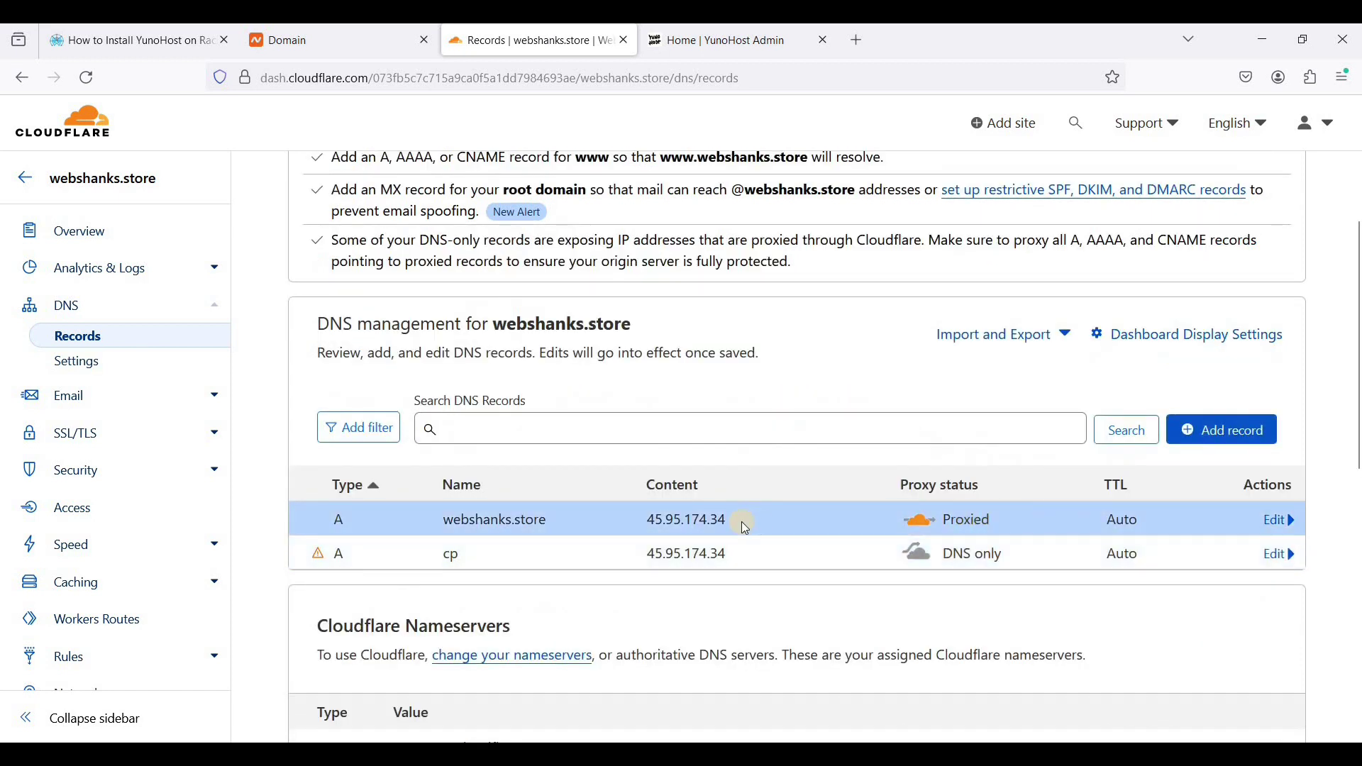
{"action": "scroll", "coordinate": [647, 480], "scroll_direction": "down", "scroll_amount": 2}
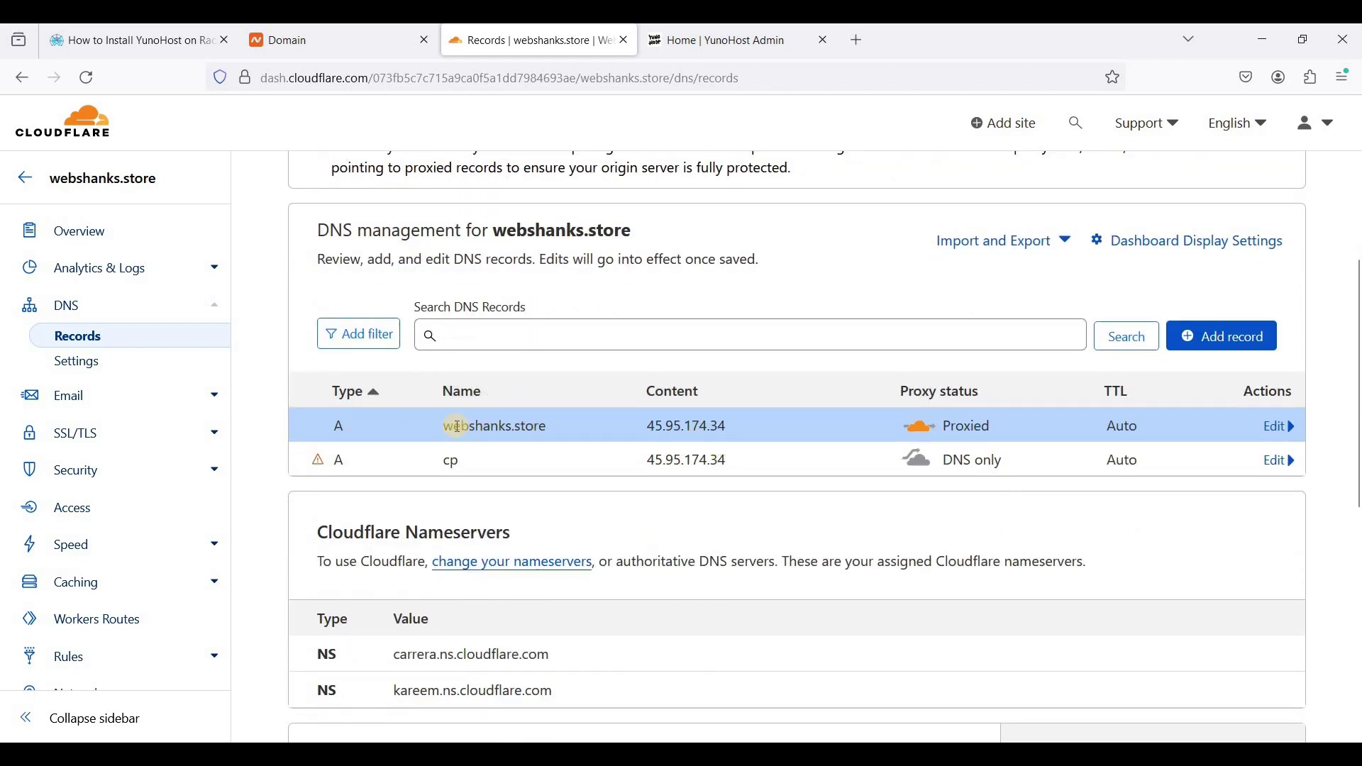
Step: Select and clear the webshanks.store name text in the record form
{"action": "triple_click", "coordinate": [593, 429]}
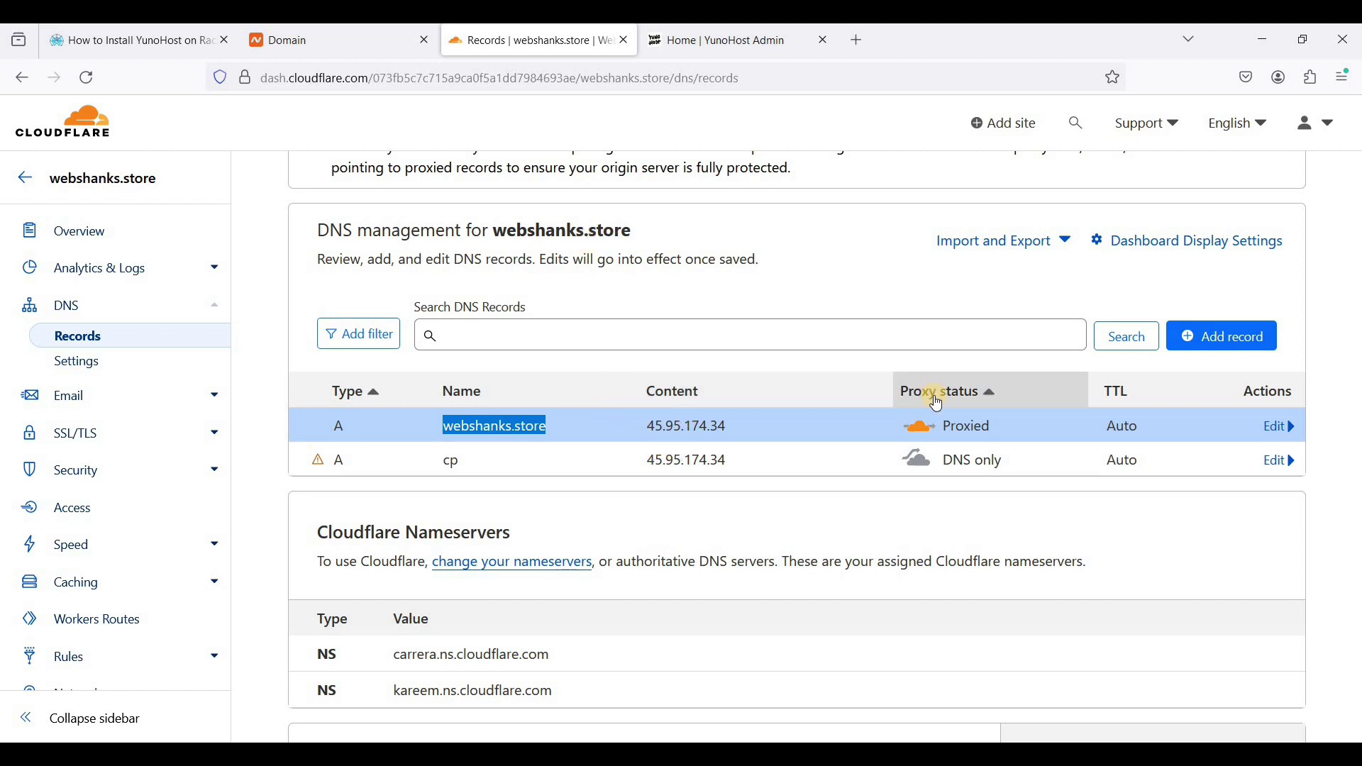
{"action": "left_click", "coordinate": [476, 460]}
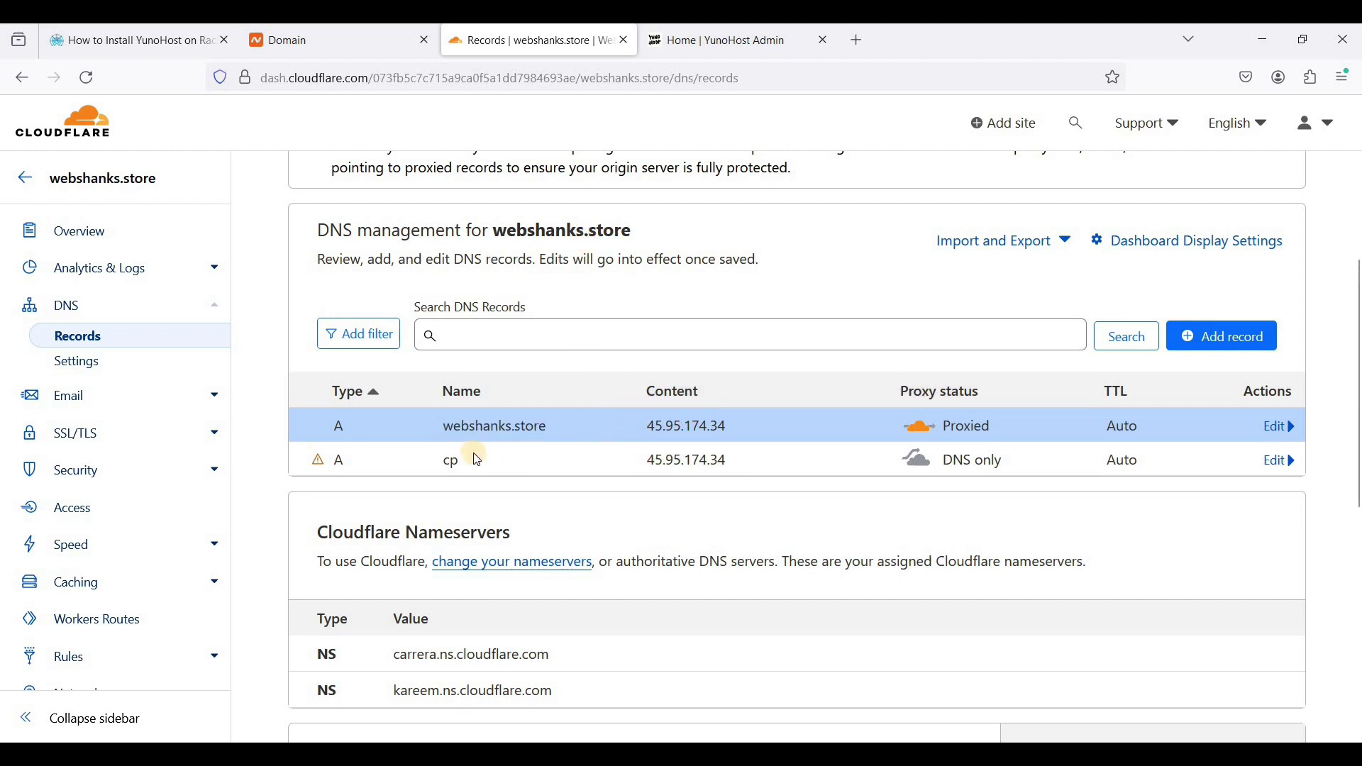
{"action": "triple_click", "coordinate": [575, 432]}
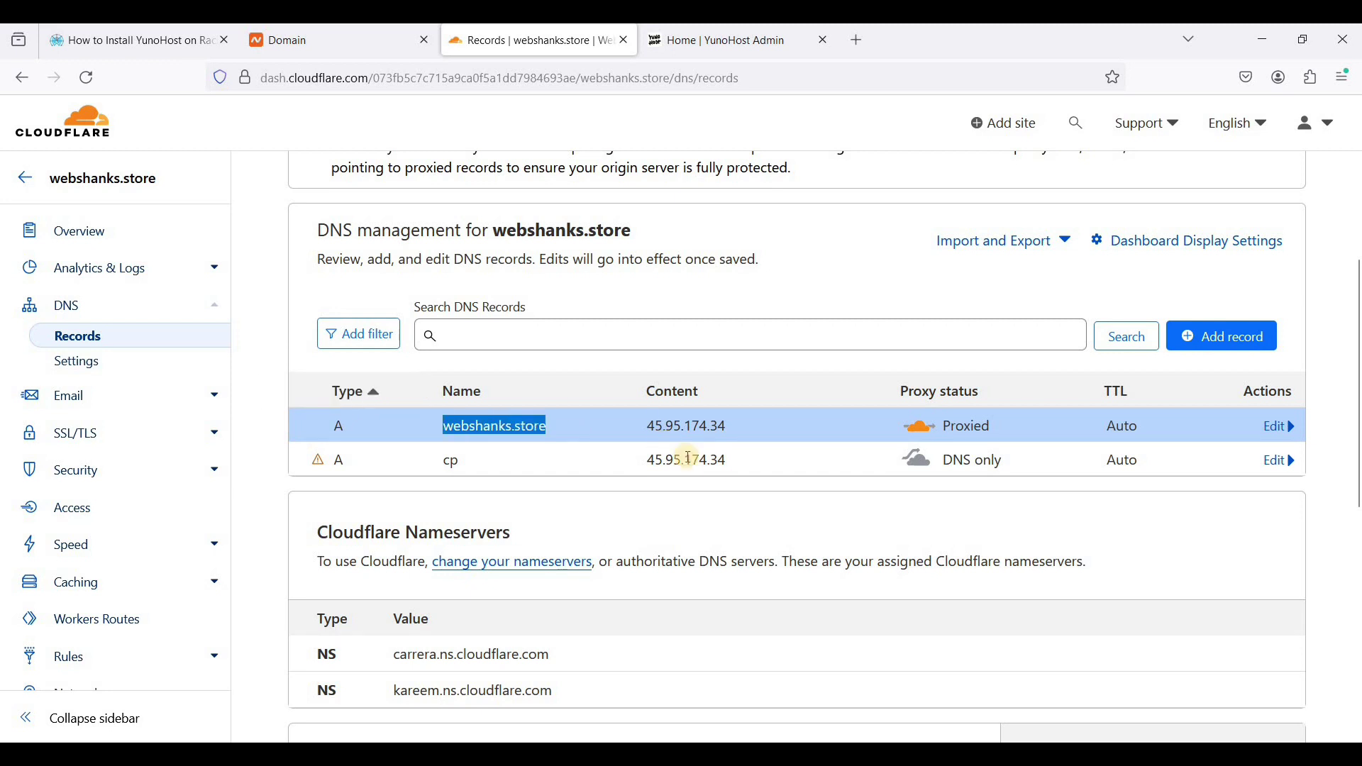
{"action": "left_click", "coordinate": [753, 474]}
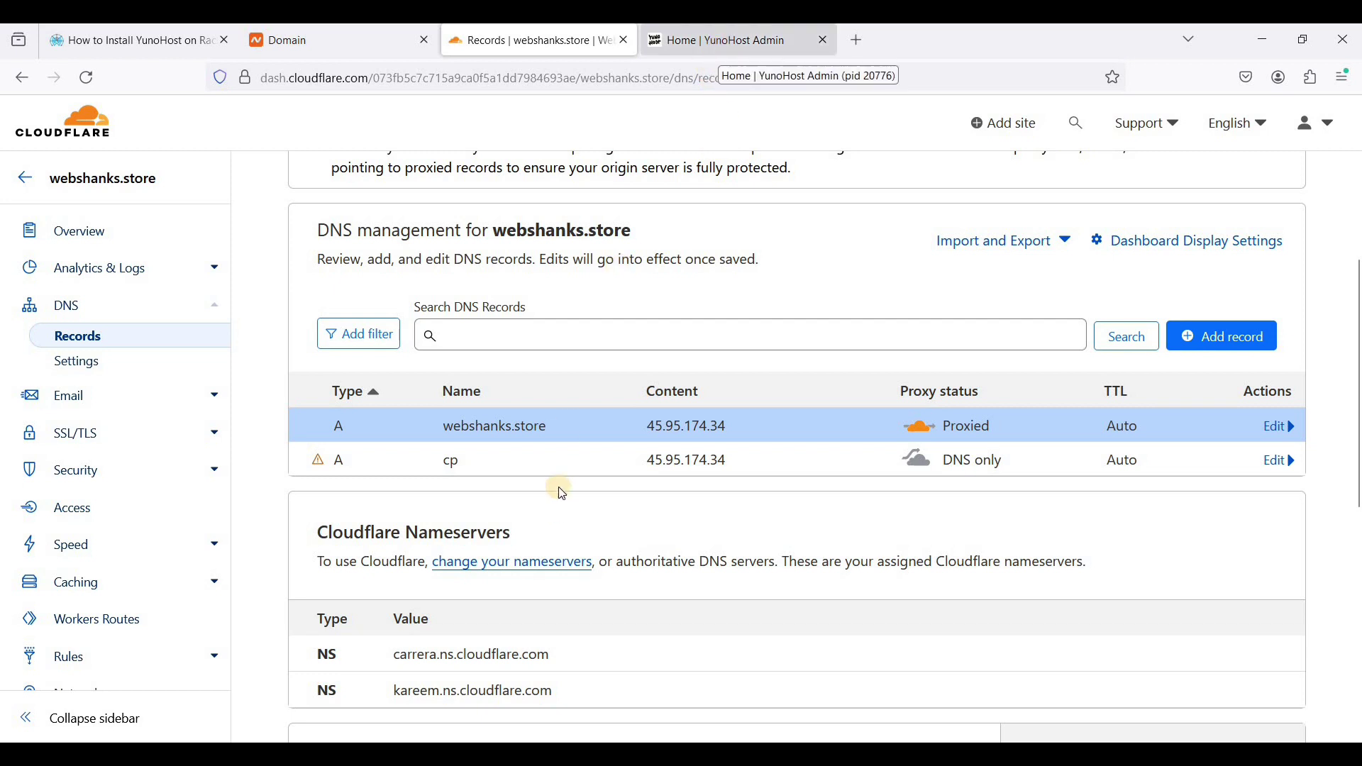
Step: On cp.webshanks.store's Certificate page, ignore diagnosis checks and install Let's Encrypt
{"action": "left_click", "coordinate": [714, 47]}
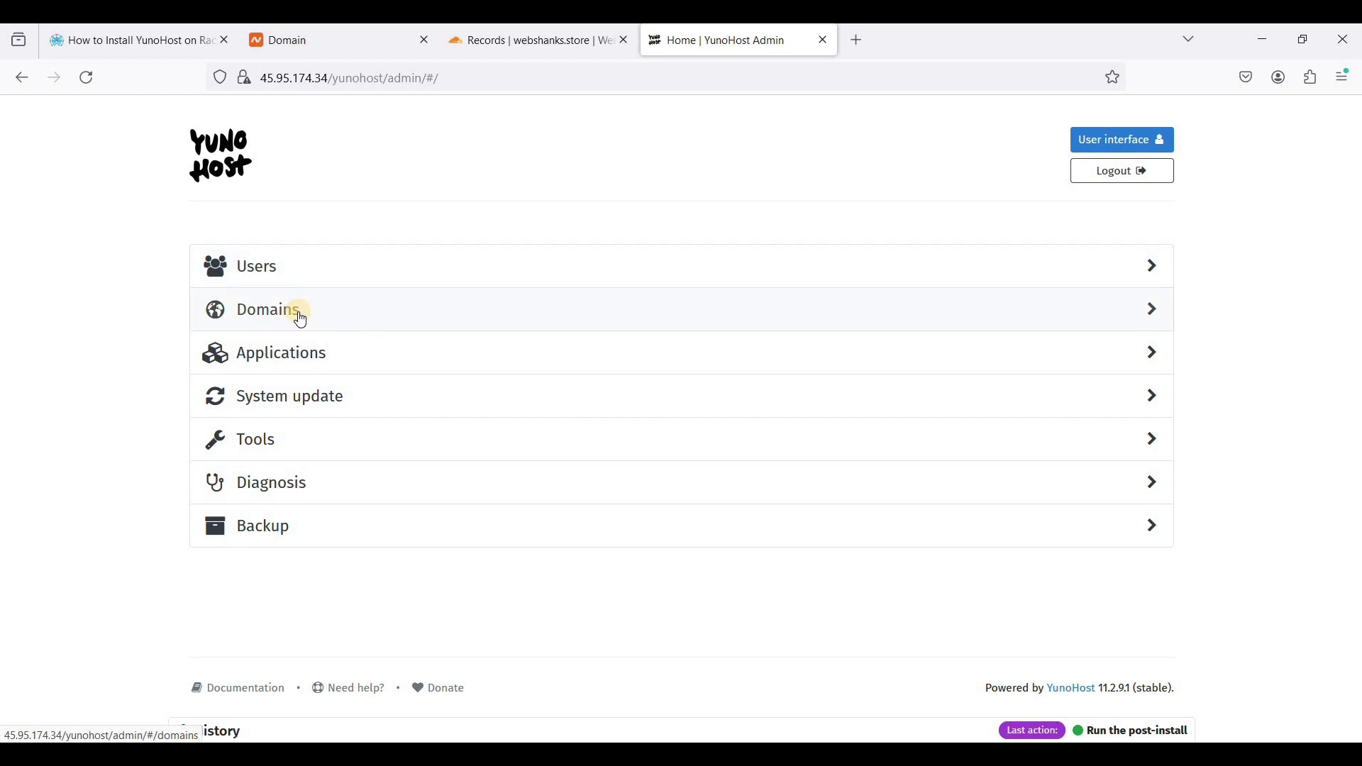
{"action": "left_click", "coordinate": [300, 319]}
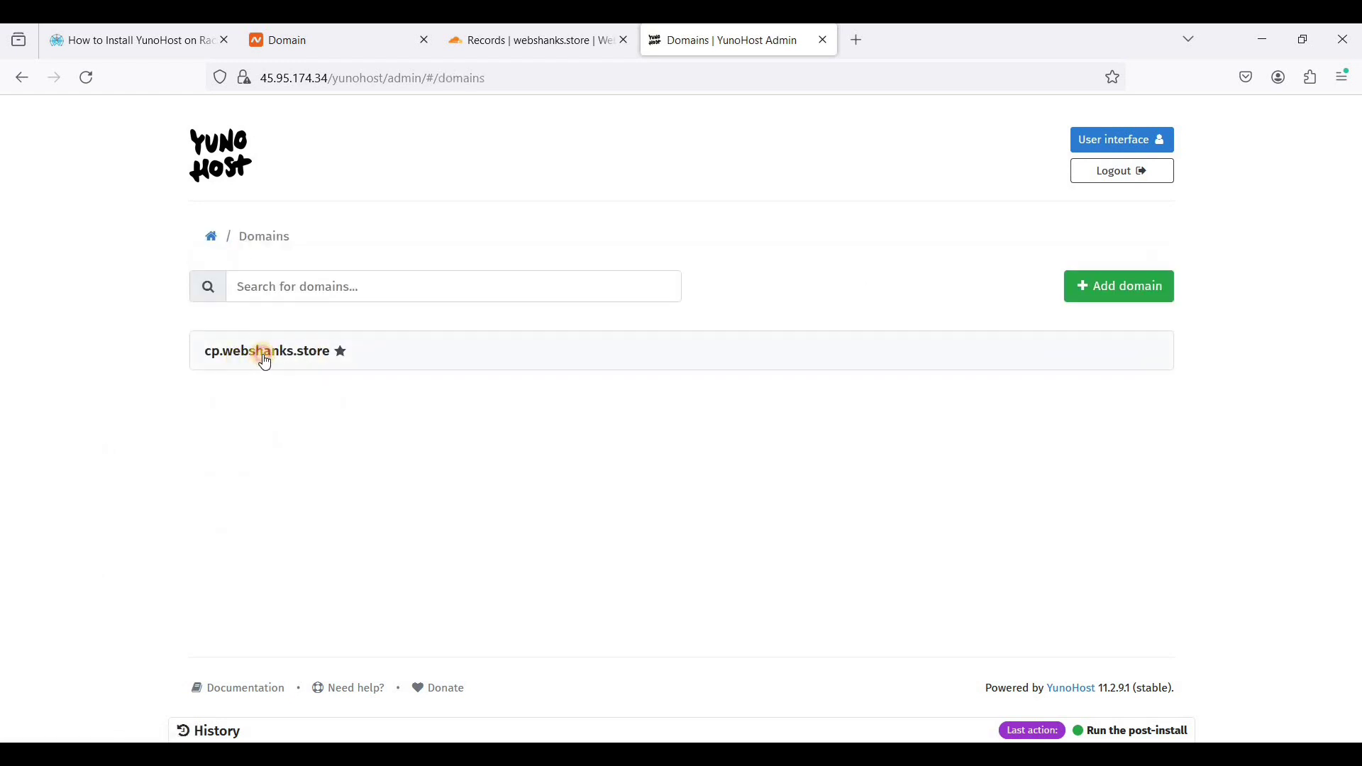
{"action": "left_click", "coordinate": [322, 360]}
{"action": "scroll", "coordinate": [1044, 422], "scroll_direction": "down", "scroll_amount": 1}
{"action": "left_click", "coordinate": [1003, 415]}
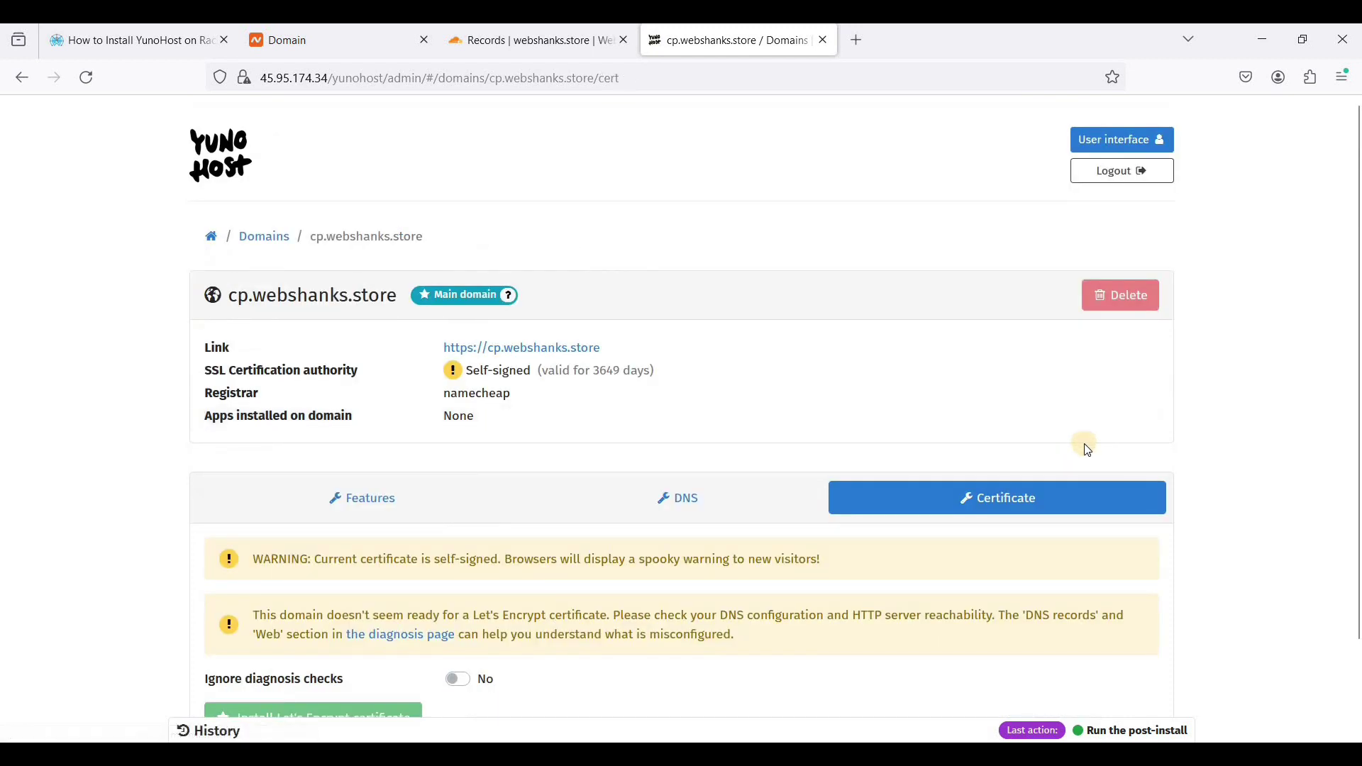
{"action": "scroll", "coordinate": [569, 593], "scroll_direction": "down", "scroll_amount": 1}
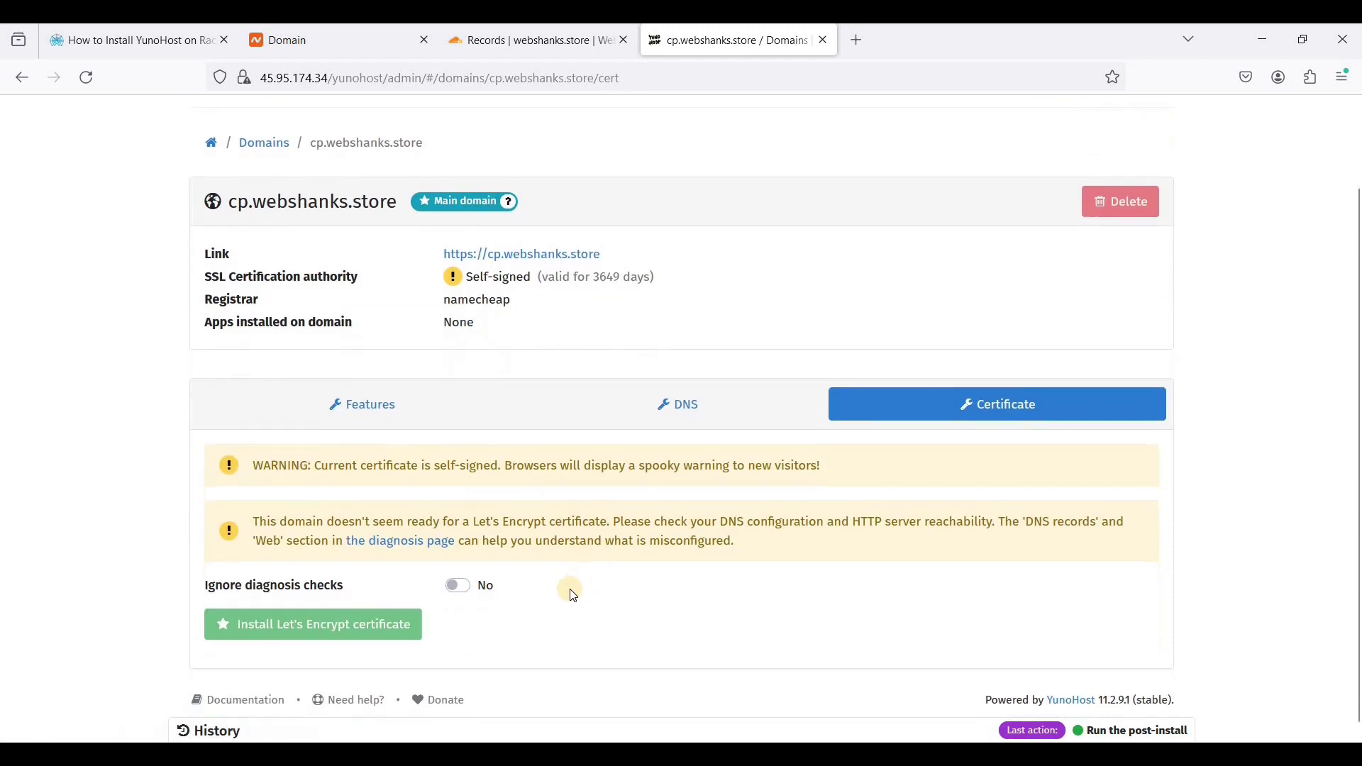
{"action": "left_click", "coordinate": [458, 585]}
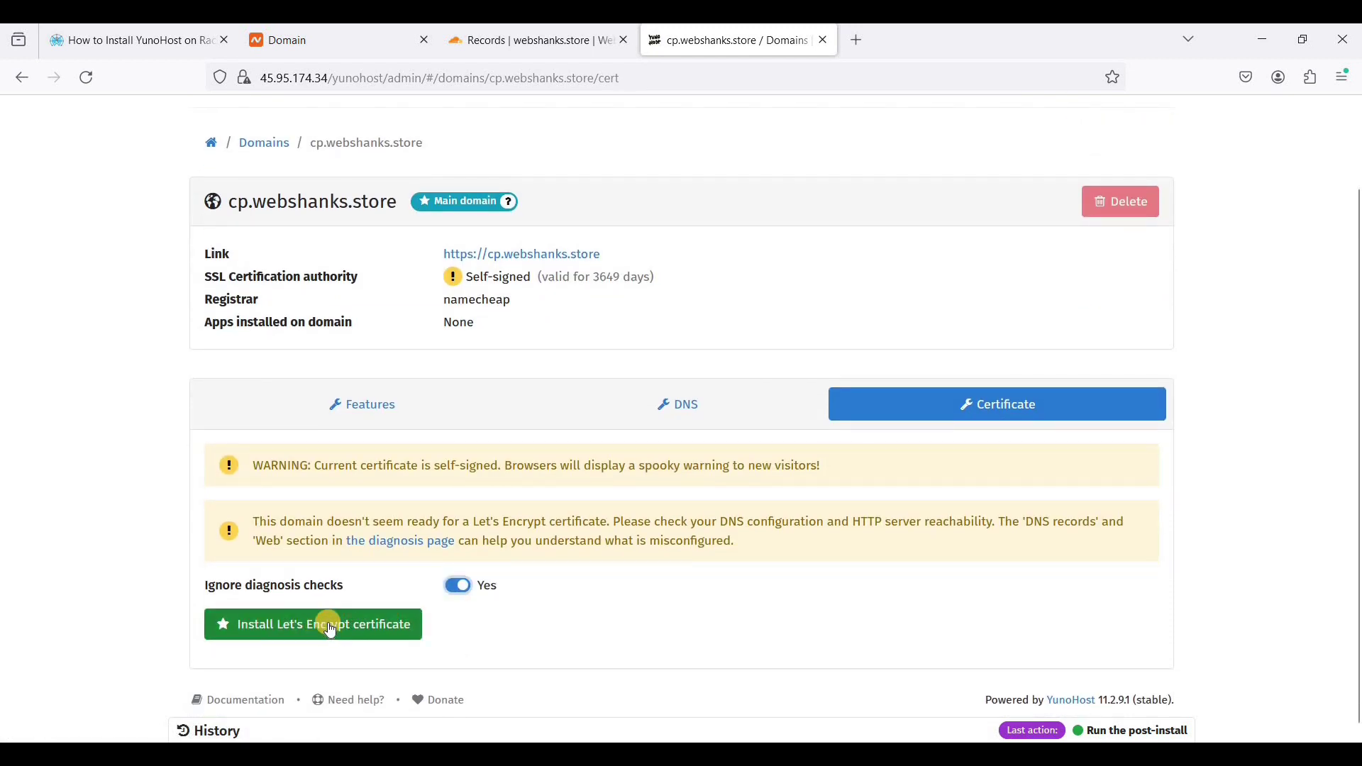
{"action": "left_click", "coordinate": [377, 636]}
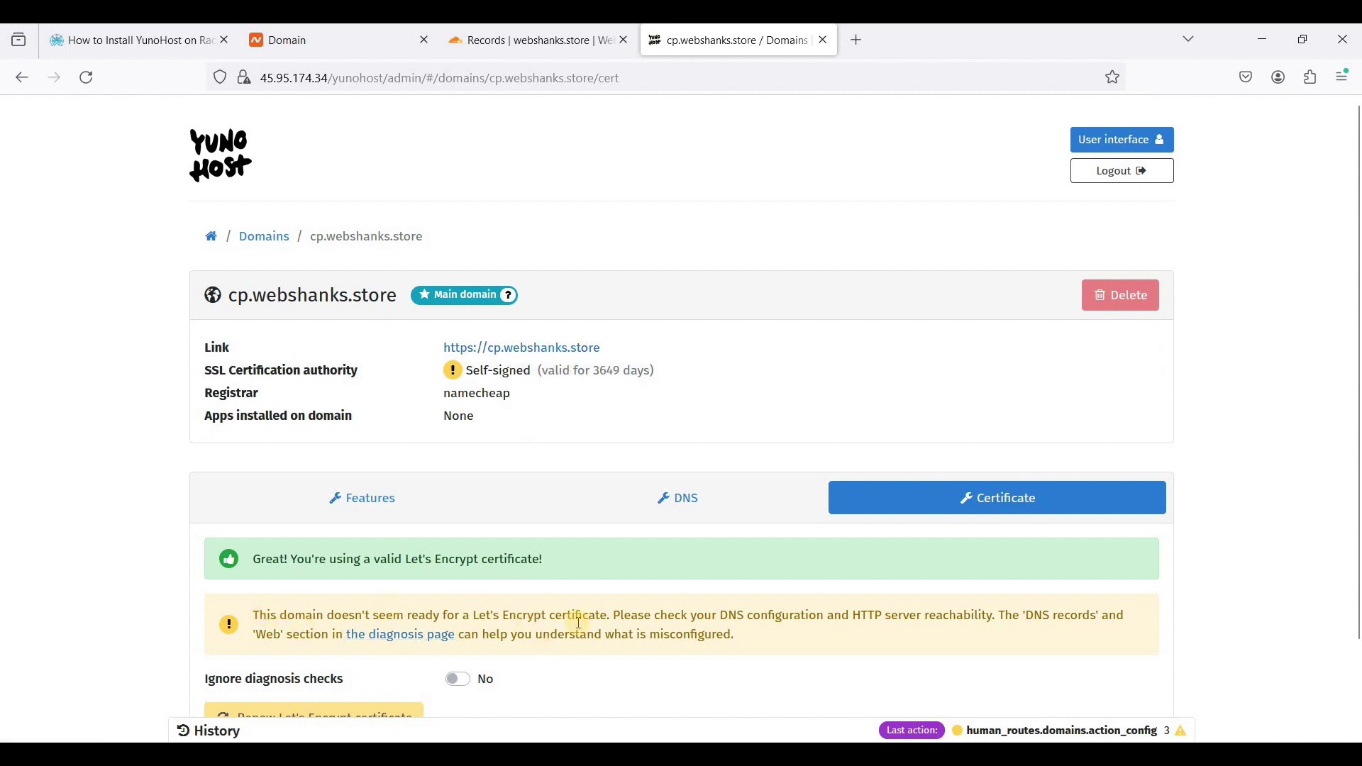
{"action": "right_click", "coordinate": [554, 357]}
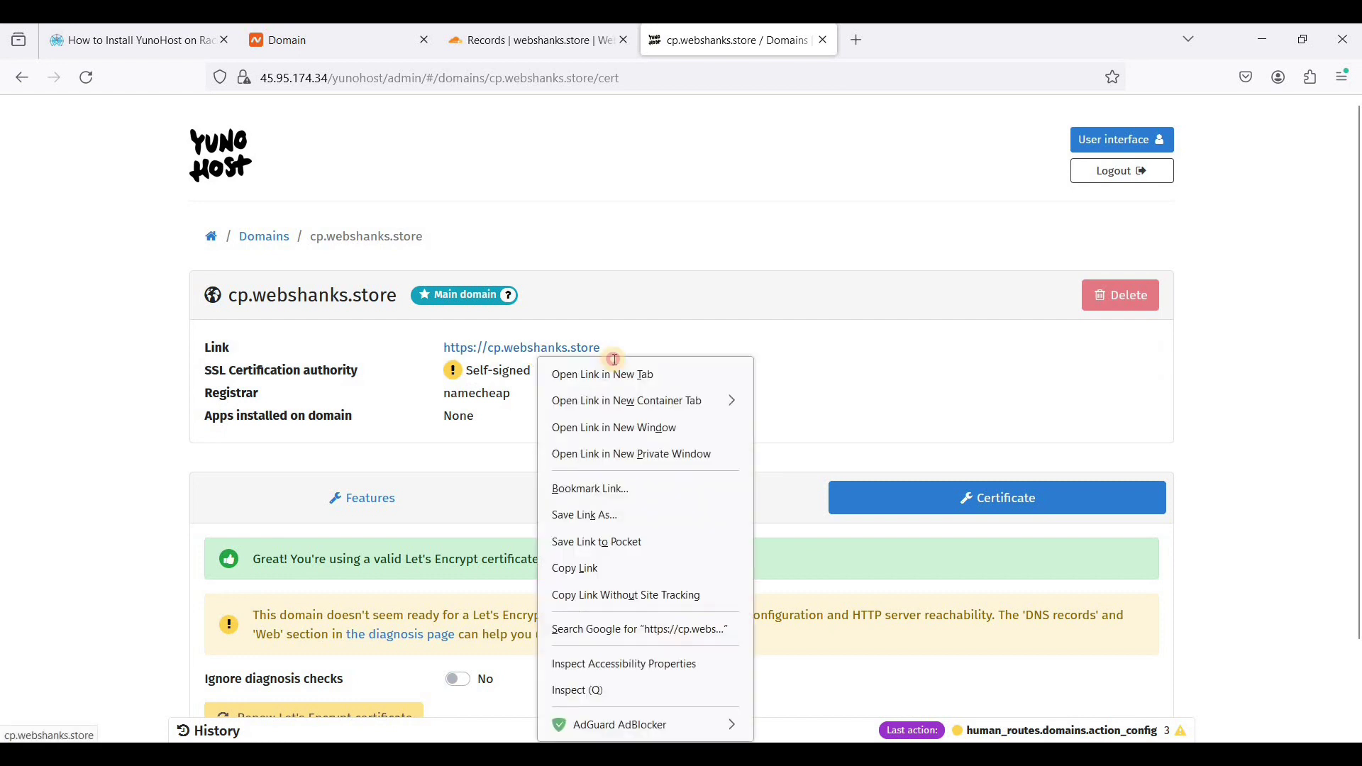
{"action": "left_click", "coordinate": [597, 373]}
{"action": "left_click", "coordinate": [900, 45]}
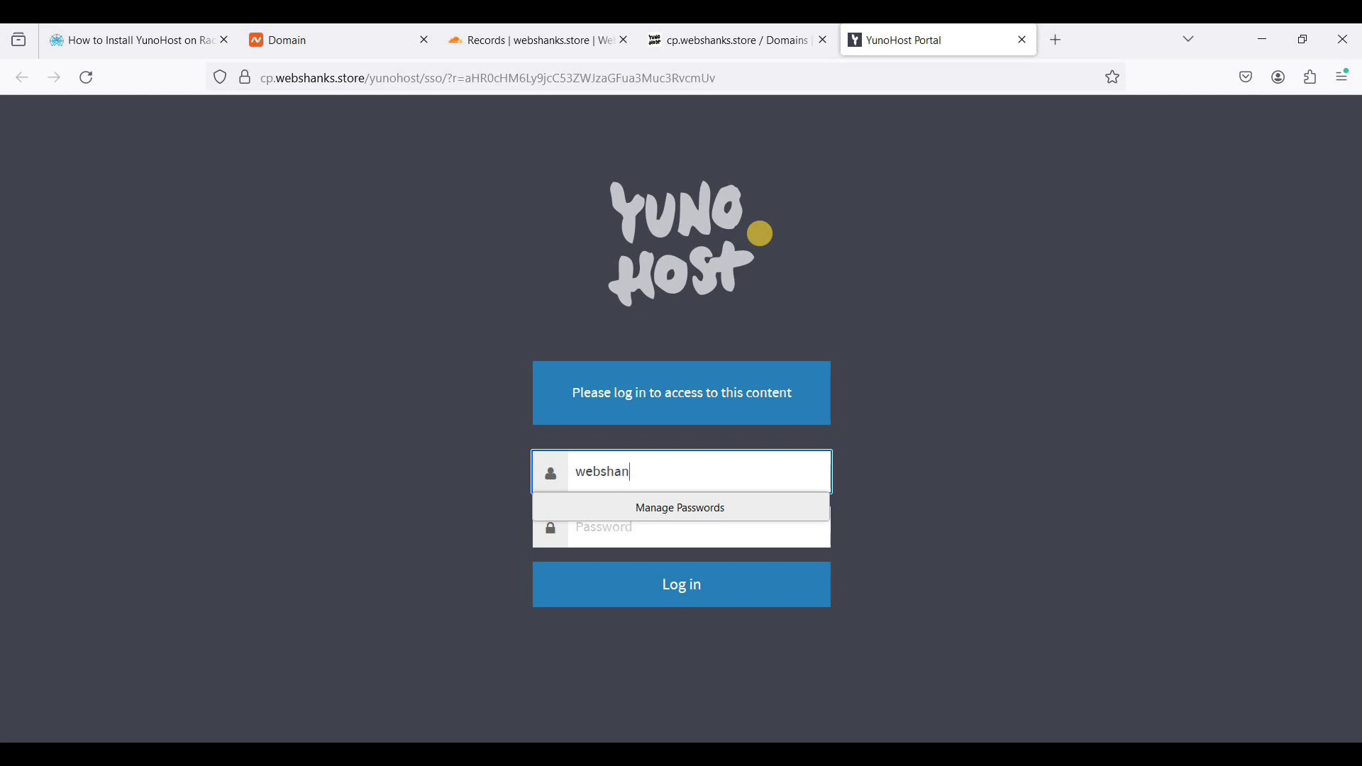
{"action": "key", "text": "Tab"}
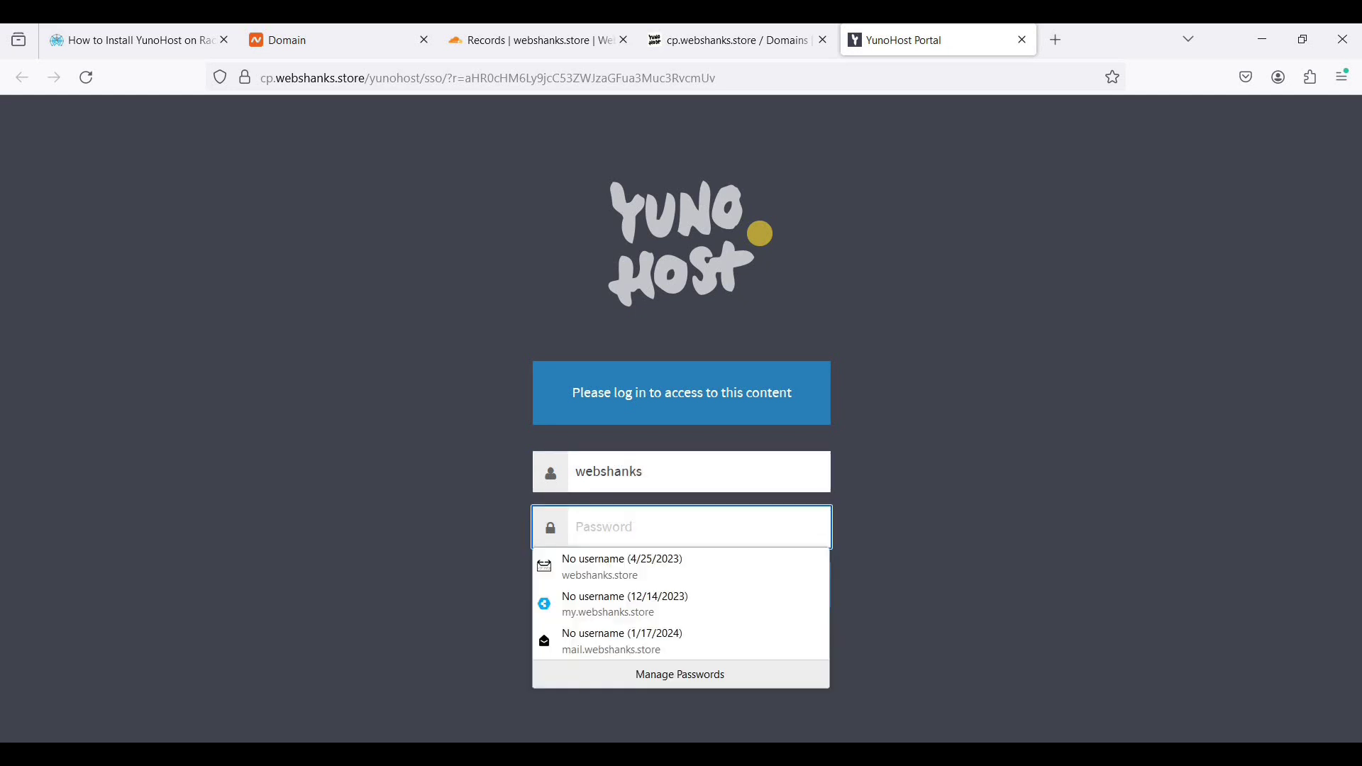
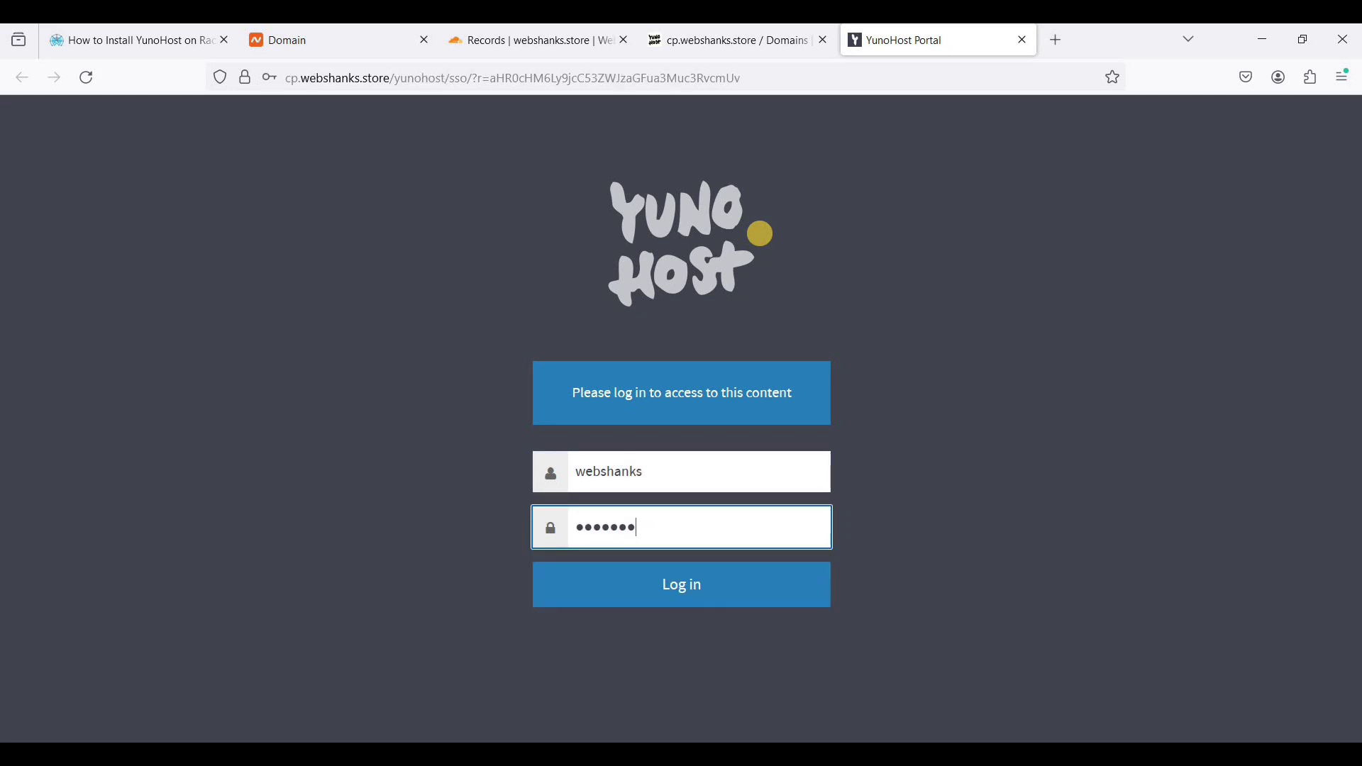
{"action": "key", "text": "Return"}
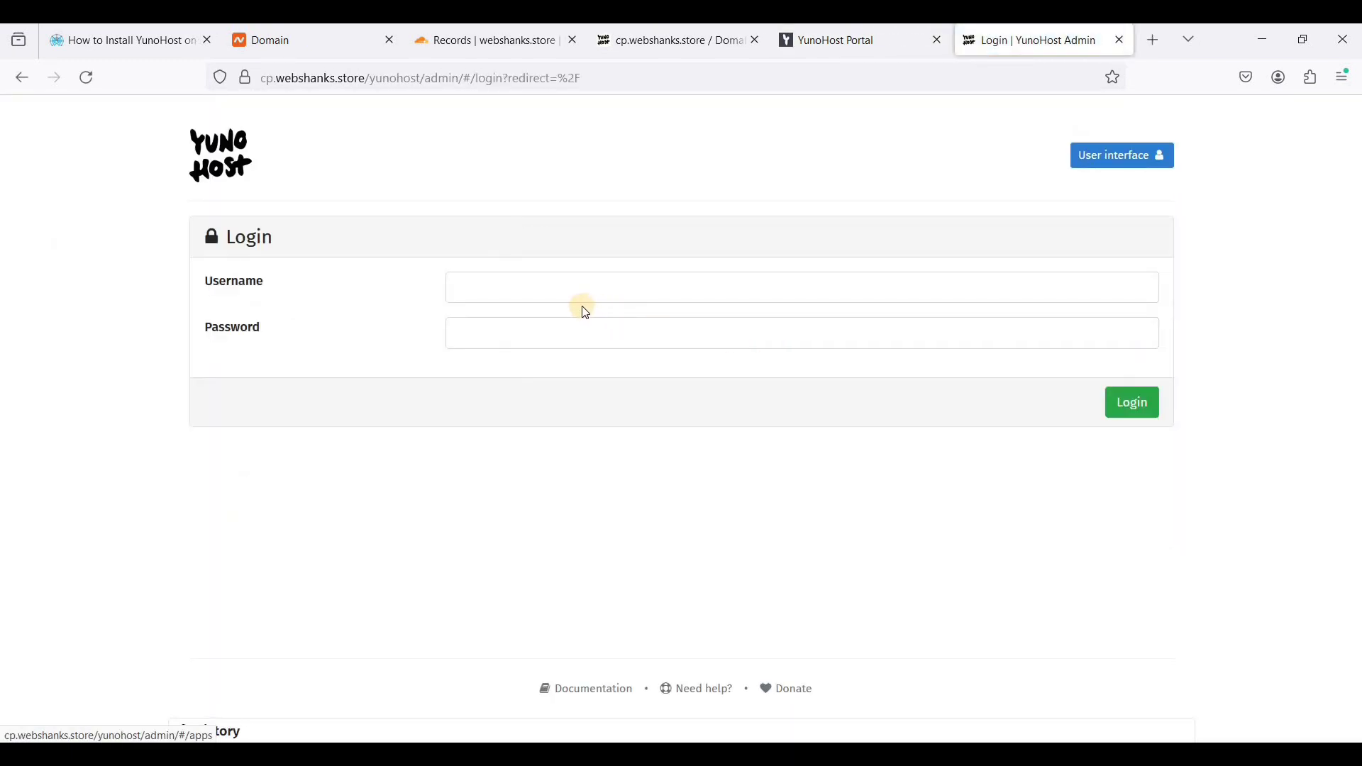
Step: Log in on the admin login page and decline saving the password
{"action": "left_click", "coordinate": [580, 302]}
{"action": "type", "text": "we"}
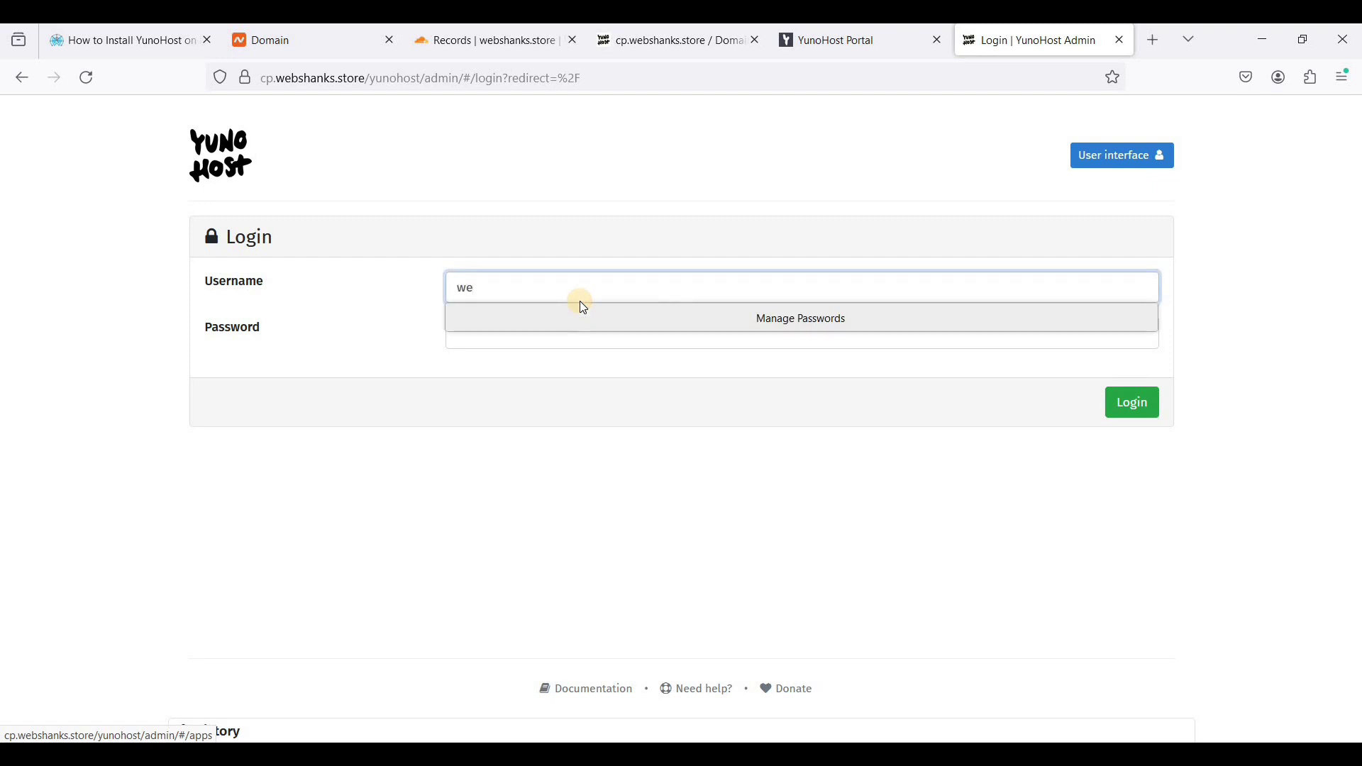
{"action": "type", "text": "bshanks"}
{"action": "key", "text": "Tab"}
{"action": "type", "text": "p"}
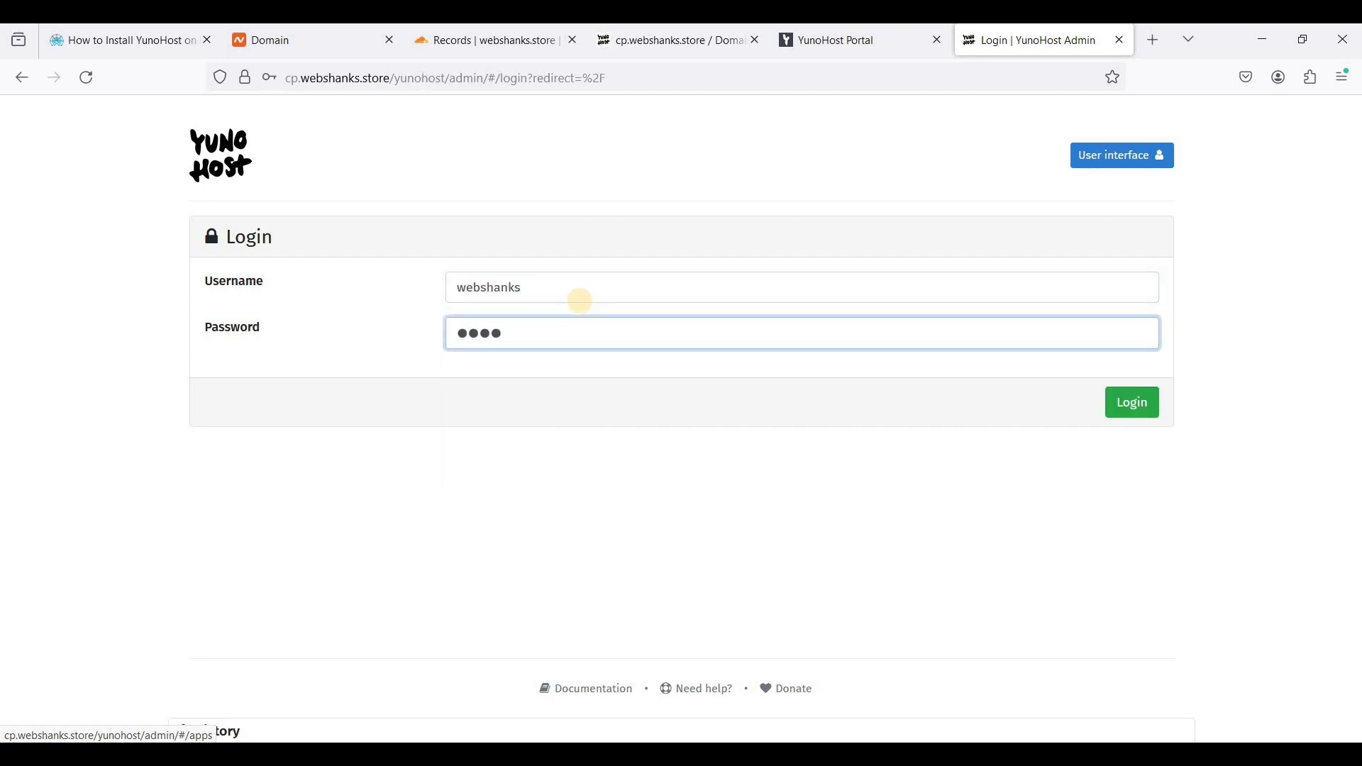
{"action": "key", "text": "Return"}
{"action": "left_click", "coordinate": [544, 301]}
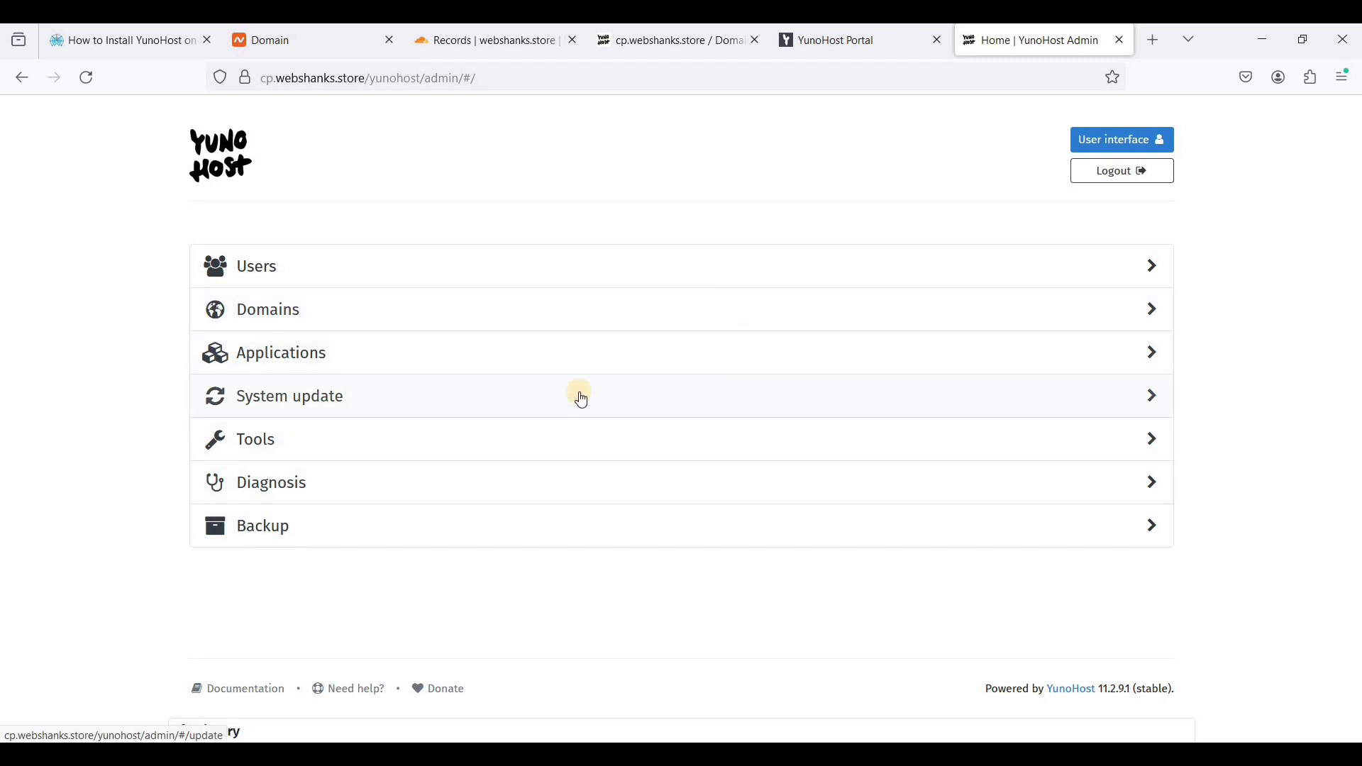
Step: Add webshanks.store from the Domain name autocomplete as a new owned domain
{"action": "left_click", "coordinate": [299, 312]}
{"action": "left_click", "coordinate": [299, 312]}
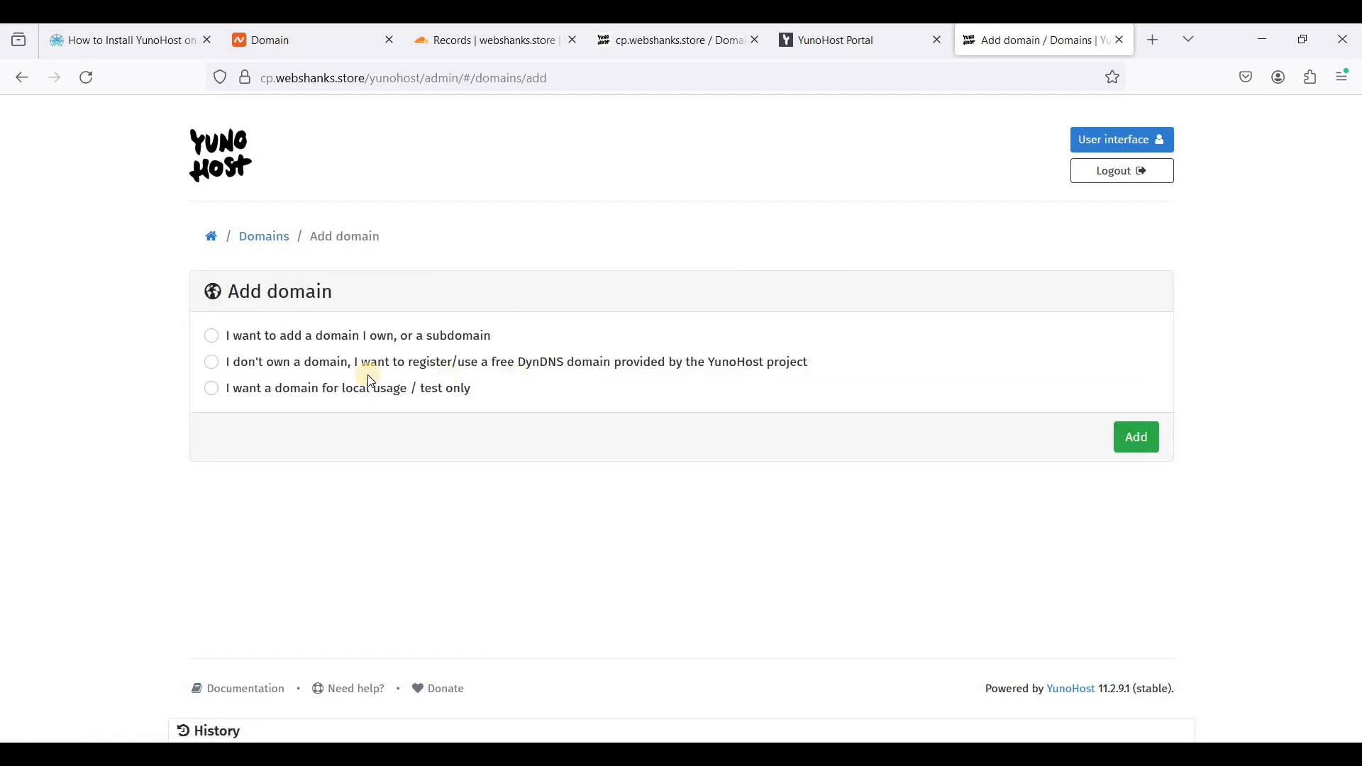
{"action": "left_click", "coordinate": [210, 337]}
{"action": "left_click", "coordinate": [477, 454]}
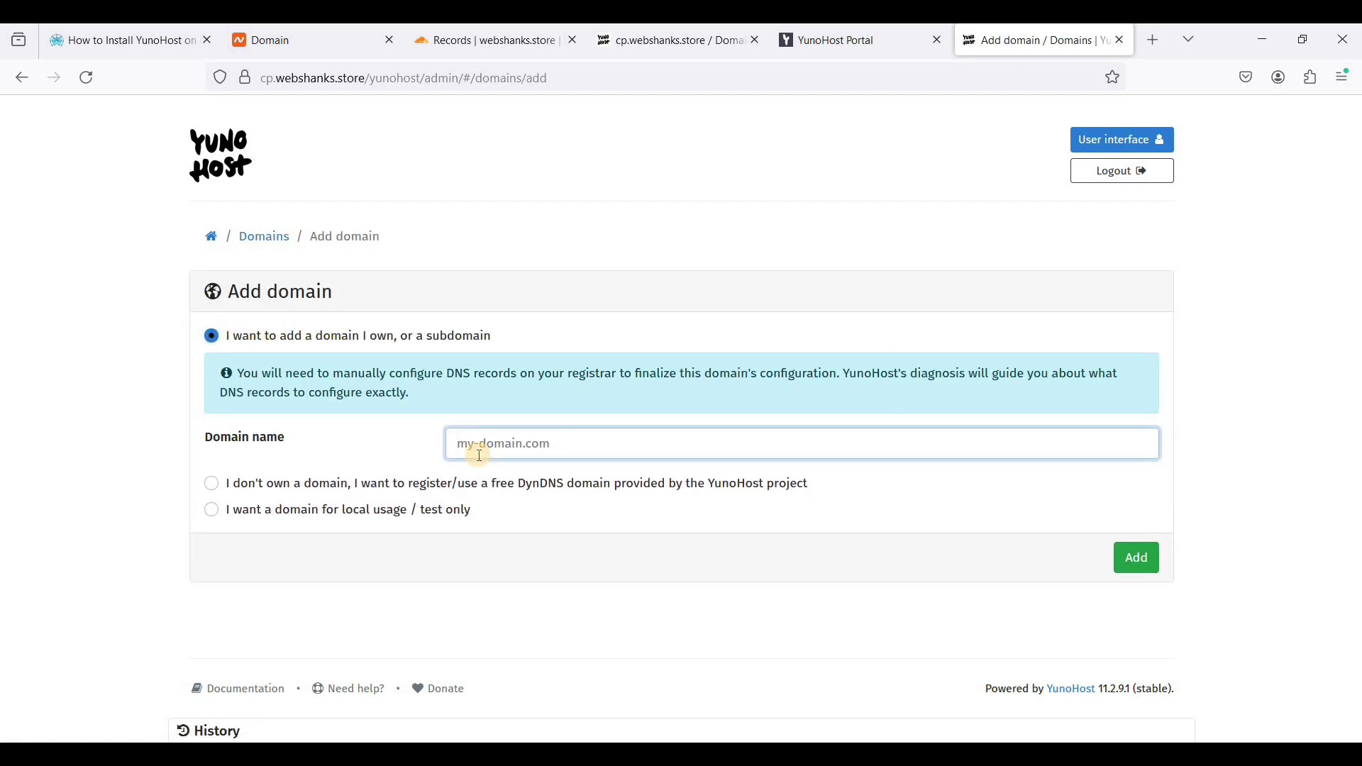
{"action": "type", "text": "webshan"}
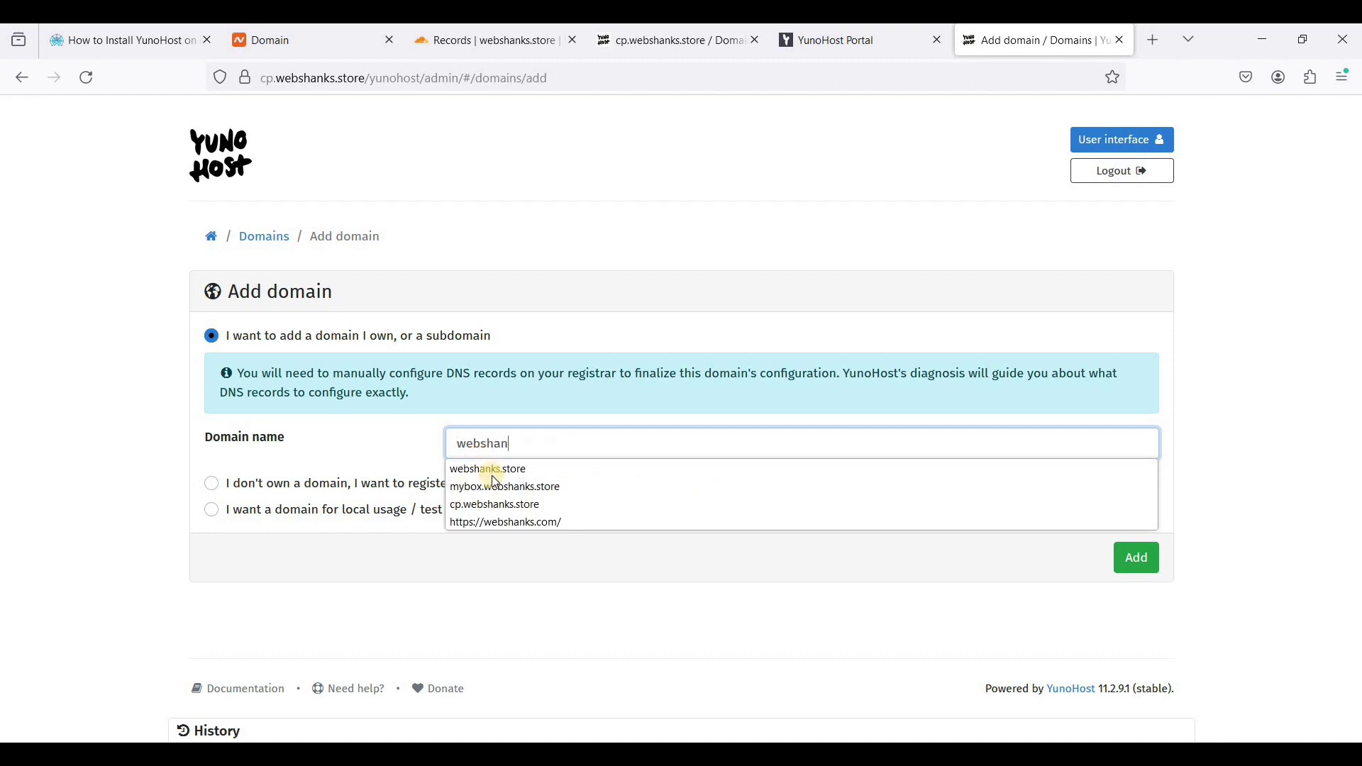
{"action": "left_click", "coordinate": [491, 475]}
{"action": "left_click", "coordinate": [1144, 566]}
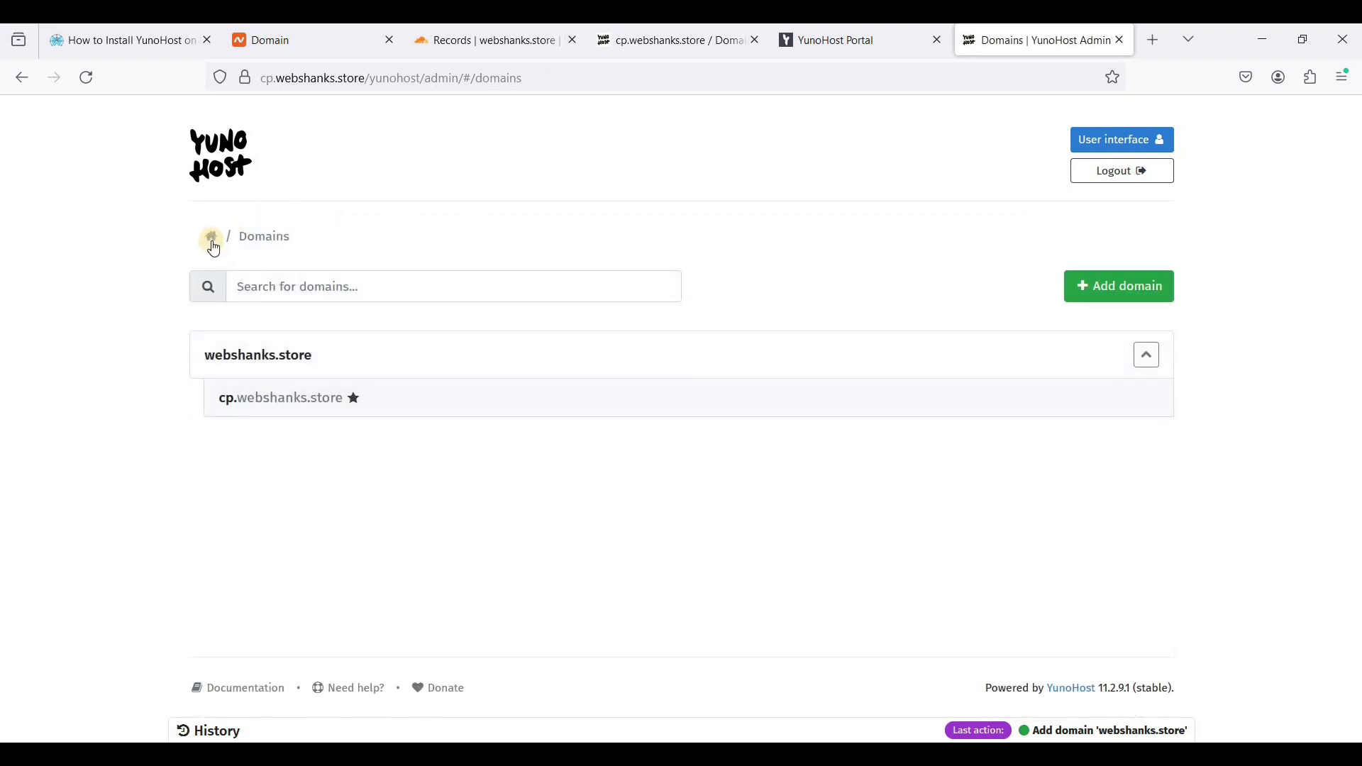
Step: Search the Applications install catalog for 'wordp' and open the WordPress card
{"action": "left_click", "coordinate": [212, 238]}
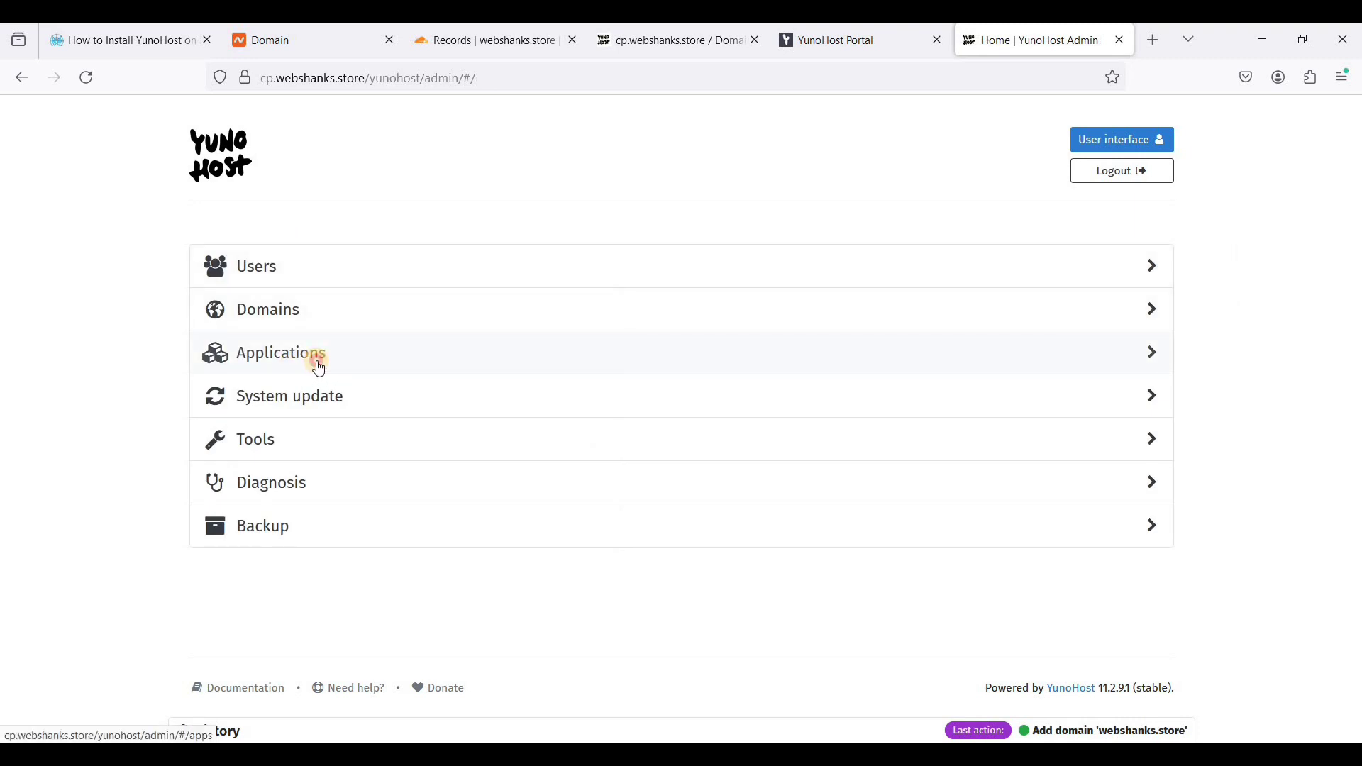
{"action": "left_click", "coordinate": [318, 365]}
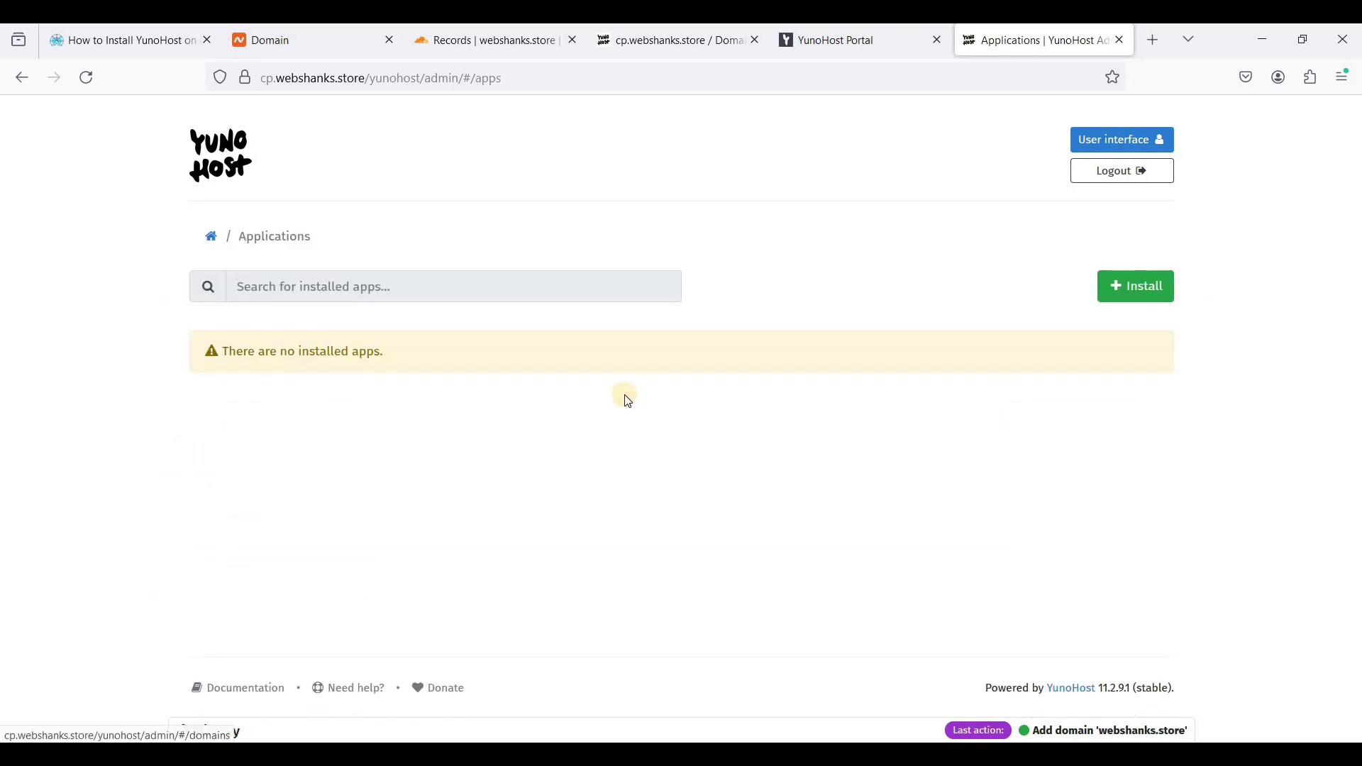
{"action": "left_click", "coordinate": [1132, 287]}
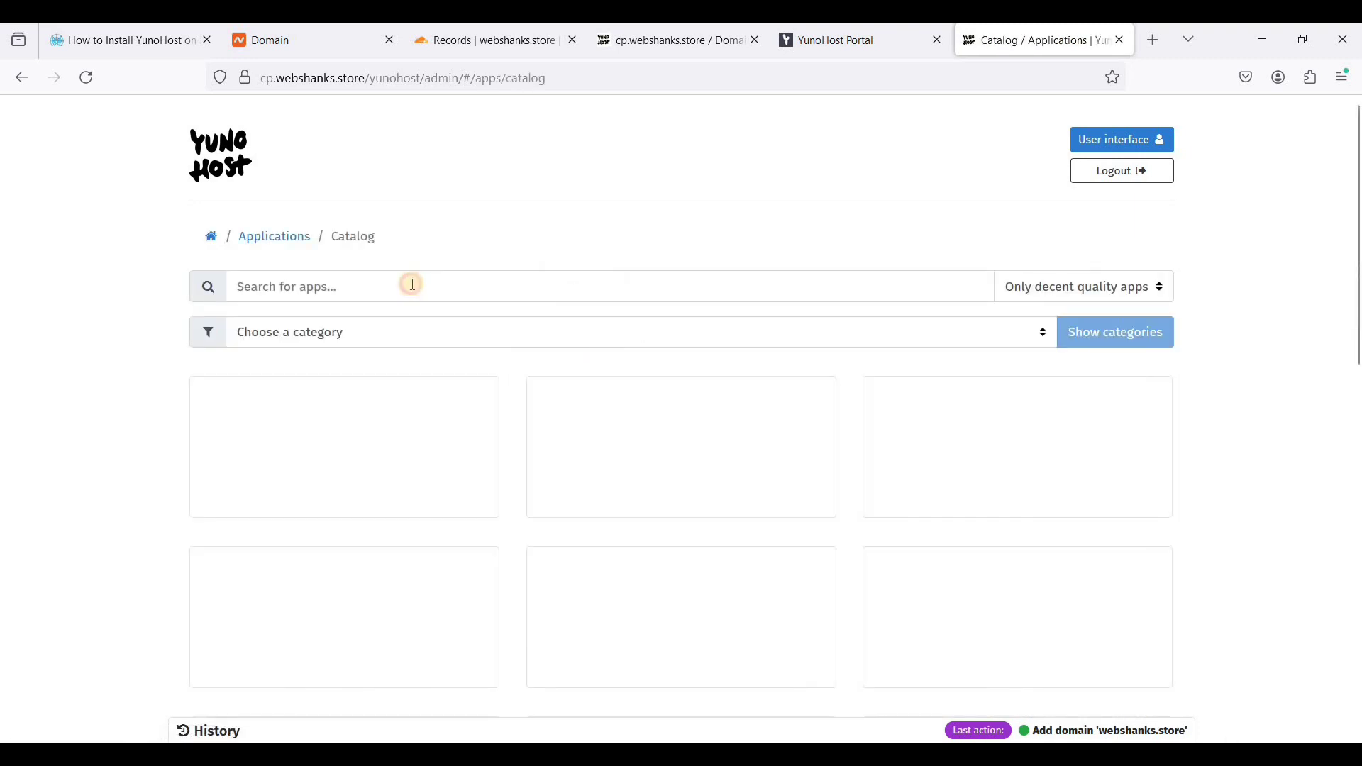
{"action": "type", "text": "wor"}
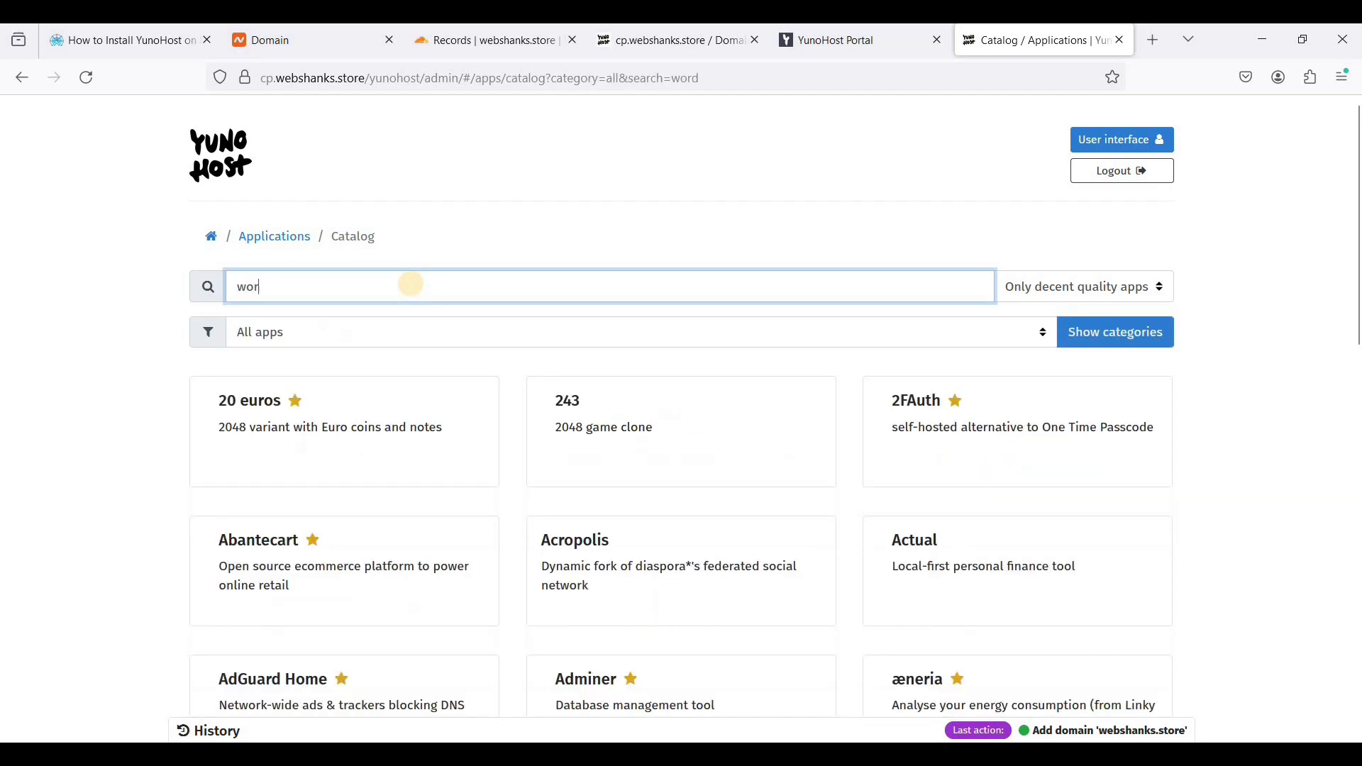
{"action": "type", "text": "d"}
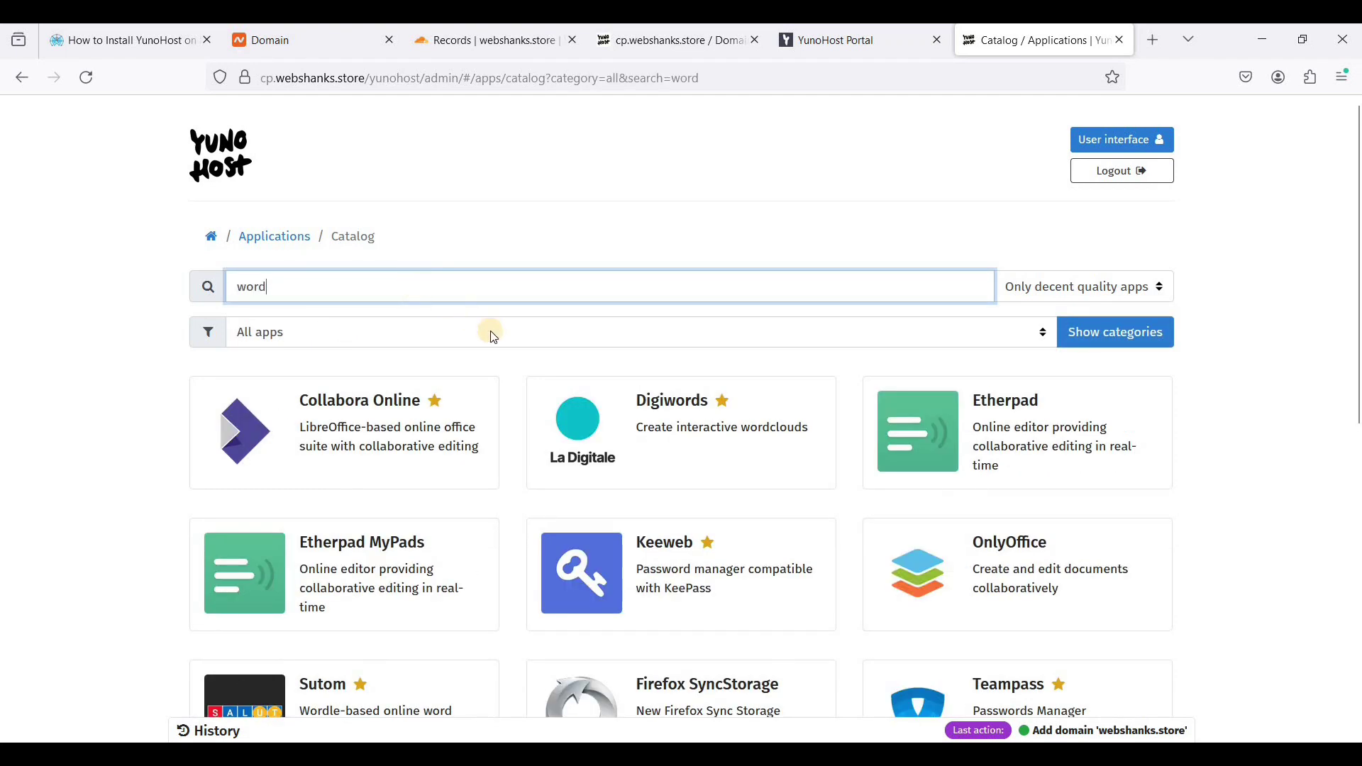
{"action": "type", "text": "p"}
{"action": "left_click", "coordinate": [317, 444]}
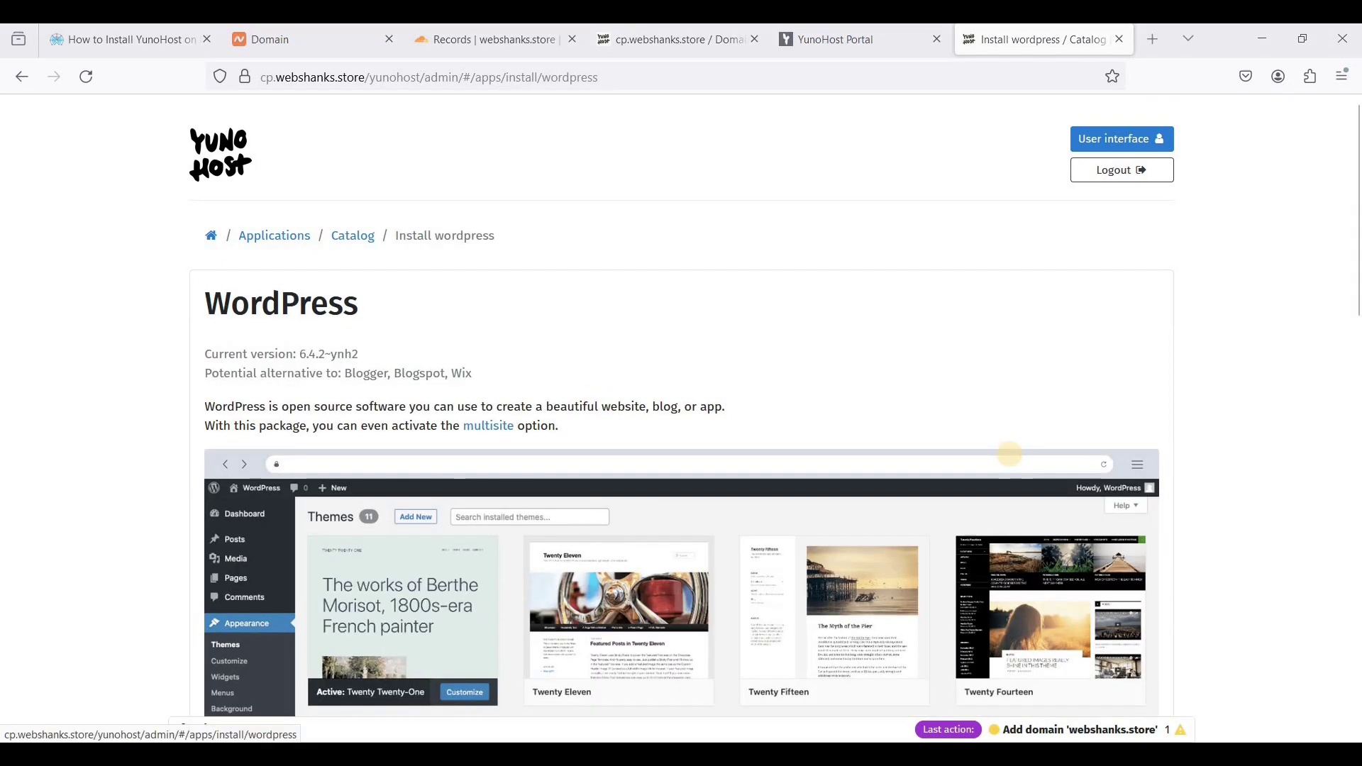
{"action": "scroll", "coordinate": [968, 434], "scroll_direction": "down", "scroll_amount": 4}
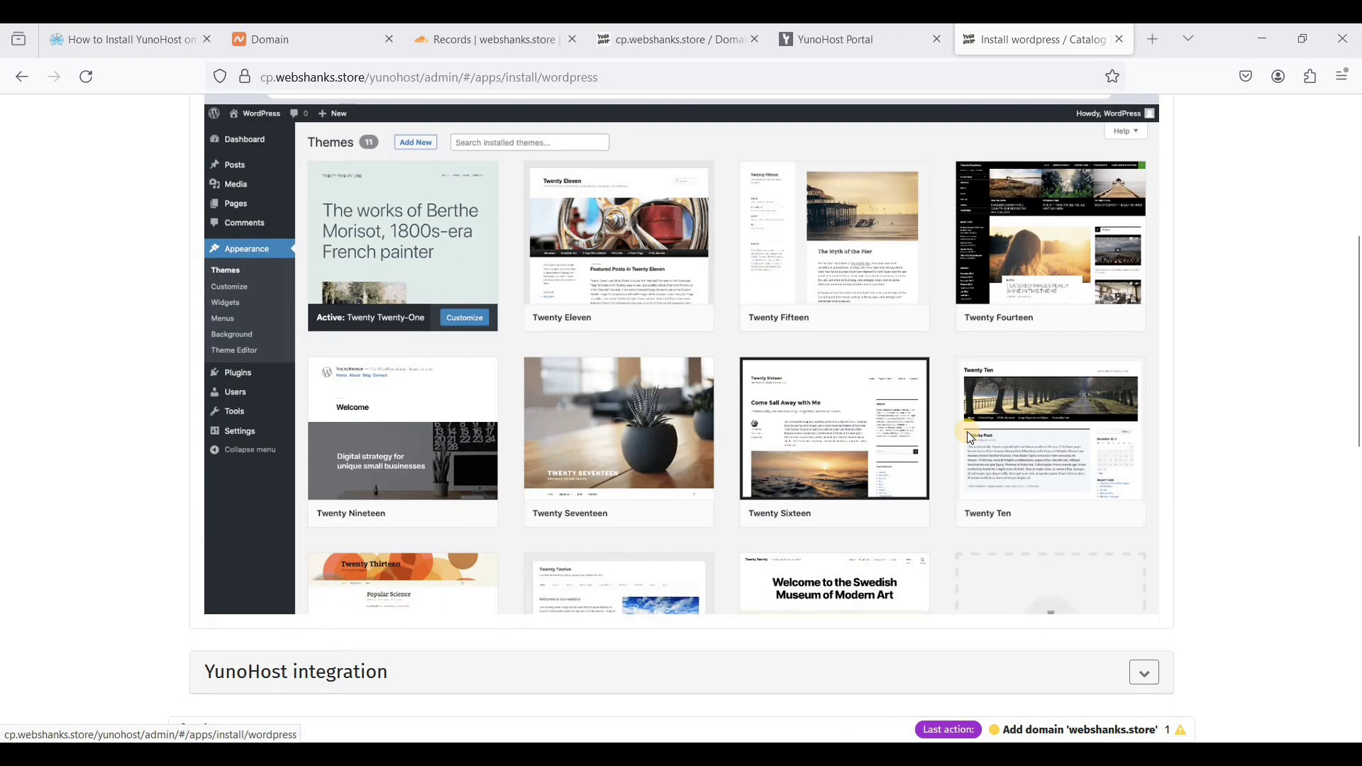
{"action": "scroll", "coordinate": [966, 431], "scroll_direction": "down", "scroll_amount": 3}
{"action": "scroll", "coordinate": [643, 551], "scroll_direction": "down", "scroll_amount": 2}
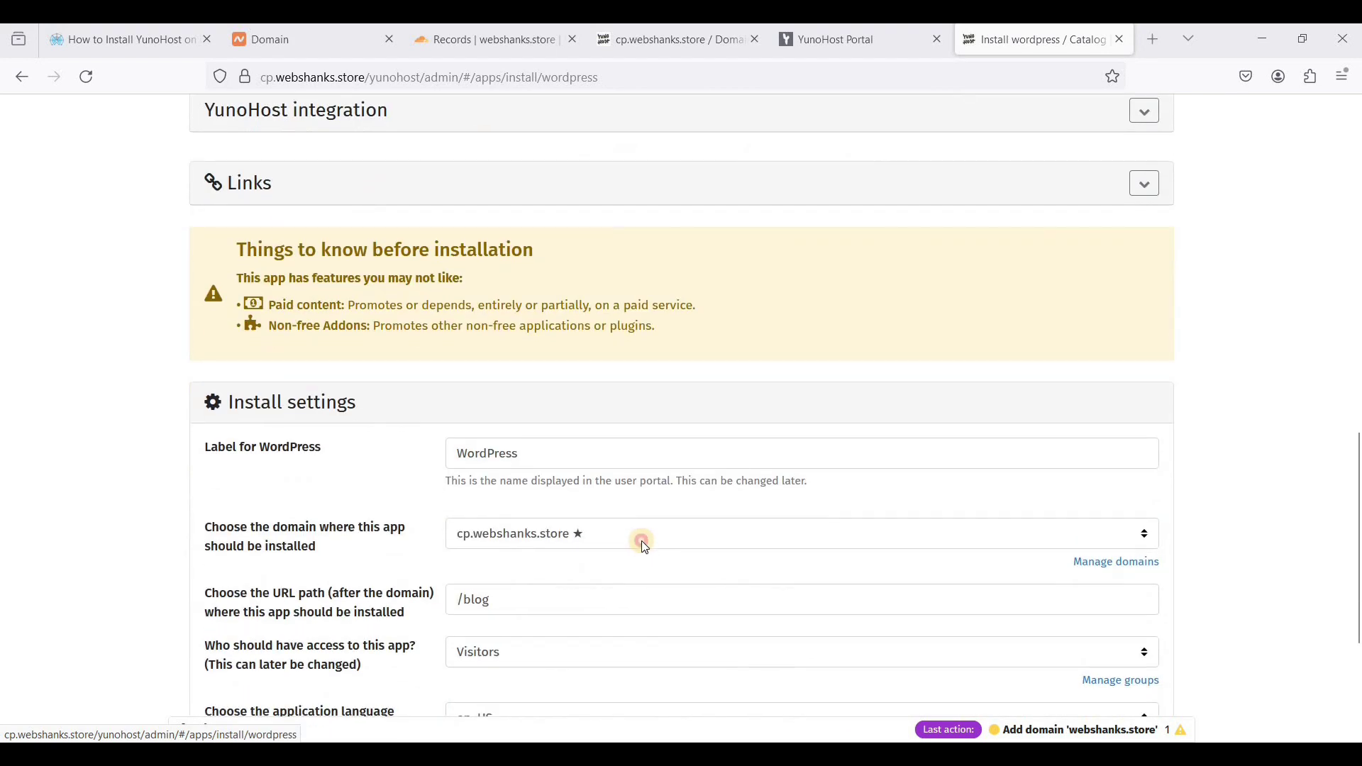
Step: Choose webshanks.store as the domain and clear 'blog' so the path is root
{"action": "left_click", "coordinate": [641, 540]}
{"action": "left_click", "coordinate": [654, 528]}
{"action": "key", "text": "Down"}
{"action": "scroll", "coordinate": [671, 538], "scroll_direction": "down", "scroll_amount": 2}
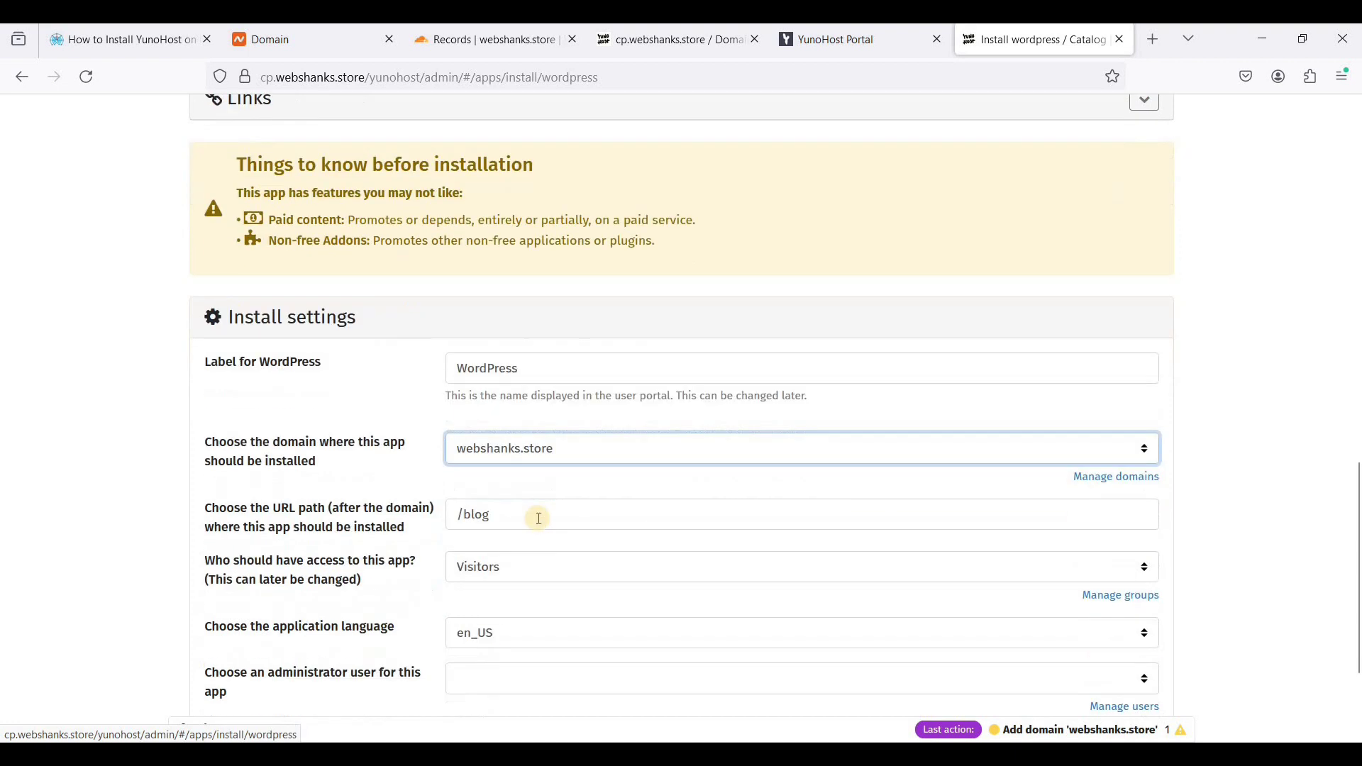
{"action": "double_click", "coordinate": [541, 511]}
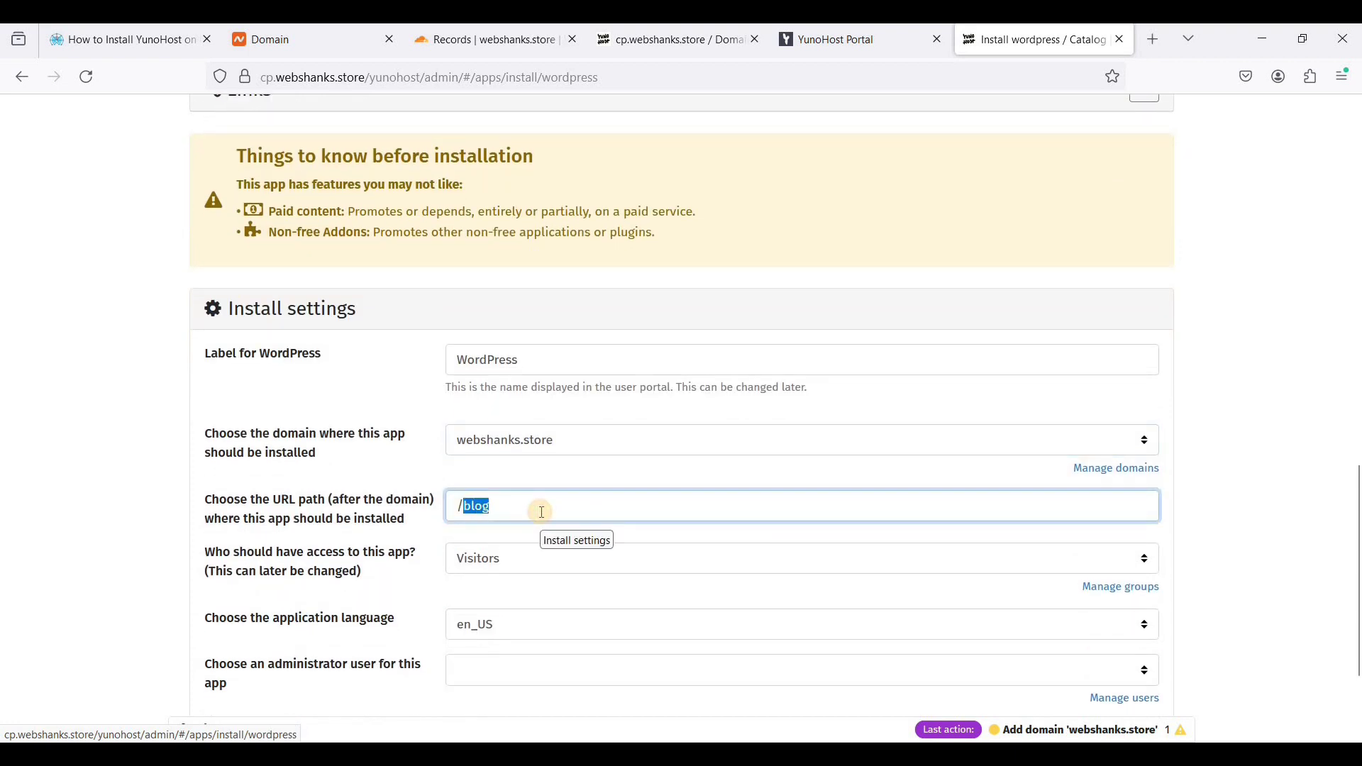
{"action": "key", "text": "BackSpace"}
Step: Keep Visitors access, make the existing user administrator, and confirm the installation
{"action": "left_click", "coordinate": [522, 554]}
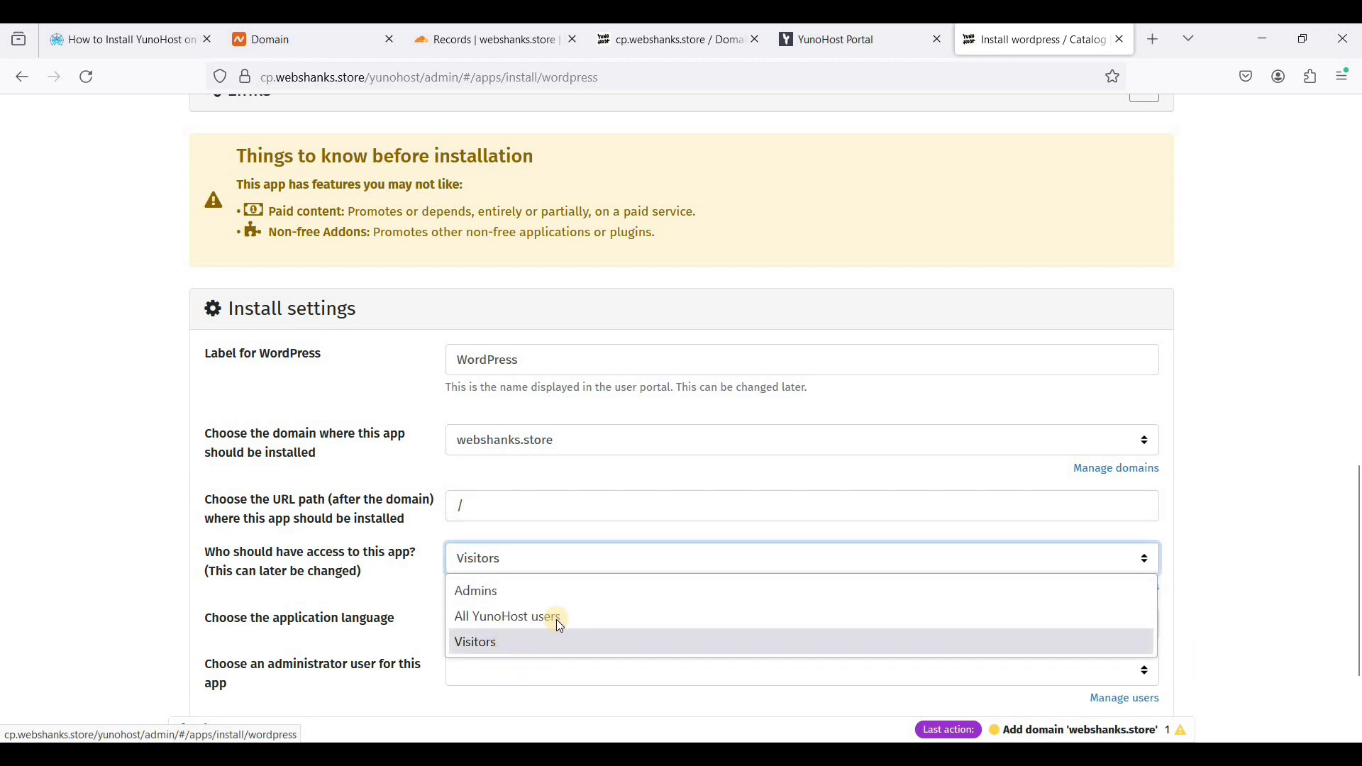
{"action": "key", "text": "Escape"}
{"action": "scroll", "coordinate": [458, 598], "scroll_direction": "down", "scroll_amount": 2}
{"action": "left_click", "coordinate": [469, 589]}
{"action": "left_click", "coordinate": [581, 607]}
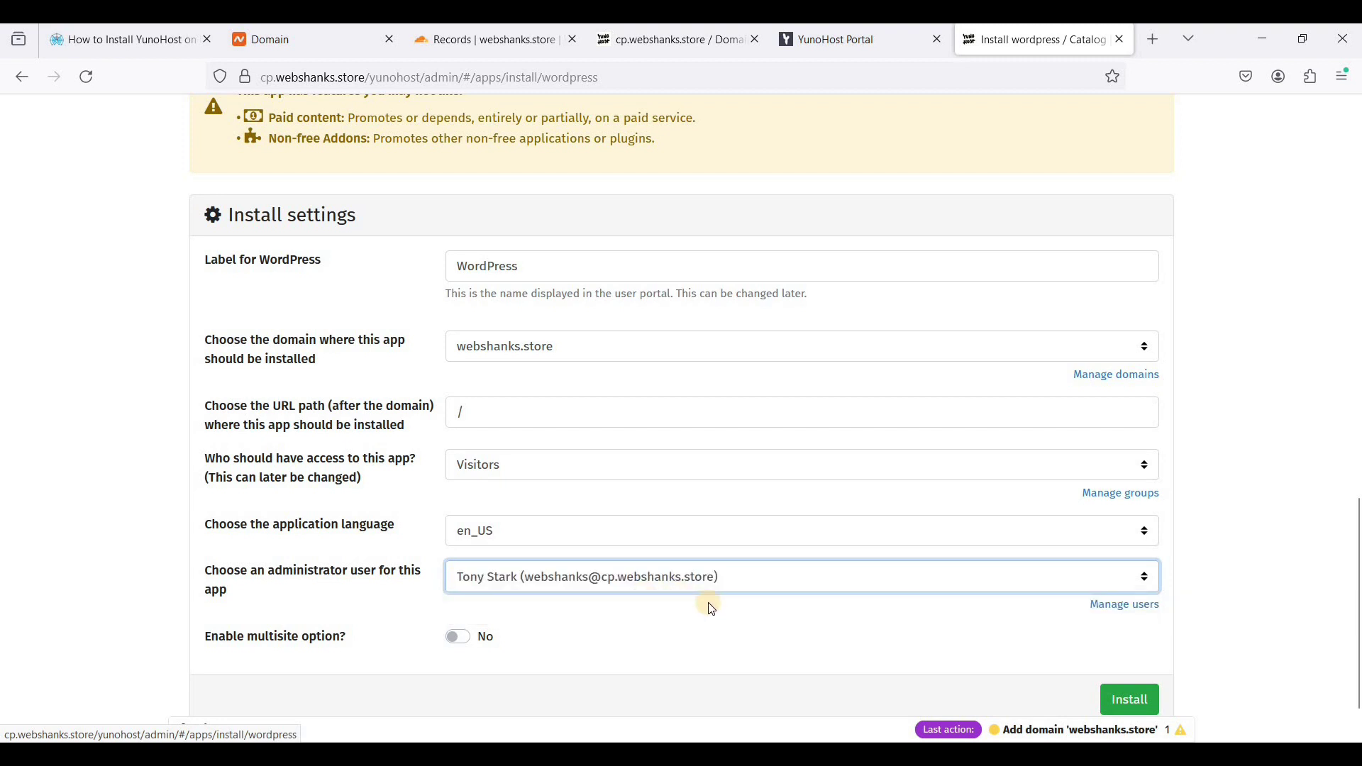
{"action": "left_click", "coordinate": [1134, 703]}
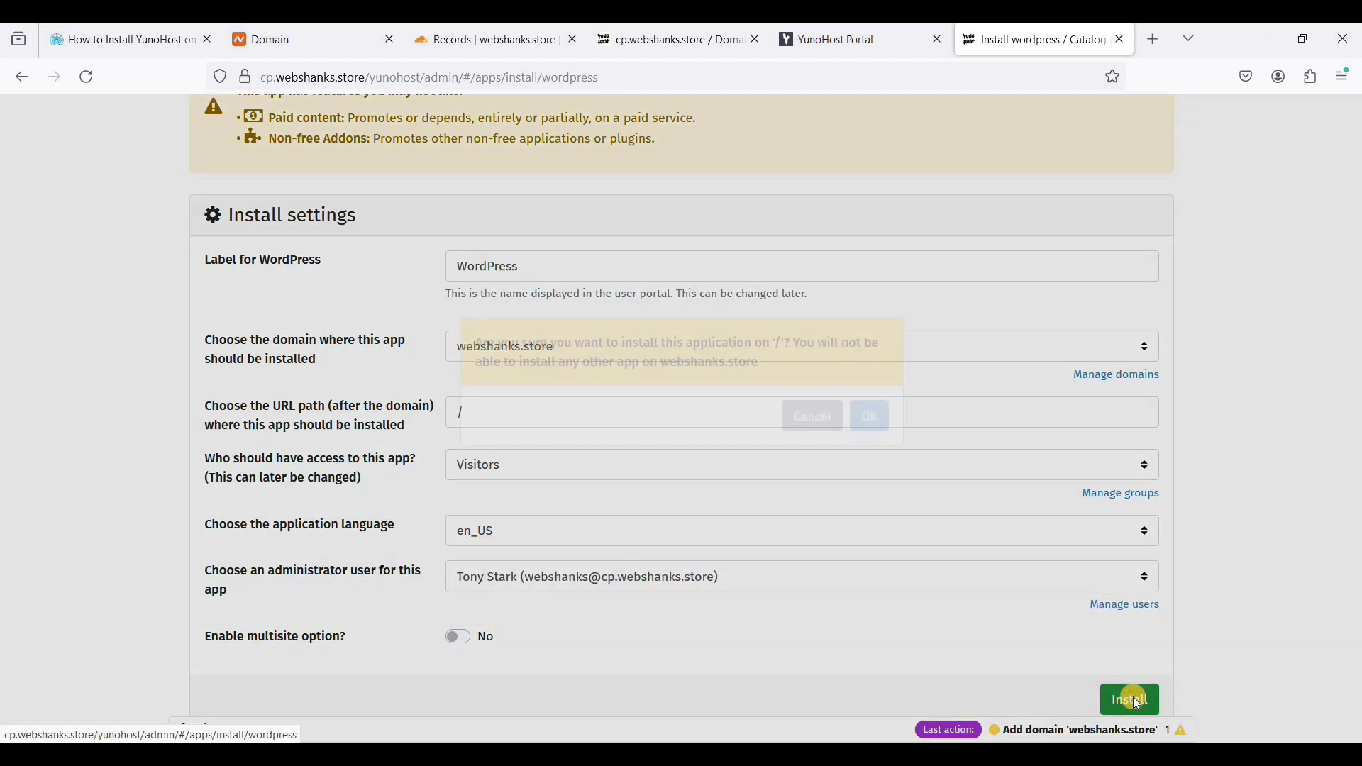
{"action": "left_click", "coordinate": [872, 457]}
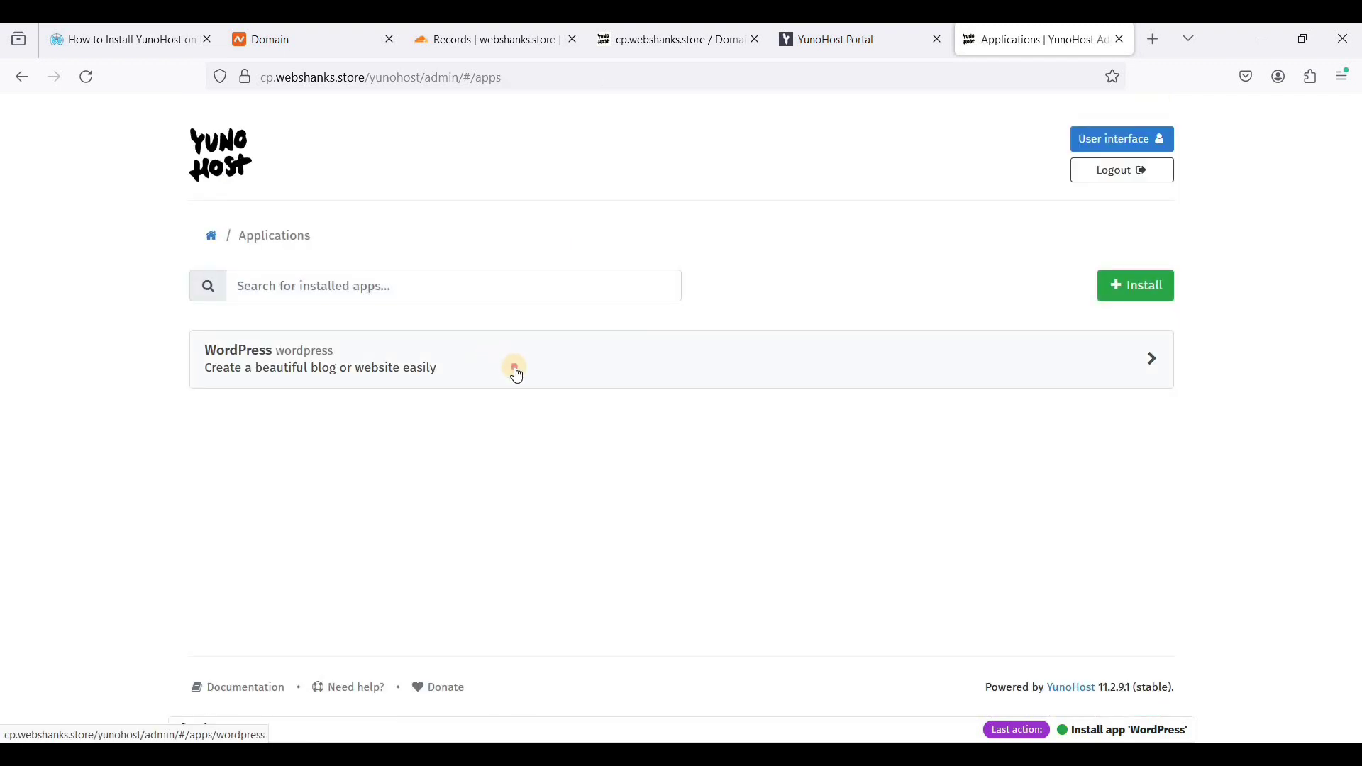
Step: Launch the WordPress site from its app details using 'Open this app'
{"action": "left_click", "coordinate": [514, 371]}
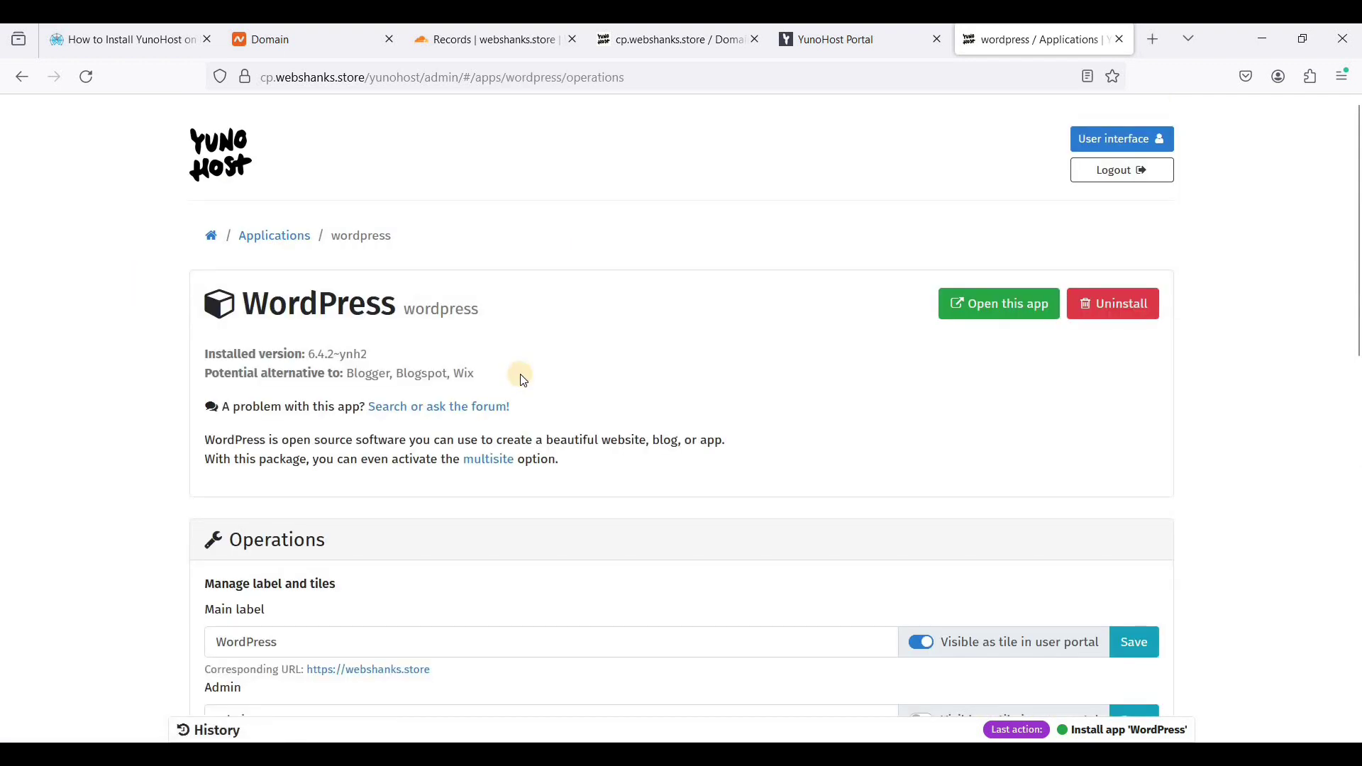
{"action": "scroll", "coordinate": [535, 386], "scroll_direction": "down", "scroll_amount": 2}
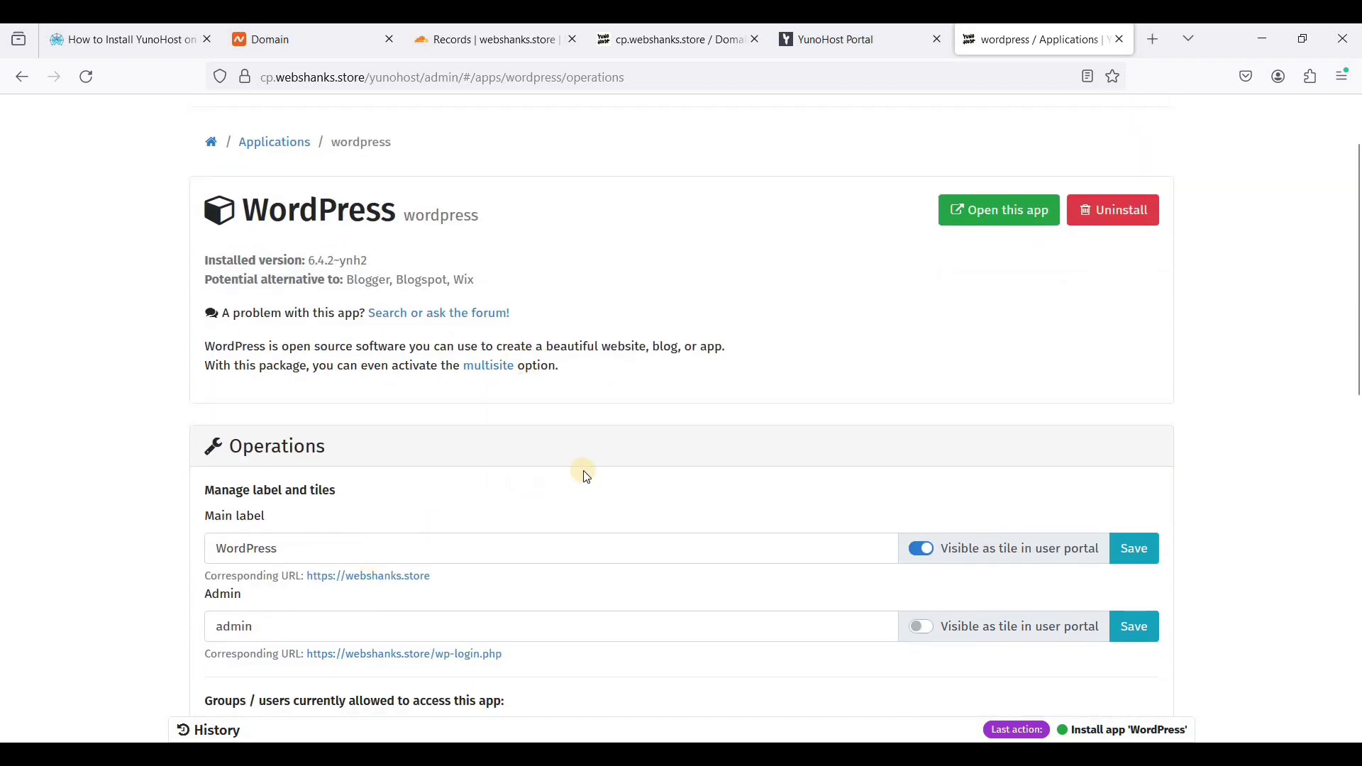
{"action": "left_click", "coordinate": [1013, 219]}
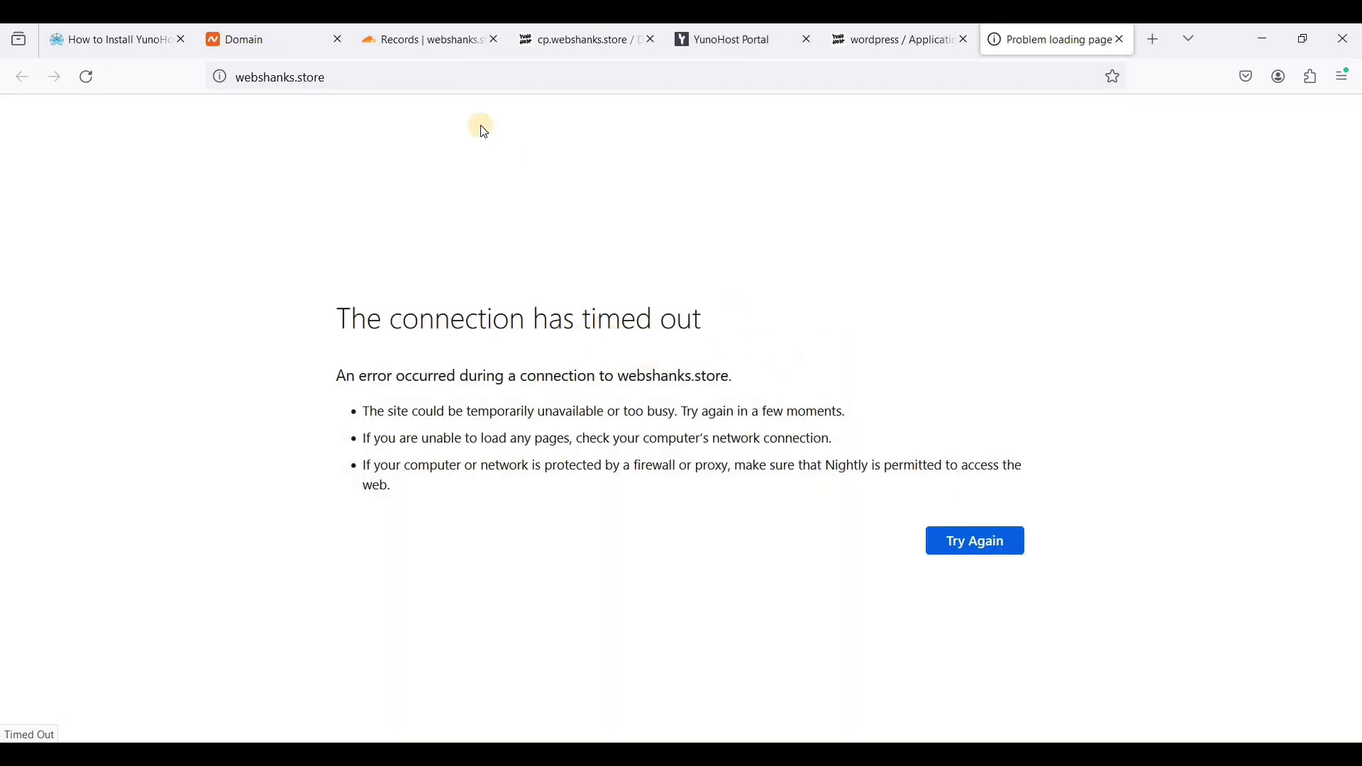
Step: Switch the Cloudflare webshanks.store A record to DNS only, save, and retry the site
{"action": "left_click", "coordinate": [449, 45]}
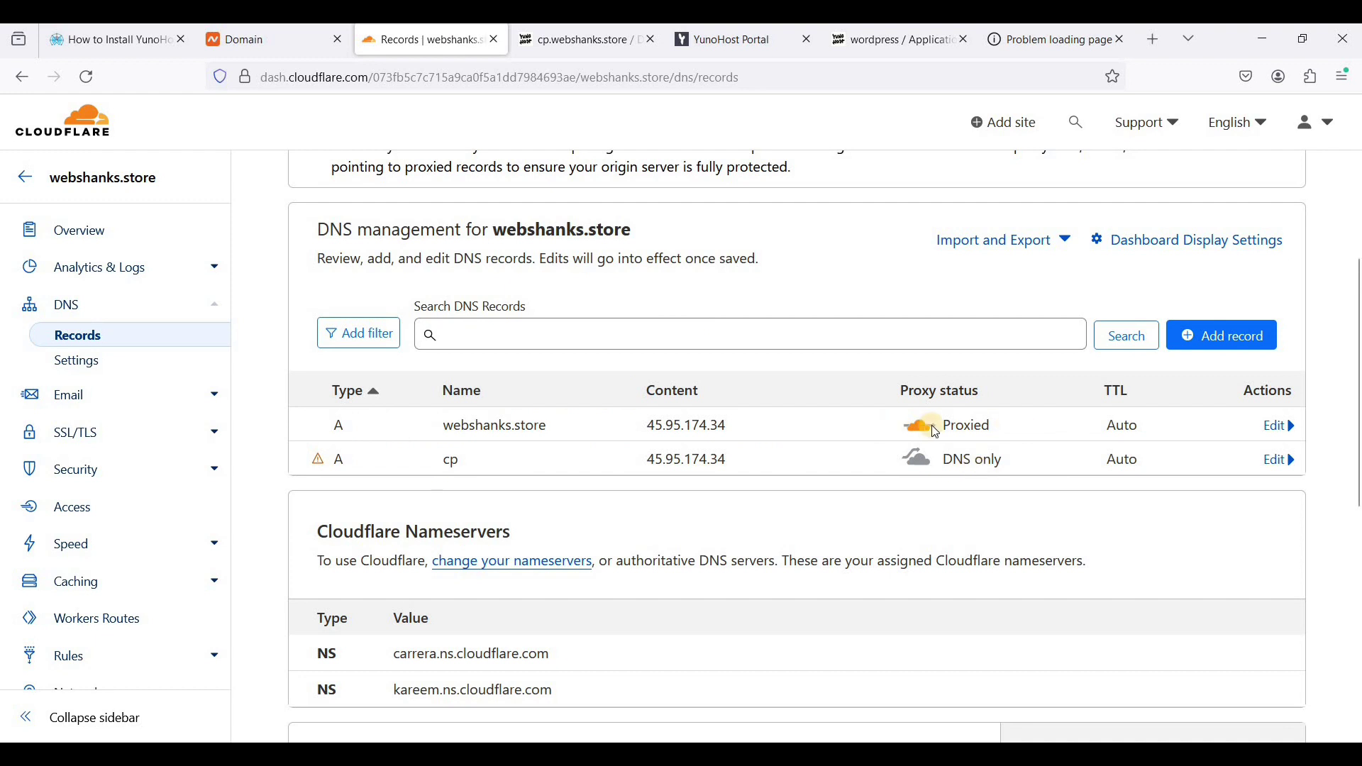
{"action": "left_click", "coordinate": [1274, 427]}
{"action": "left_click", "coordinate": [941, 484]}
{"action": "left_click", "coordinate": [1257, 728]}
{"action": "left_click", "coordinate": [1044, 44]}
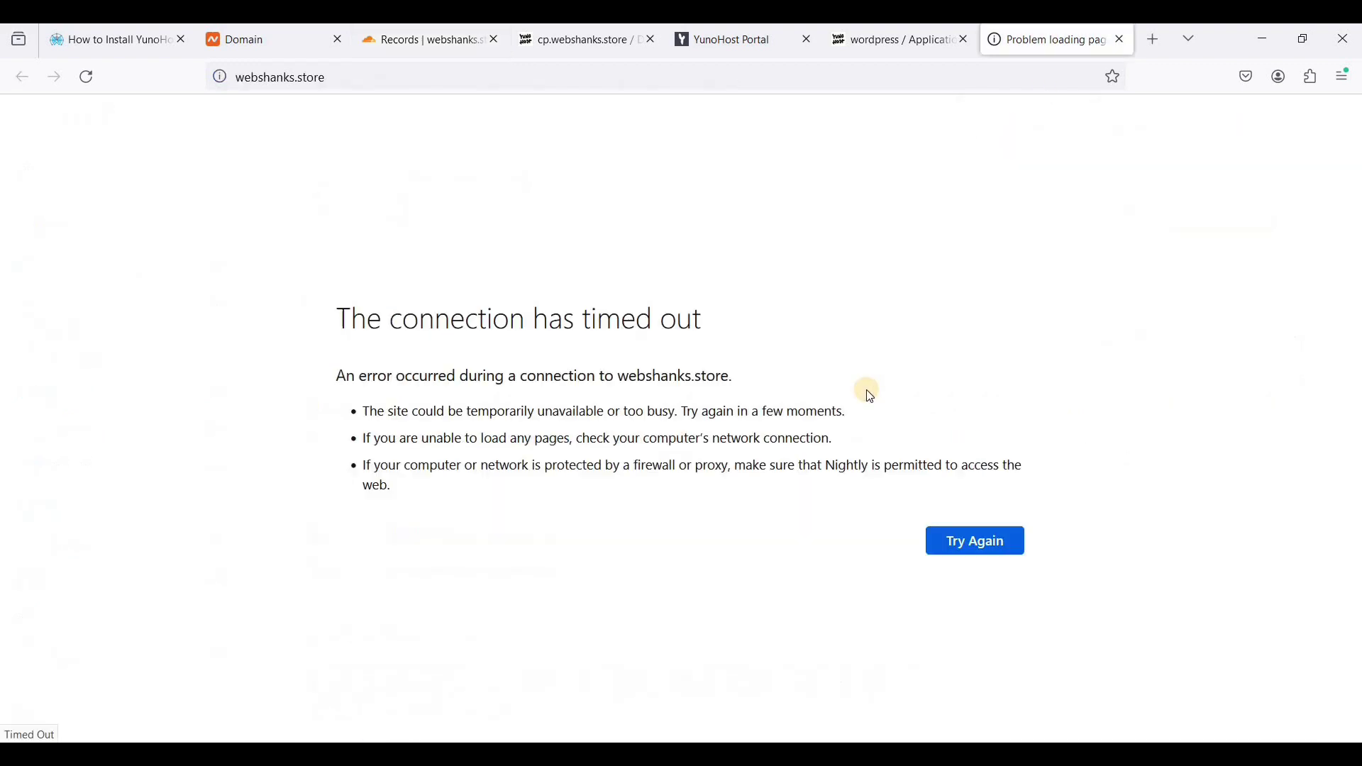
{"action": "left_click", "coordinate": [982, 552]}
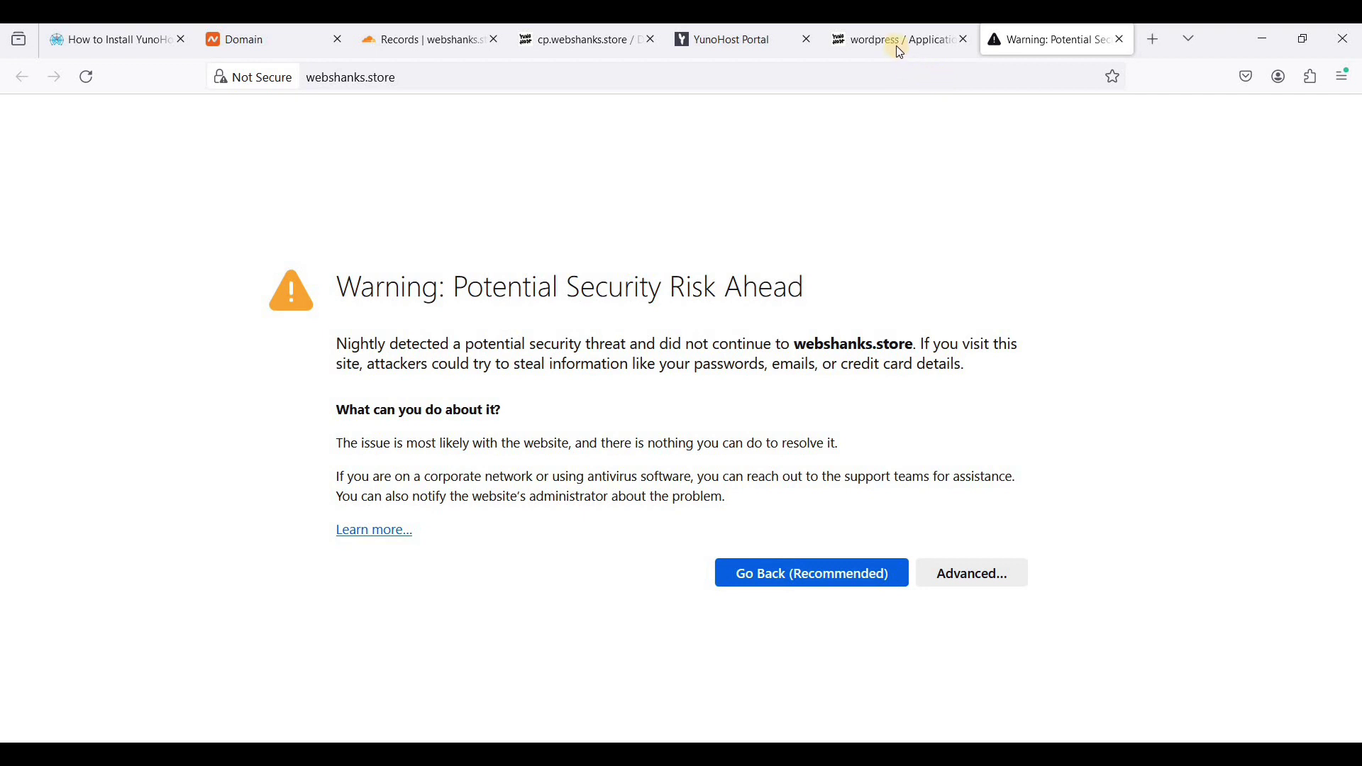
Step: Install a Let's Encrypt certificate on webshanks.store's Certificate tab with diagnosis checks ignored
{"action": "left_click", "coordinate": [895, 43]}
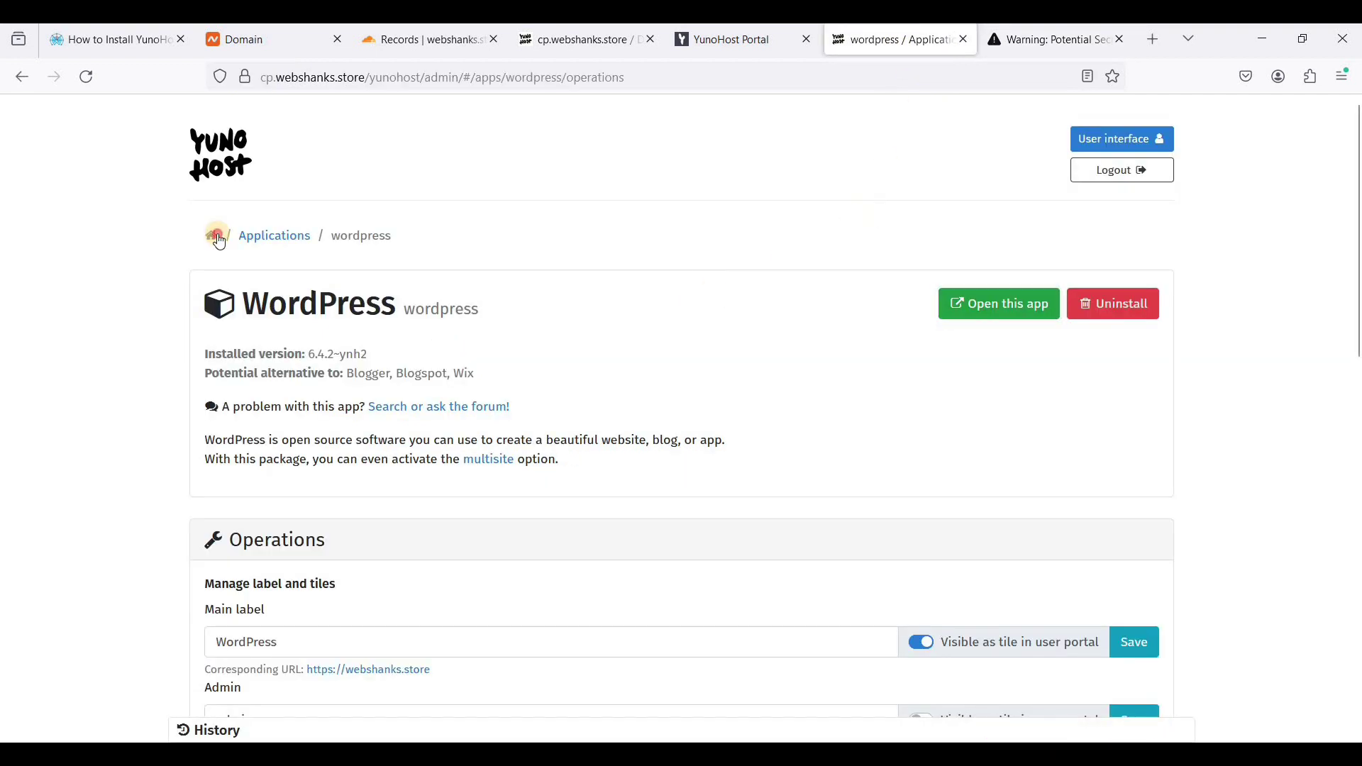
{"action": "left_click", "coordinate": [210, 236]}
{"action": "left_click", "coordinate": [299, 310]}
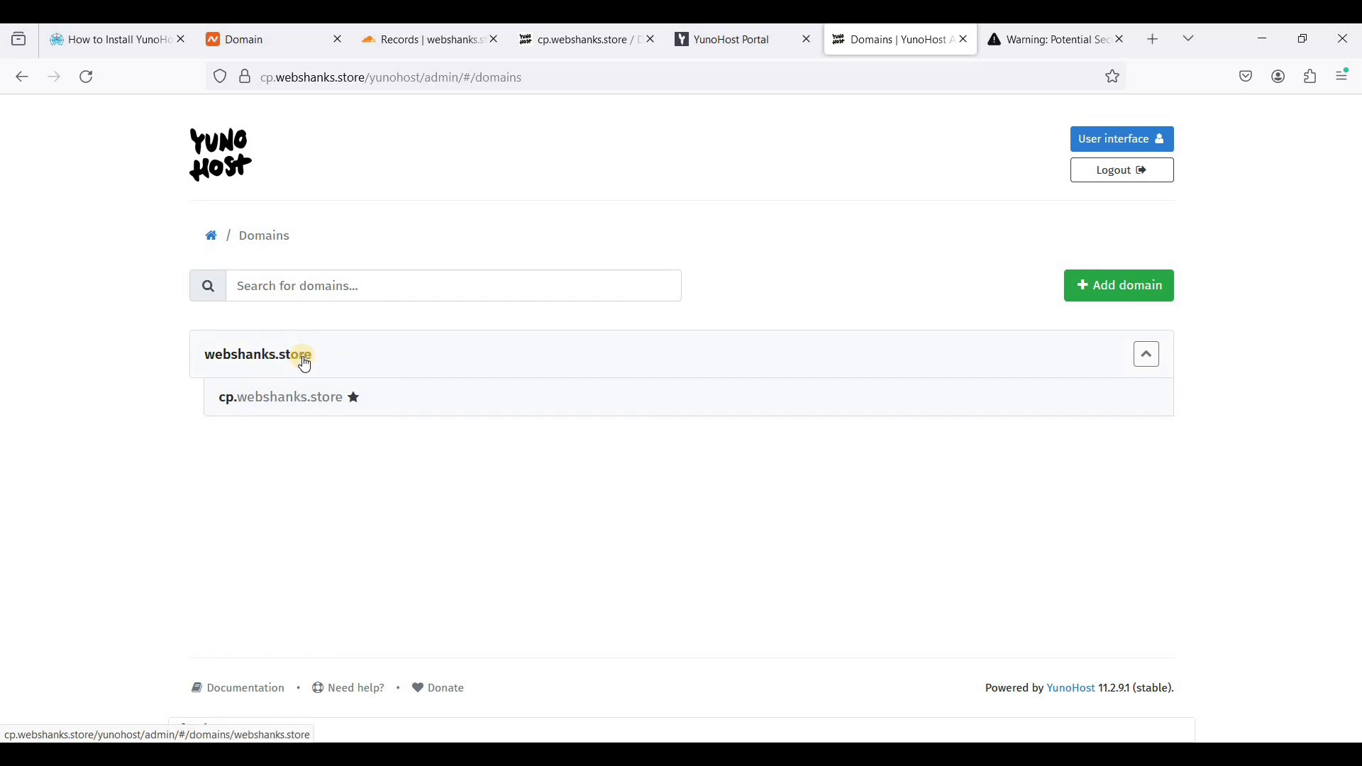
{"action": "left_click", "coordinate": [796, 371]}
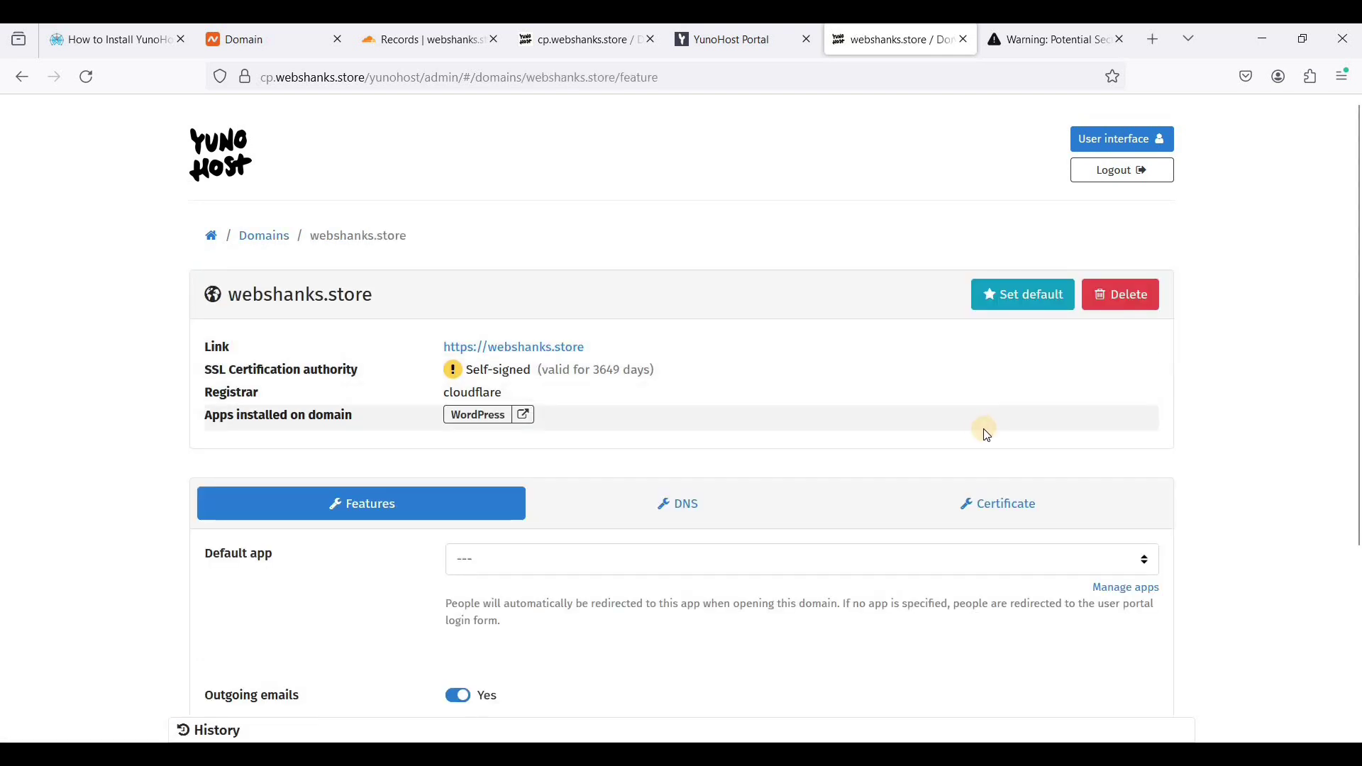
{"action": "left_click", "coordinate": [1010, 517]}
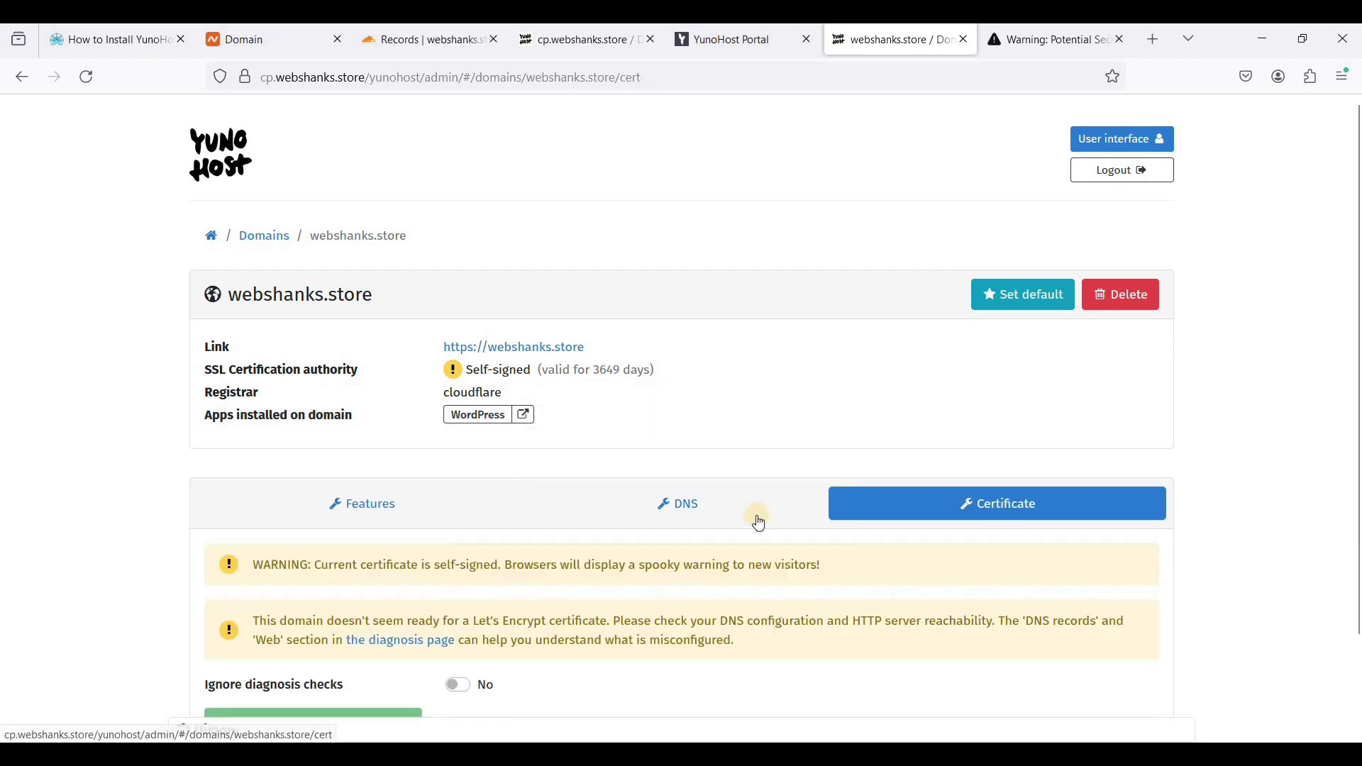
{"action": "scroll", "coordinate": [479, 542], "scroll_direction": "down", "scroll_amount": 2}
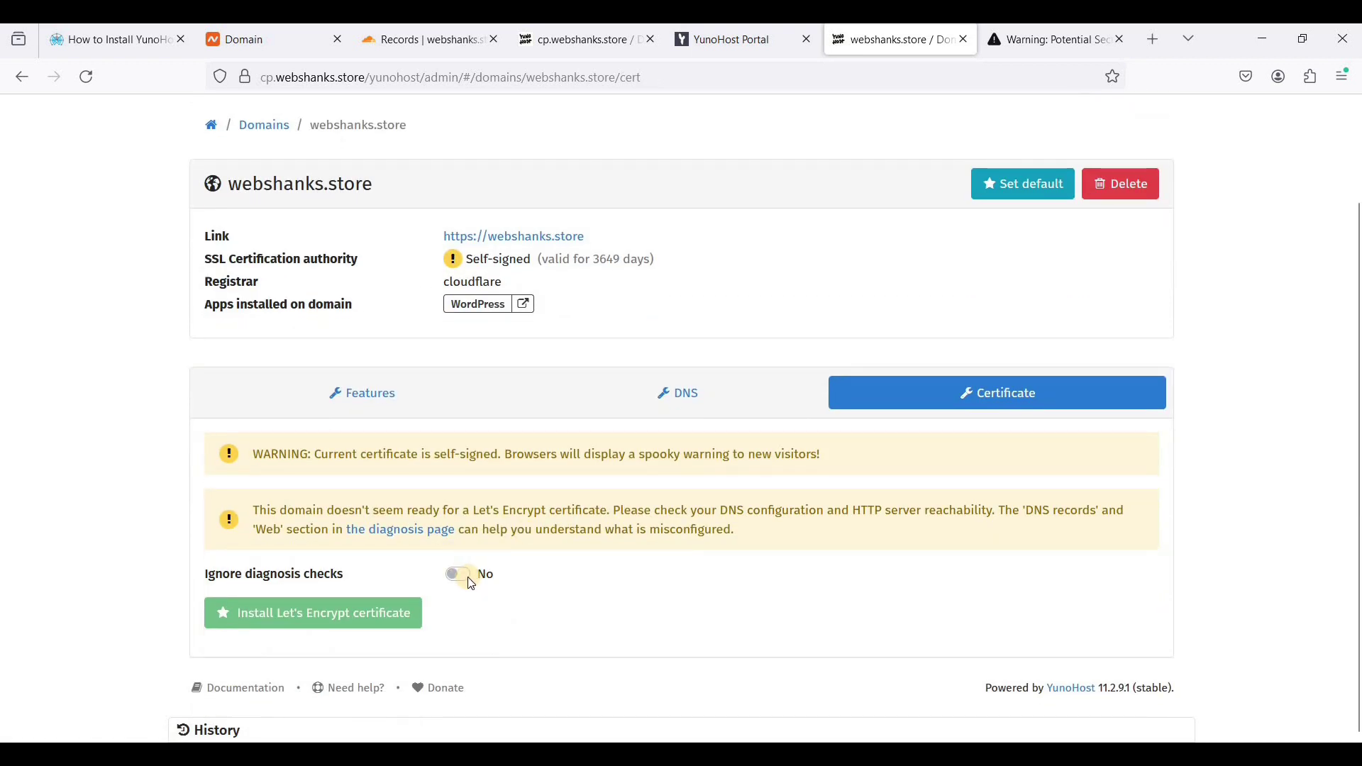
{"action": "left_click", "coordinate": [459, 575]}
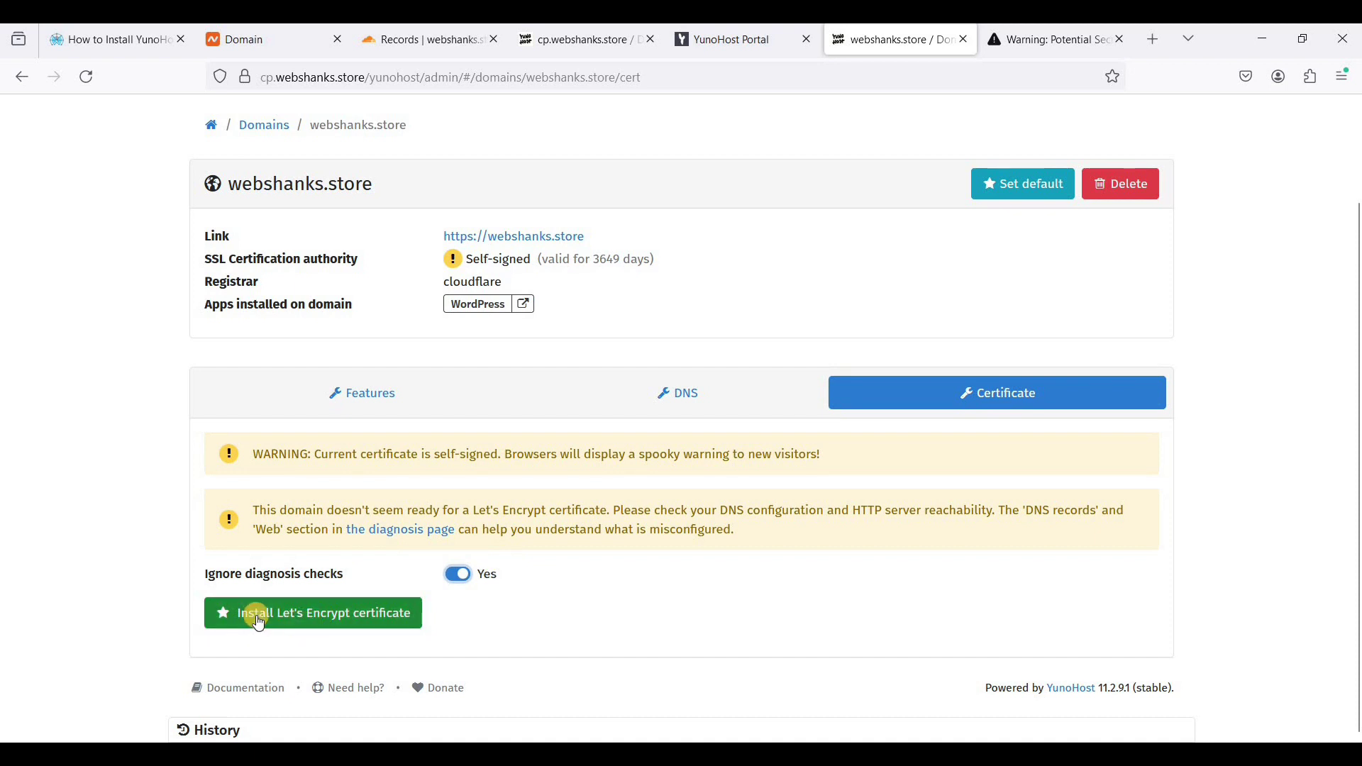
{"action": "left_click", "coordinate": [358, 627]}
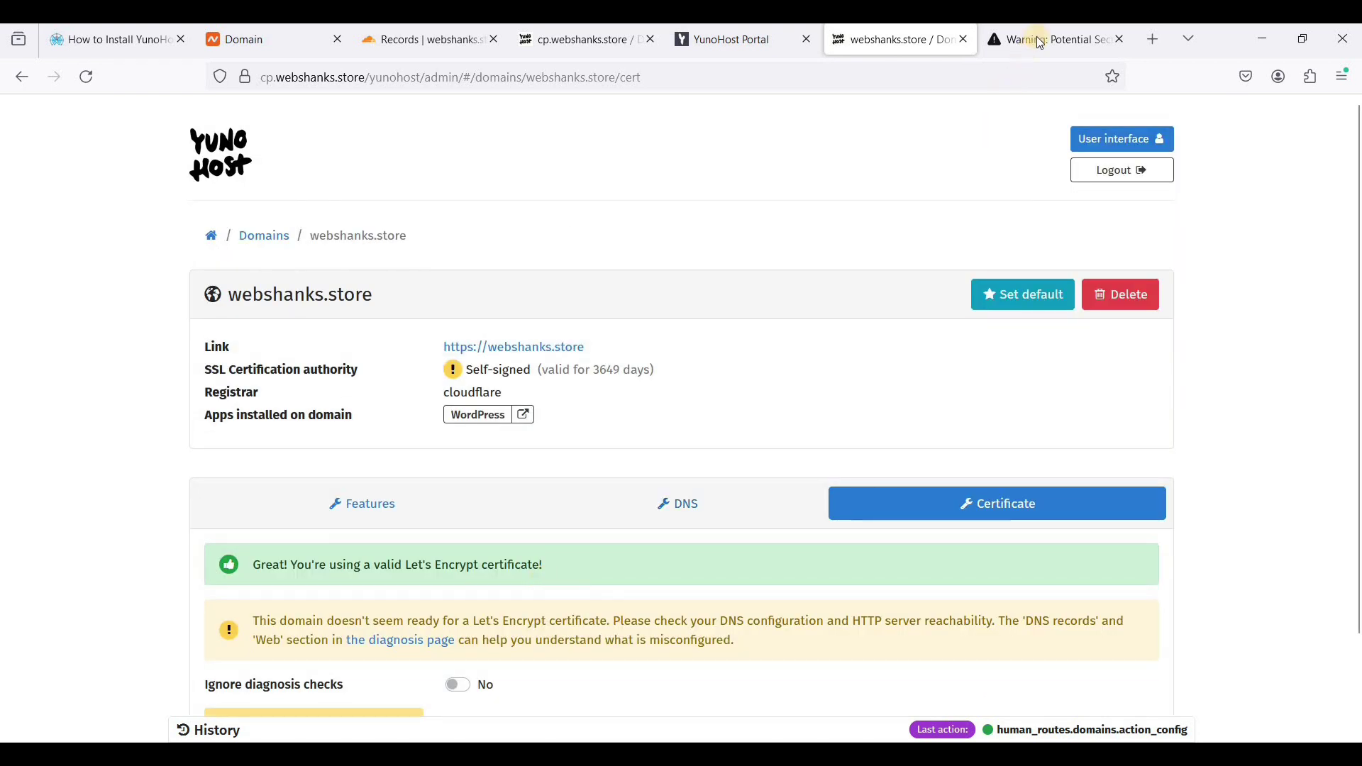
Step: Reload webshanks.store so YunoBlog loads over HTTPS
{"action": "key", "text": "ctrl+Tab"}
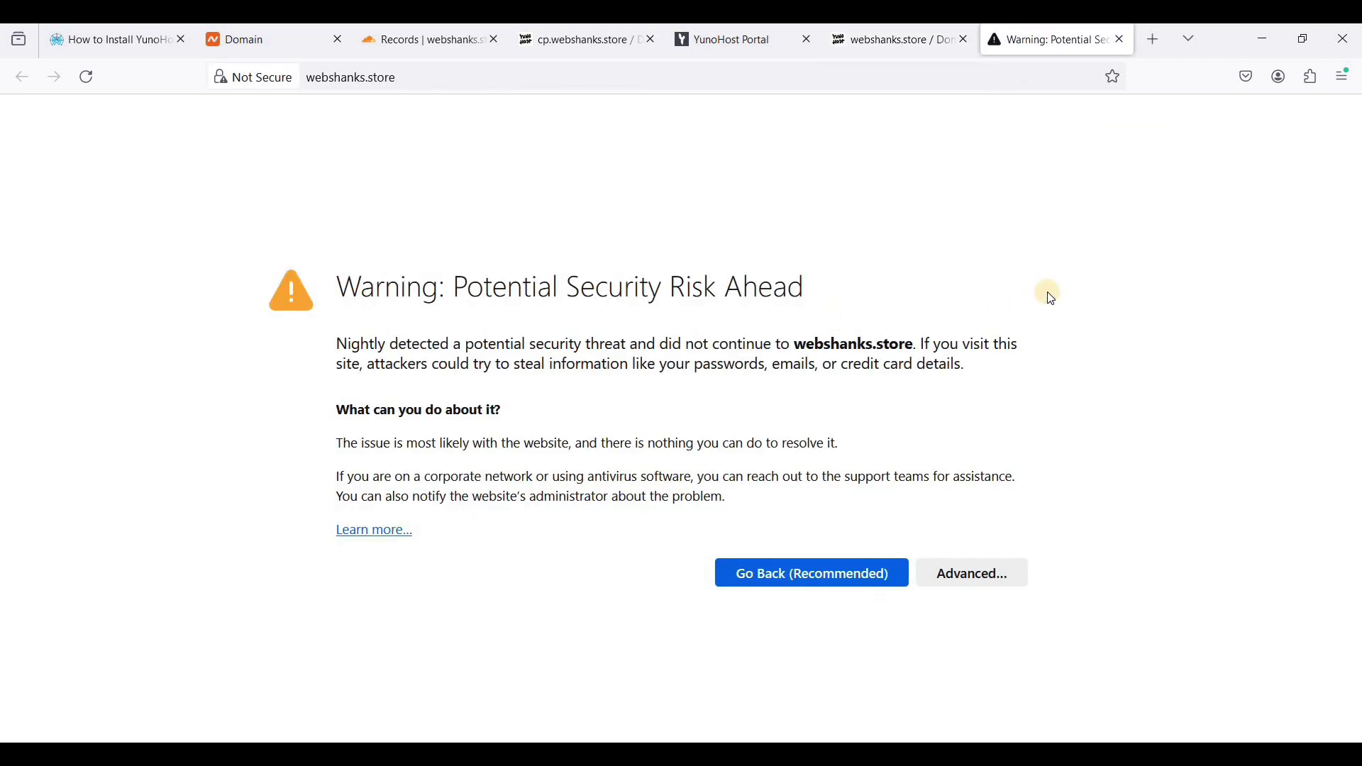
{"action": "right_click", "coordinate": [943, 261]}
{"action": "left_click", "coordinate": [1057, 280]}
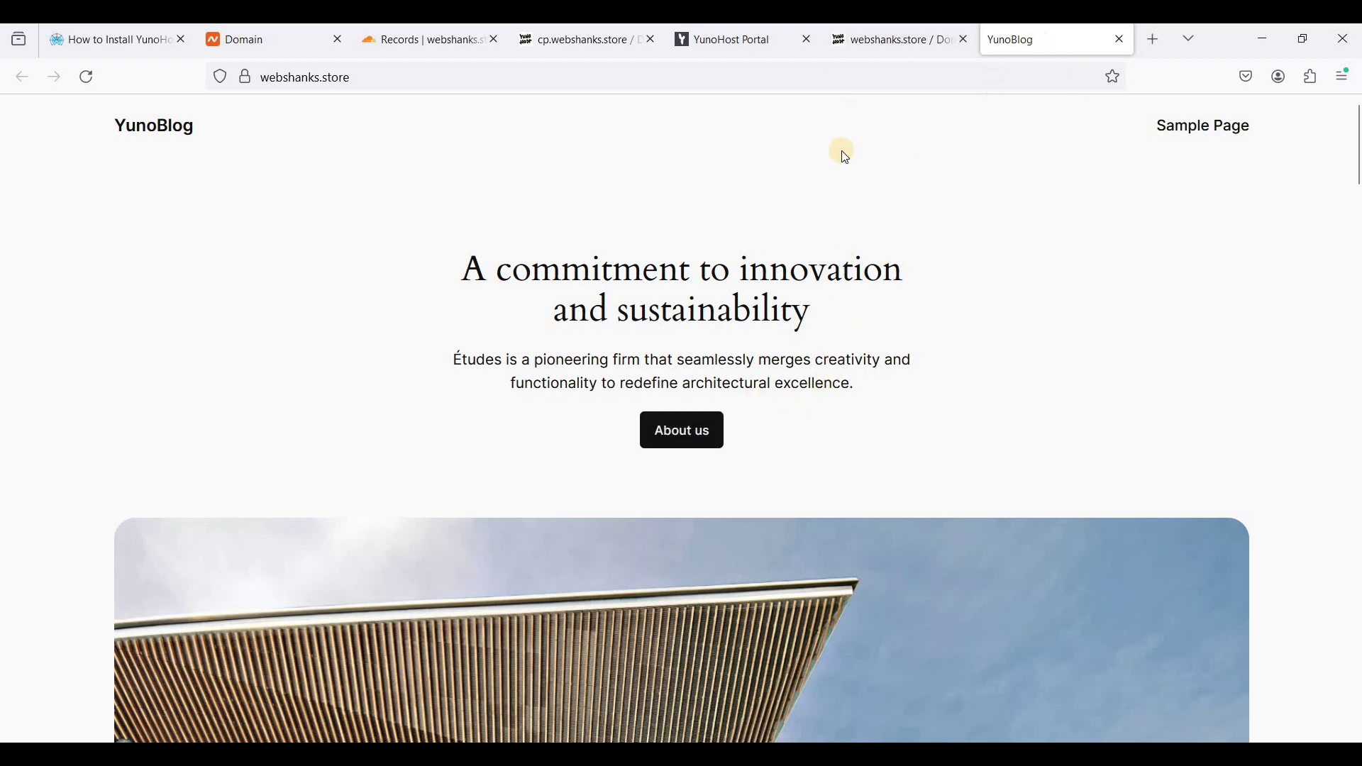
Step: Check the root record's DNS-only proxy status in Cloudflare, then return to YunoHost's domain page
{"action": "left_click", "coordinate": [455, 61]}
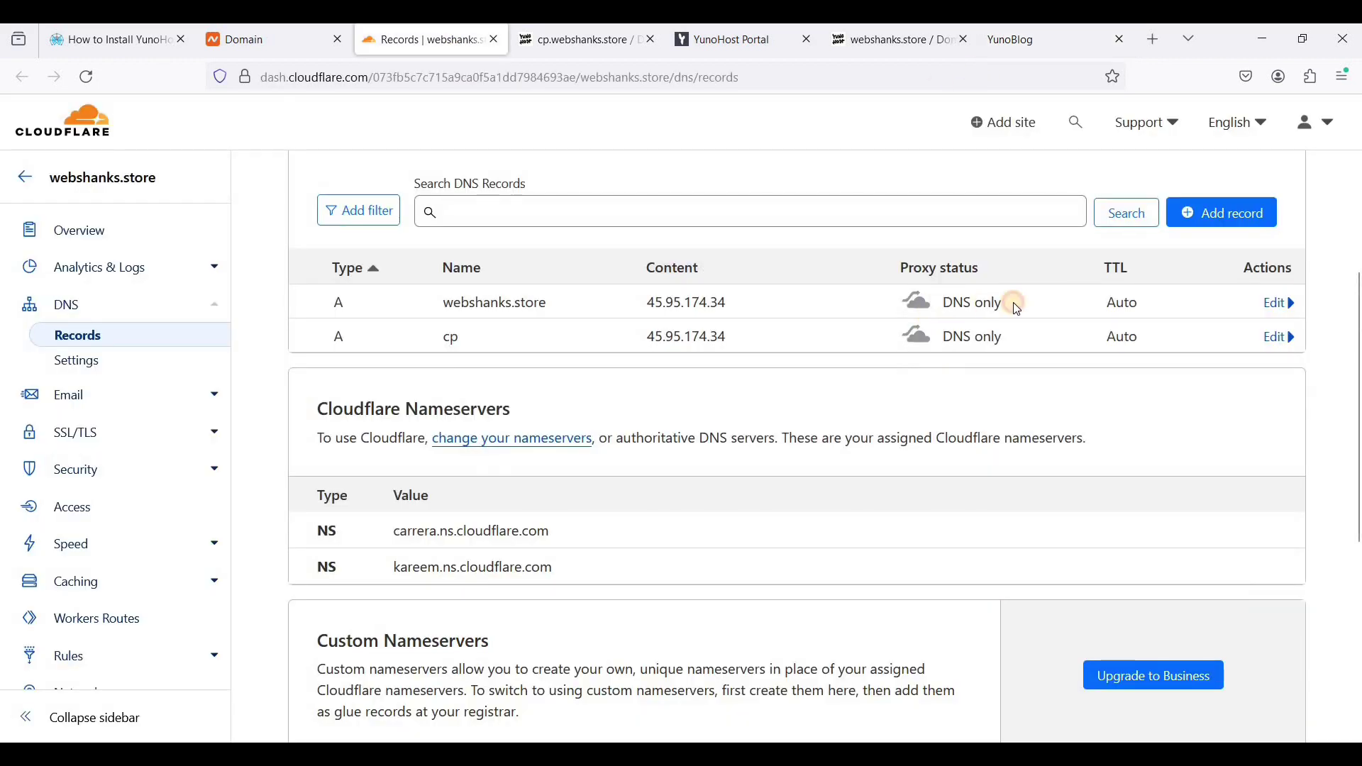
{"action": "triple_click", "coordinate": [1014, 308]}
{"action": "left_click", "coordinate": [1018, 36]}
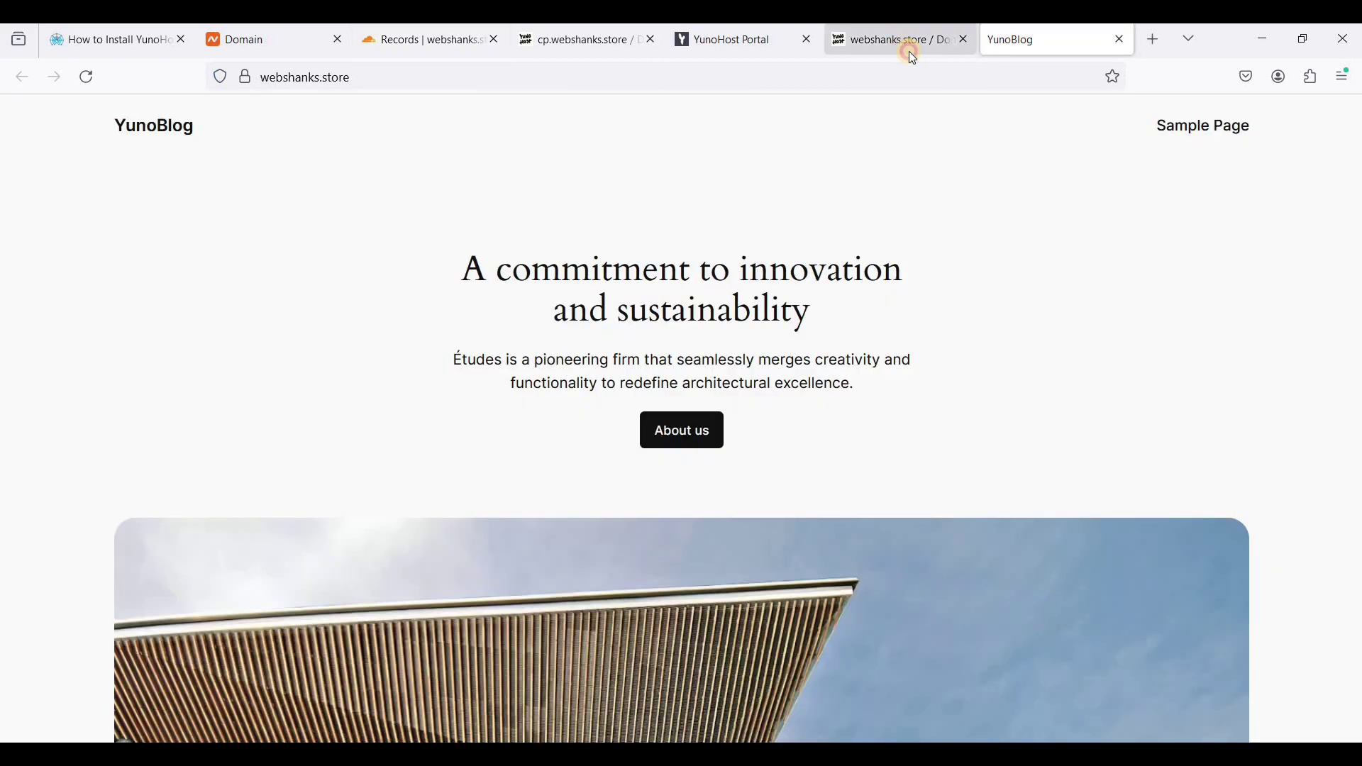
{"action": "left_click", "coordinate": [909, 52]}
{"action": "scroll", "coordinate": [671, 436], "scroll_direction": "down", "scroll_amount": 2}
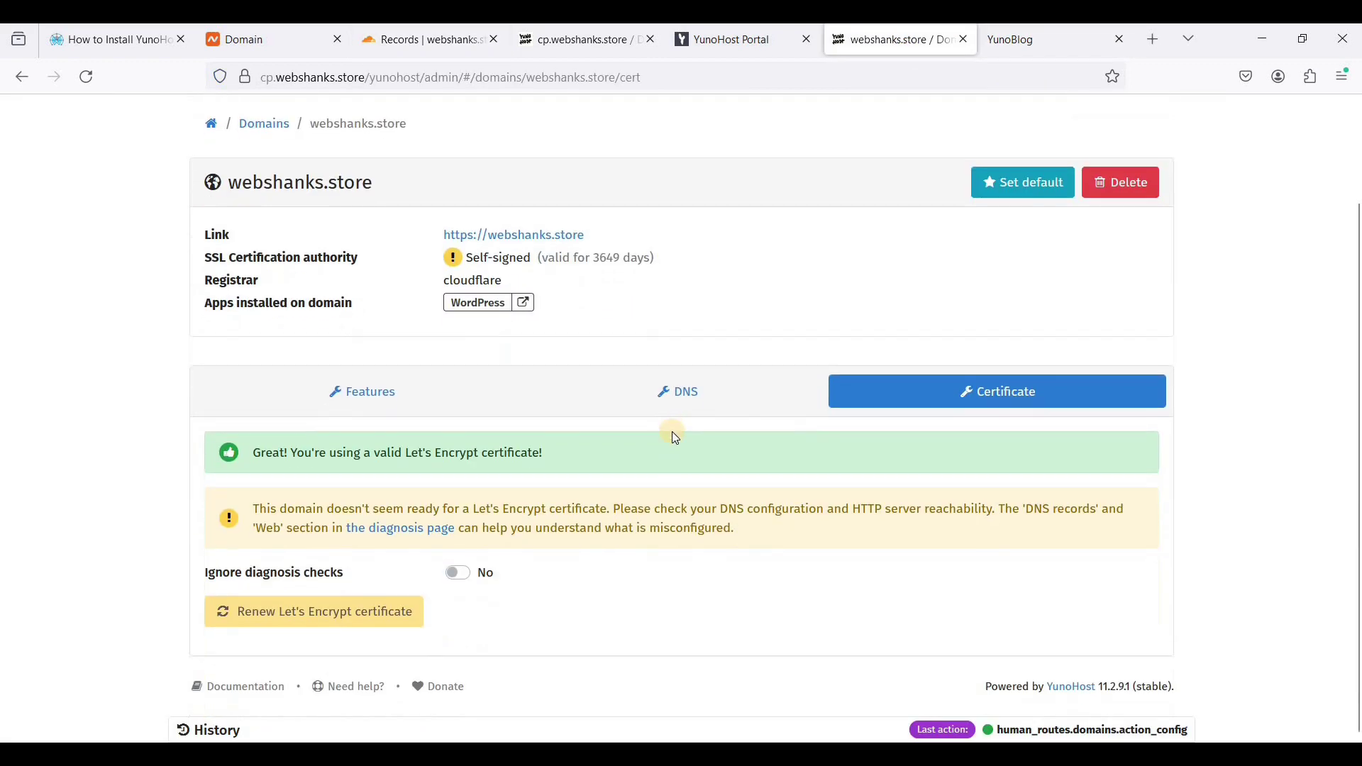
{"action": "scroll", "coordinate": [353, 262], "scroll_direction": "up", "scroll_amount": 2}
Step: Open the WordPress app's wp-login.php admin link from YunoHost in a new tab
{"action": "left_click", "coordinate": [212, 235]}
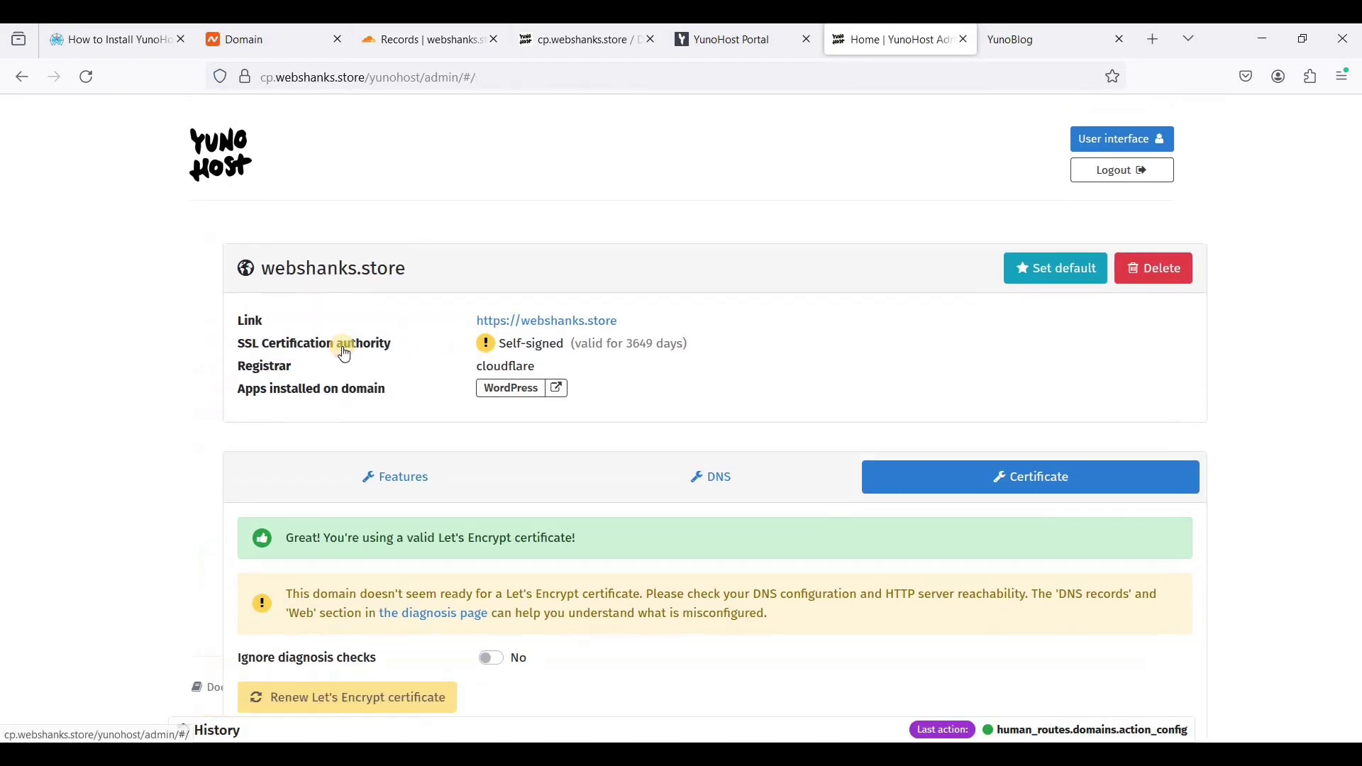
{"action": "left_click", "coordinate": [455, 364]}
{"action": "left_click", "coordinate": [583, 373]}
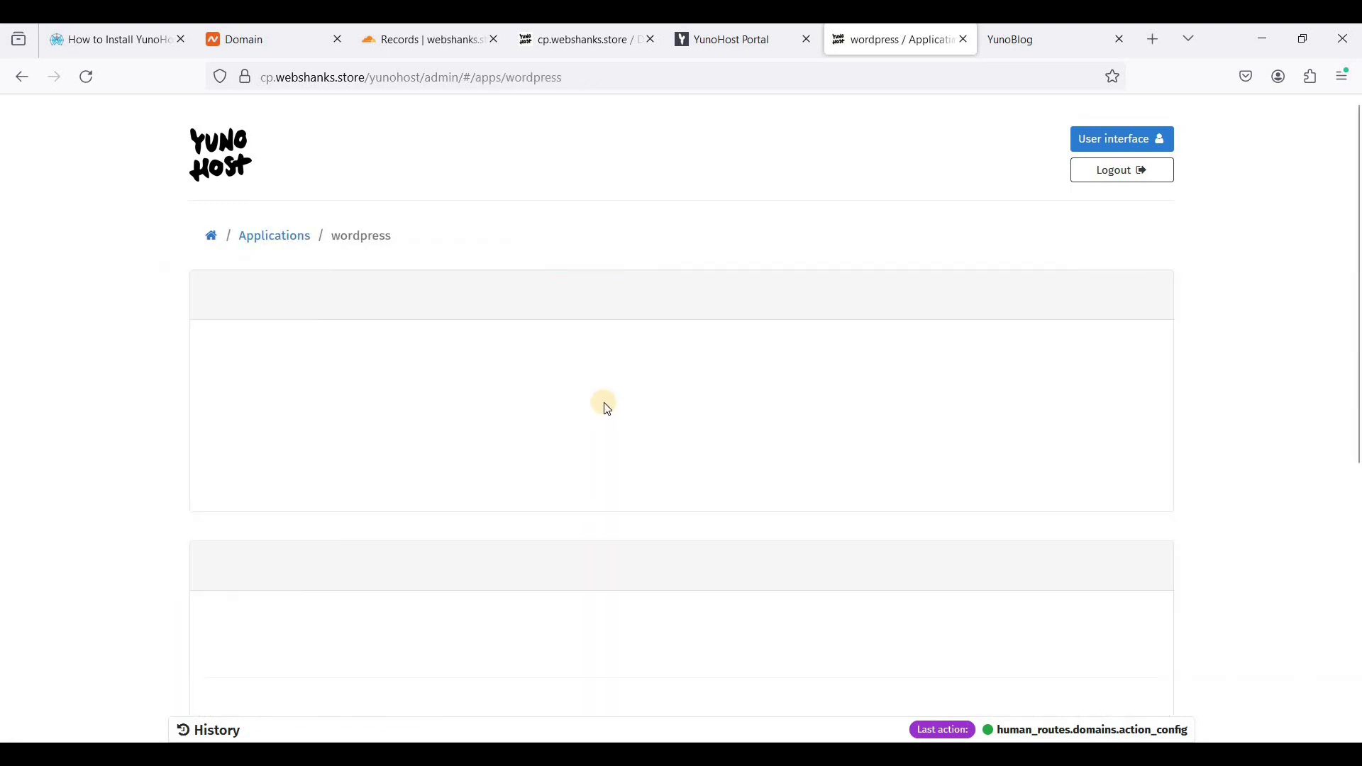
{"action": "scroll", "coordinate": [602, 407], "scroll_direction": "down", "scroll_amount": 5}
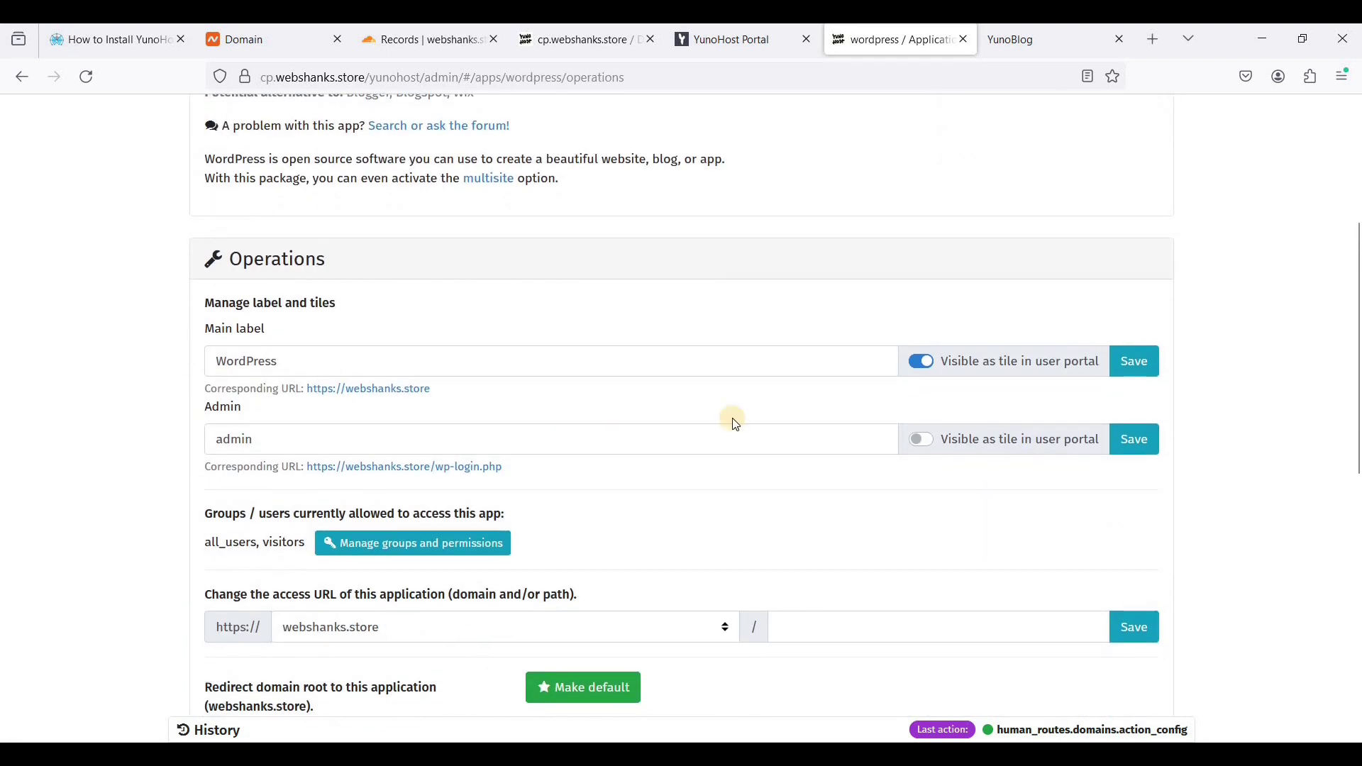
{"action": "scroll", "coordinate": [724, 428], "scroll_direction": "up", "scroll_amount": 2}
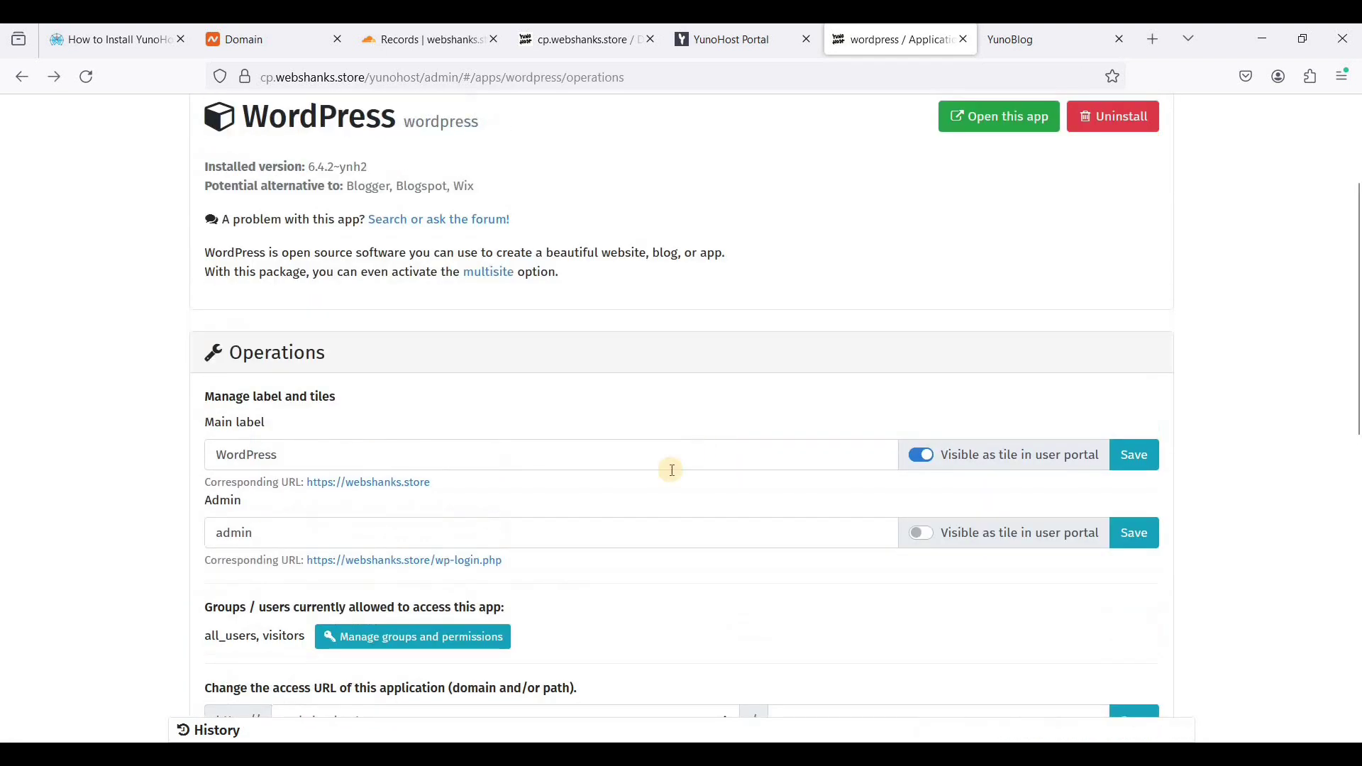
{"action": "right_click", "coordinate": [481, 562]}
{"action": "left_click", "coordinate": [598, 192]}
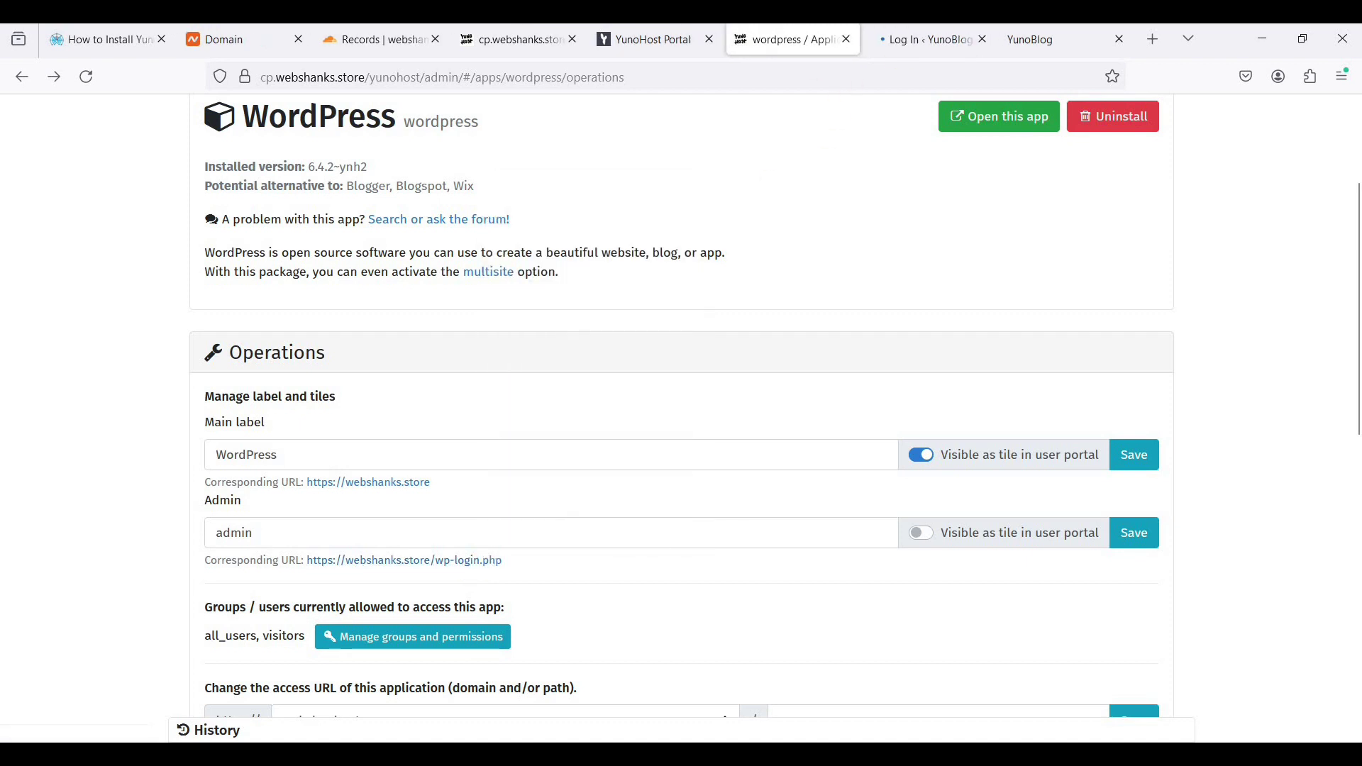
{"action": "key", "text": "ctrl+Tab"}
Step: Enter the administrator username webshanks on the WordPress login form
{"action": "left_click", "coordinate": [576, 319]}
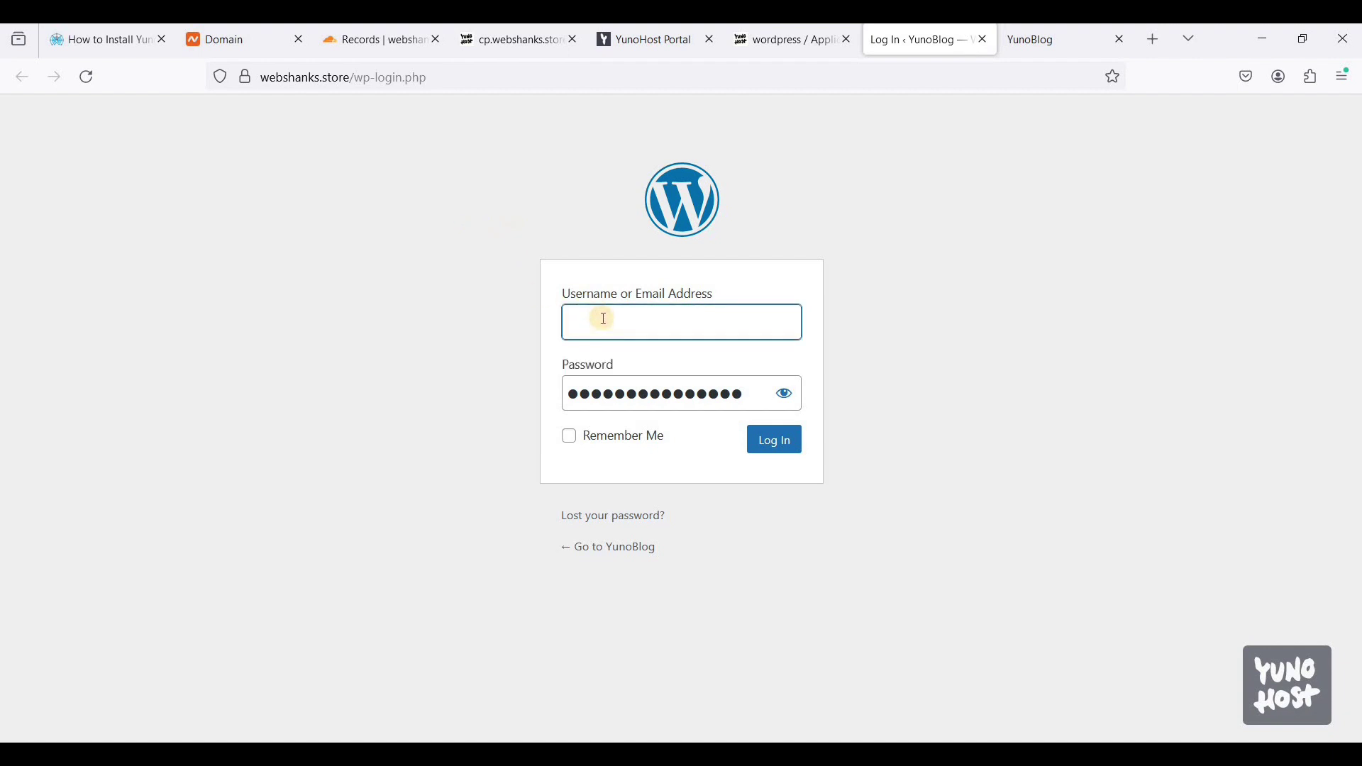
{"action": "type", "text": "we"}
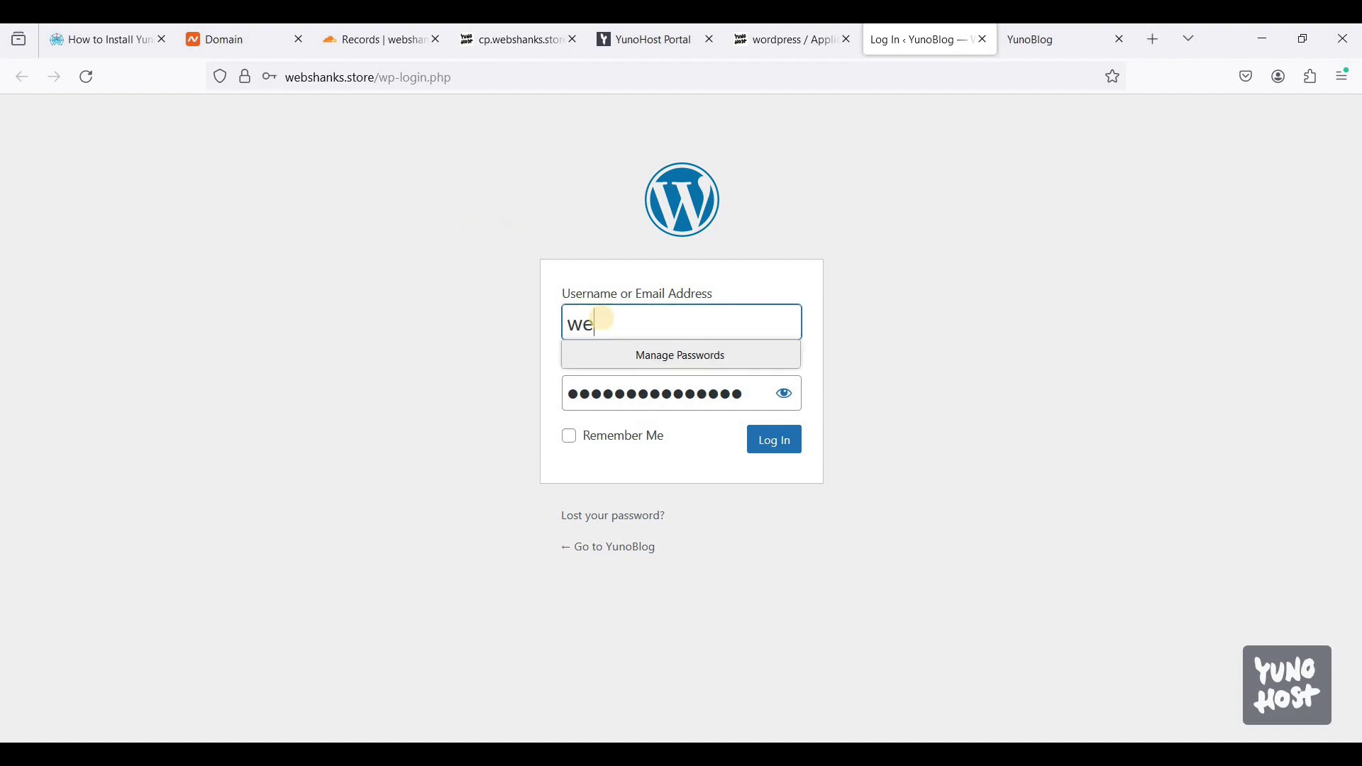
{"action": "left_click", "coordinate": [796, 46]}
{"action": "key", "text": "ctrl+Tab"}
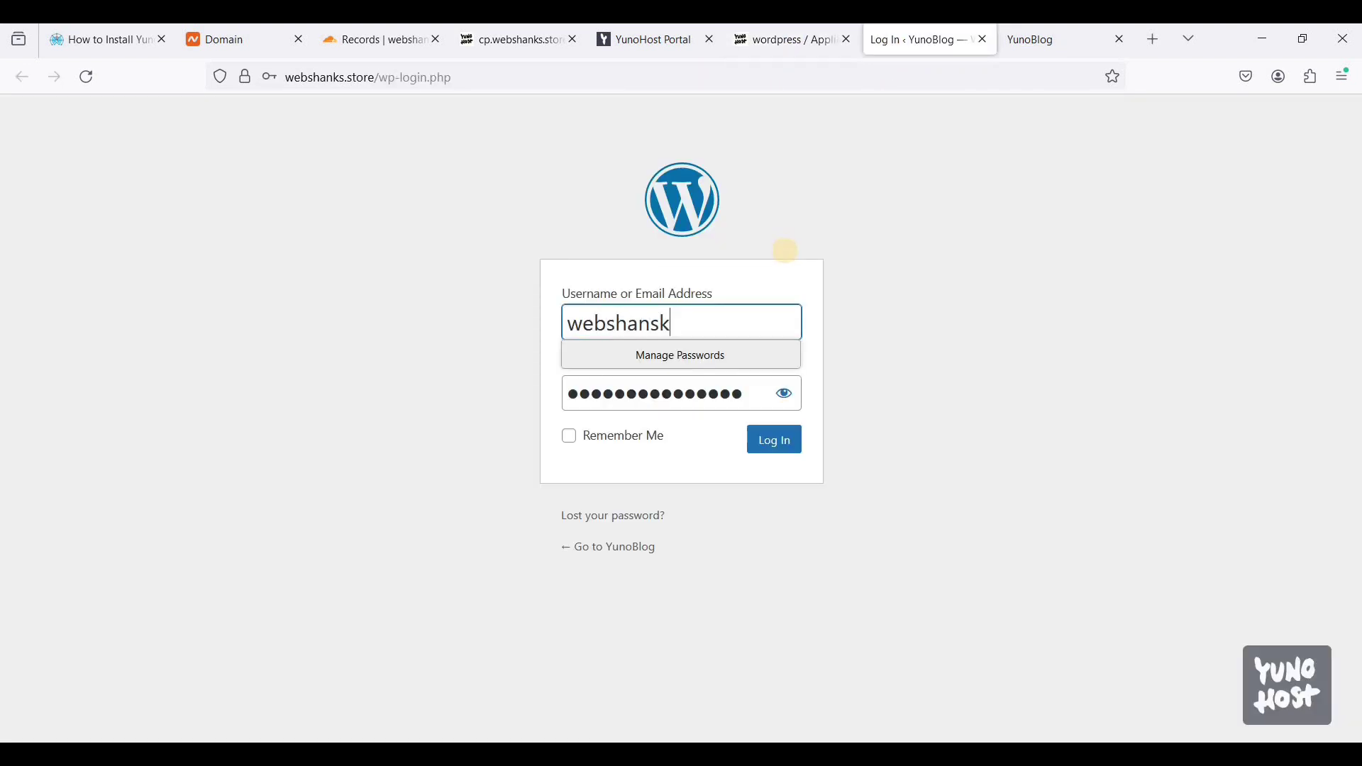
{"action": "key", "text": "Tab"}
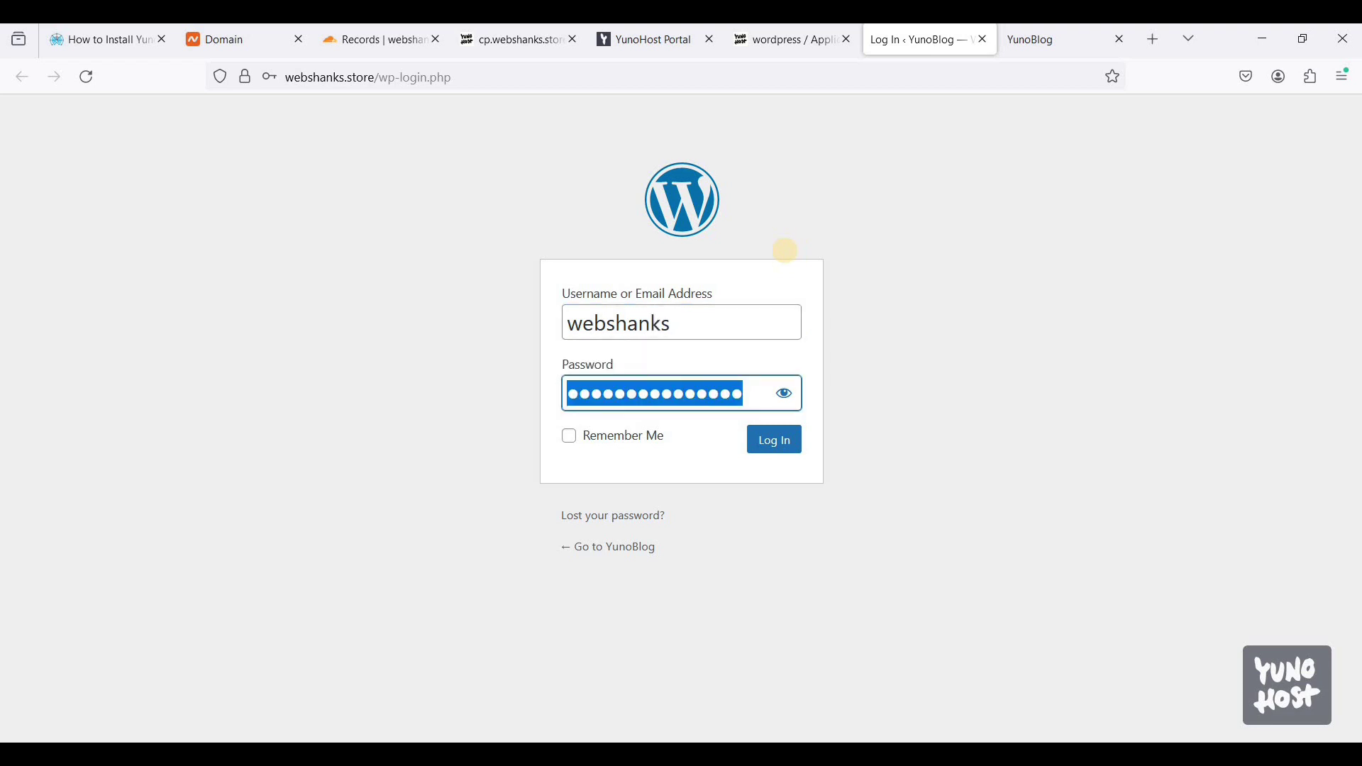
{"action": "type", "text": "p"}
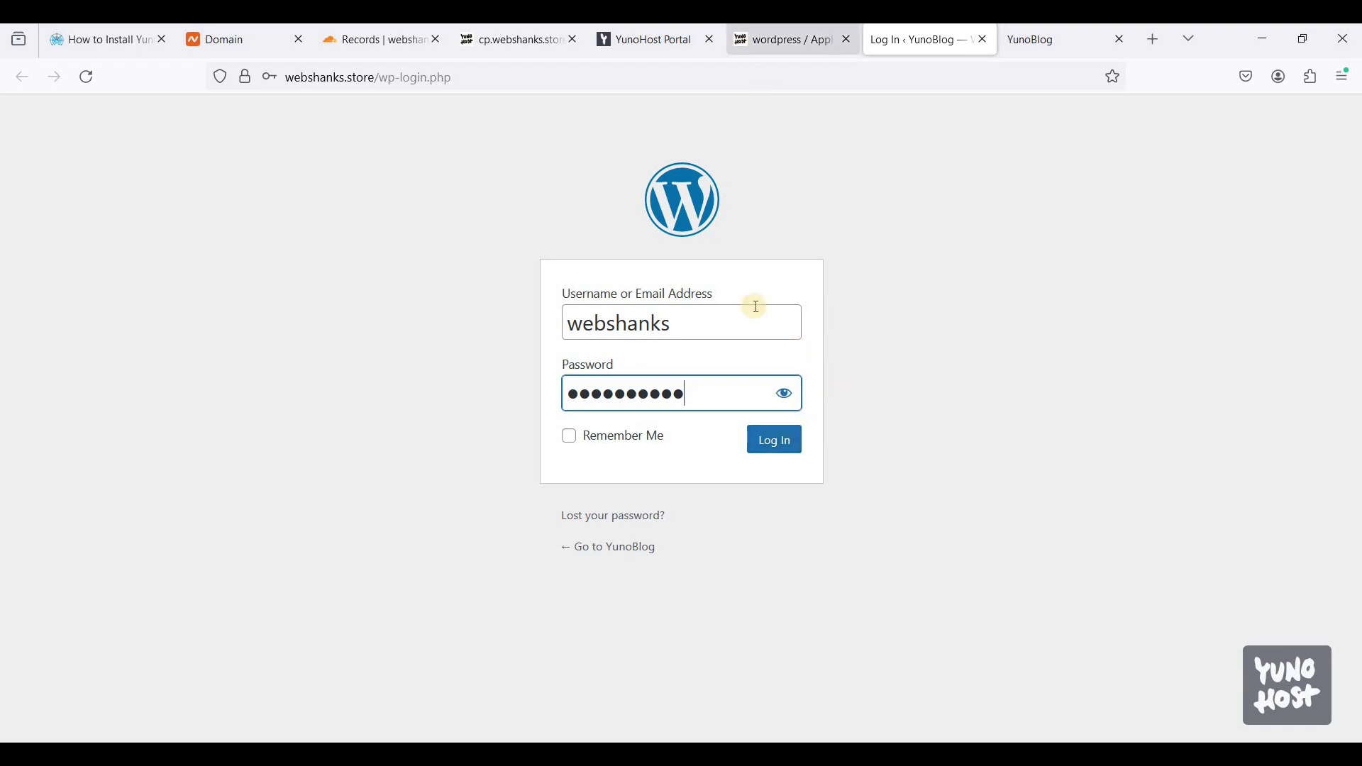
Step: Enter the password from YunoHost's WordPress app page, log in, and decline Firefox's password save
{"action": "left_click", "coordinate": [714, 323]}
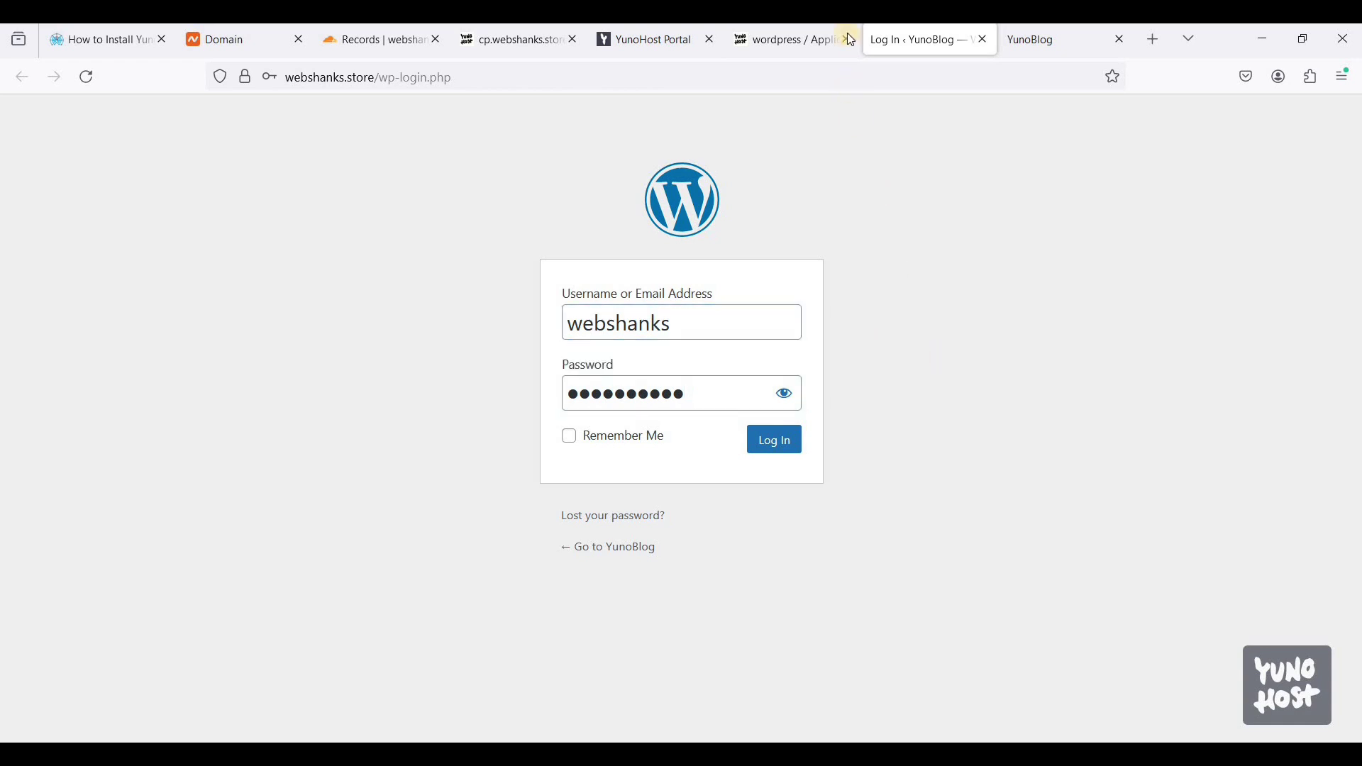
{"action": "left_click", "coordinate": [788, 40]}
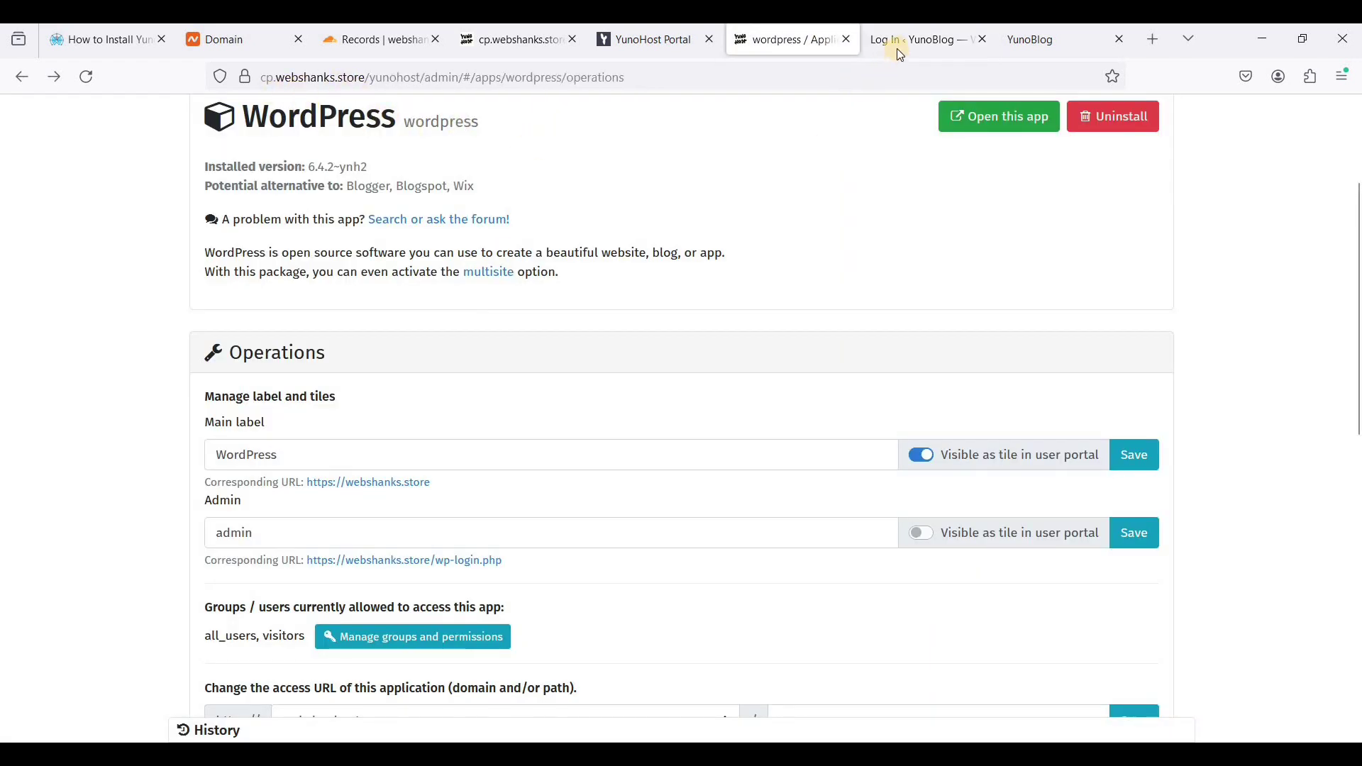
{"action": "left_click", "coordinate": [942, 49]}
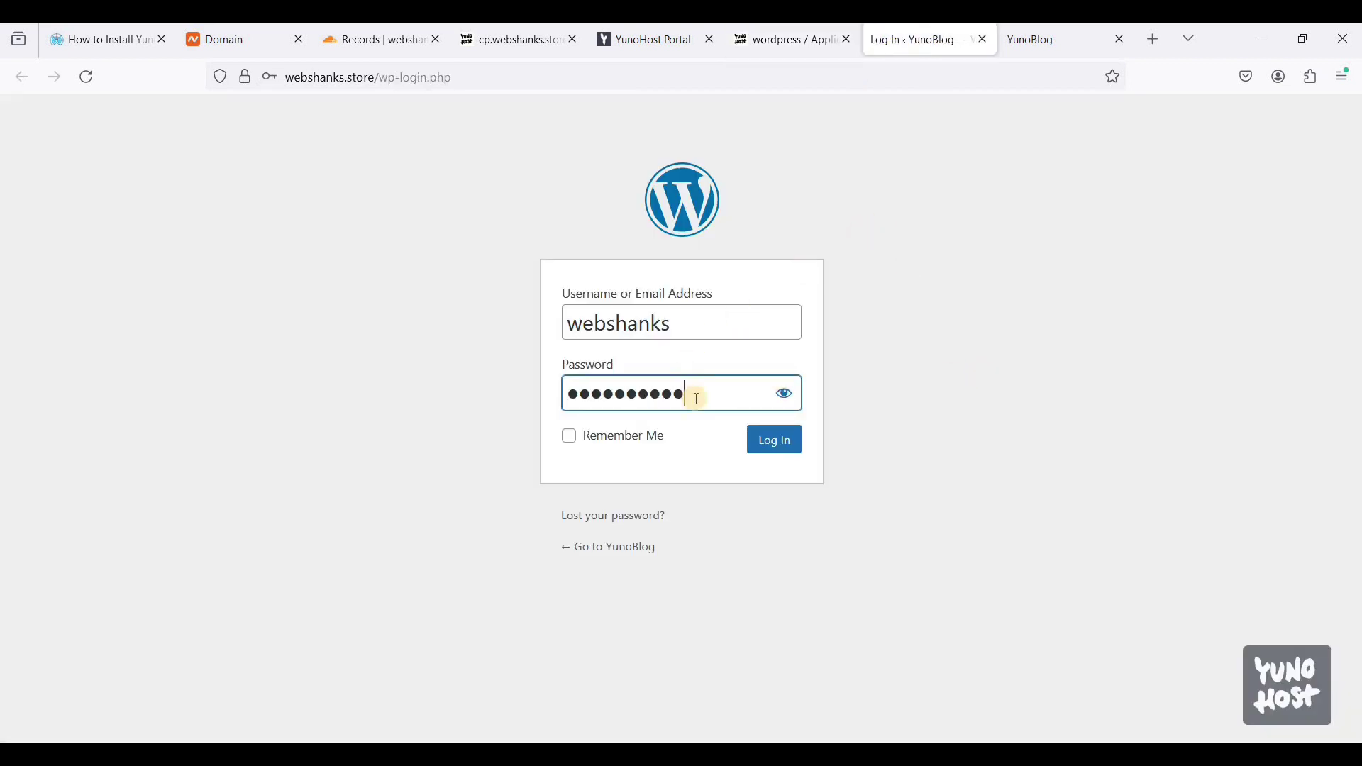
{"action": "left_click", "coordinate": [779, 452]}
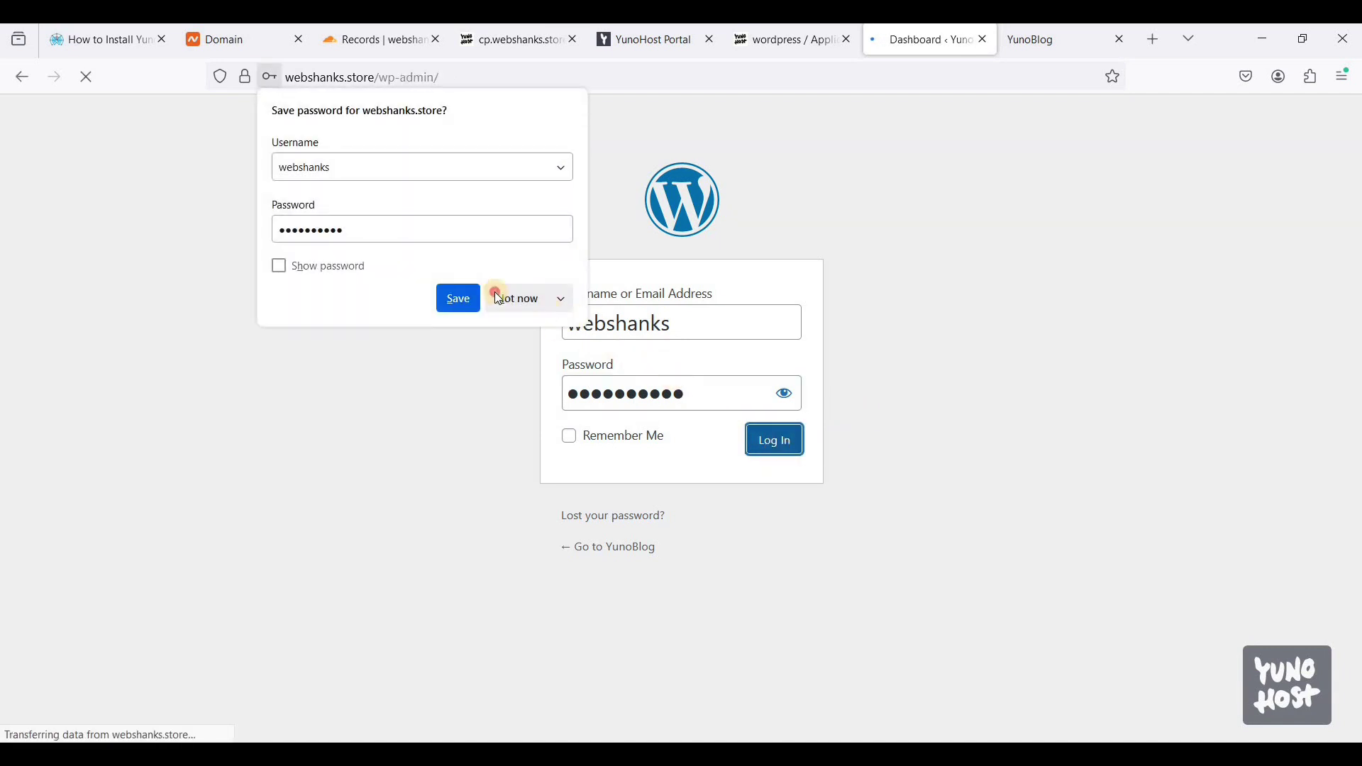
{"action": "left_click", "coordinate": [497, 297]}
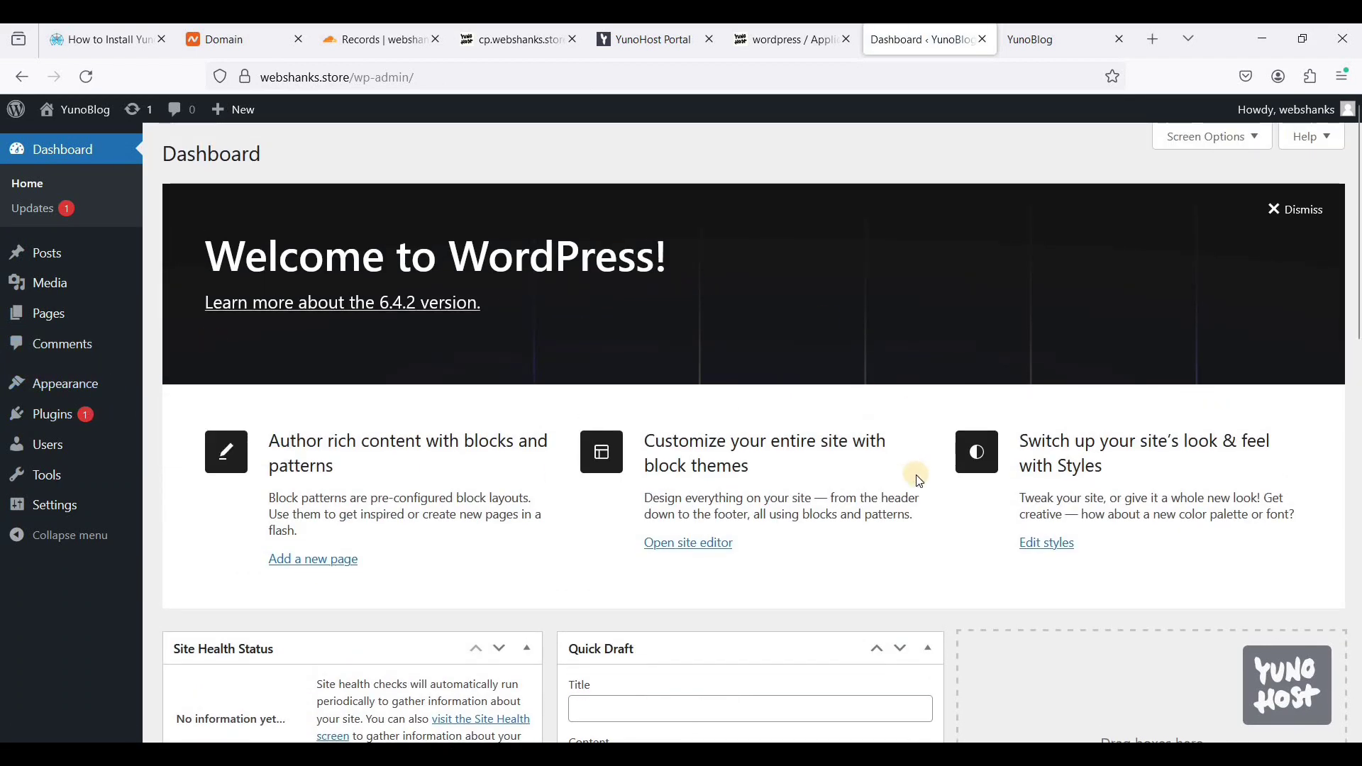
{"action": "scroll", "coordinate": [915, 480], "scroll_direction": "down", "scroll_amount": 3}
{"action": "scroll", "coordinate": [915, 479], "scroll_direction": "down", "scroll_amount": 1}
{"action": "scroll", "coordinate": [915, 478], "scroll_direction": "up", "scroll_amount": 5}
Step: Go from the YunoHost admin home to the Applications page listing WordPress
{"action": "left_click", "coordinate": [796, 46]}
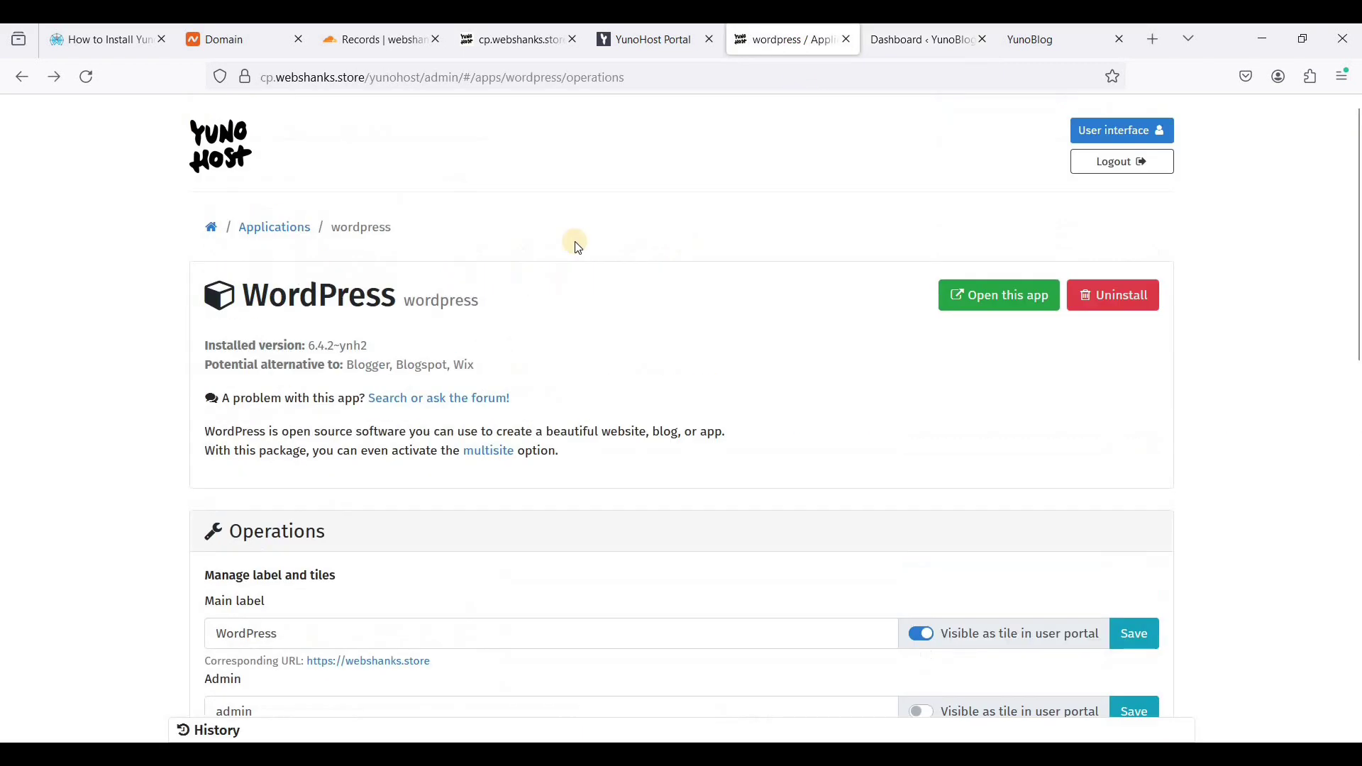
{"action": "left_click", "coordinate": [212, 236]}
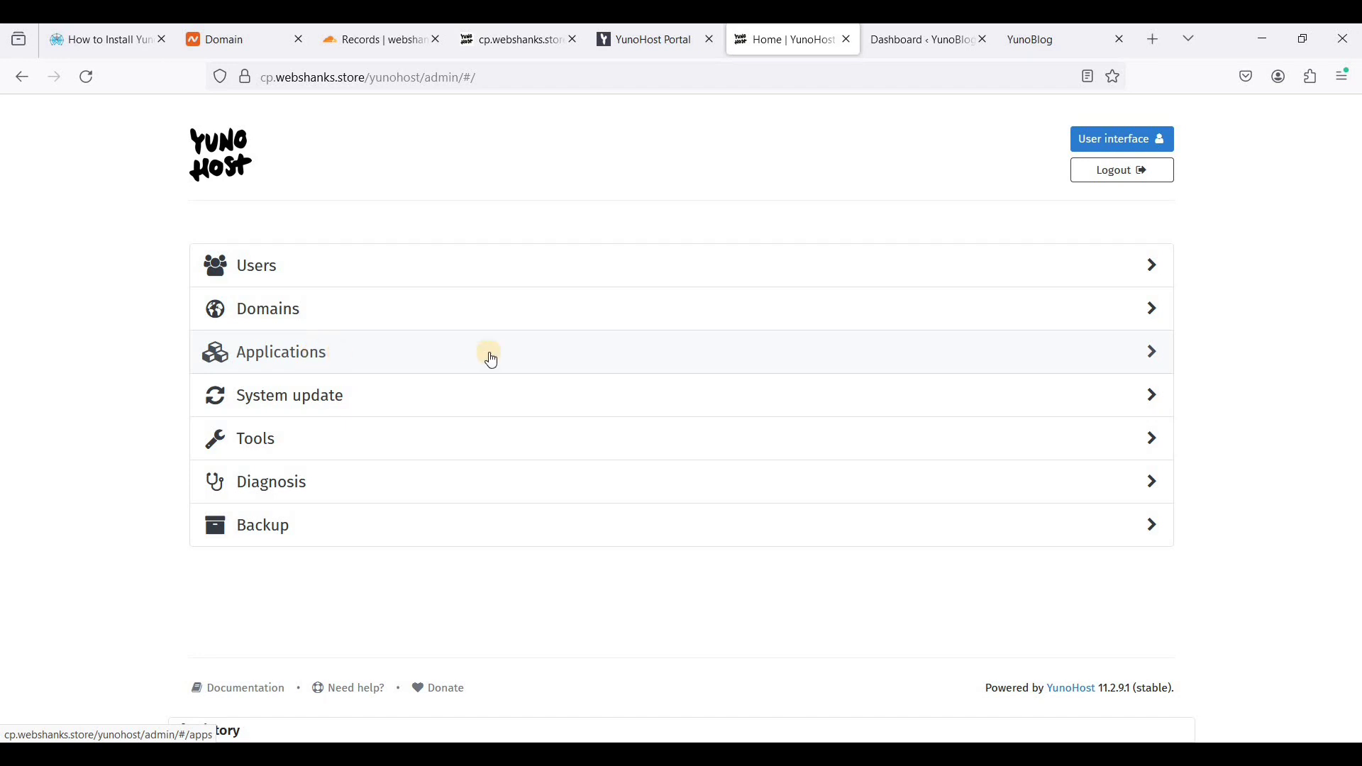
{"action": "left_click", "coordinate": [347, 360]}
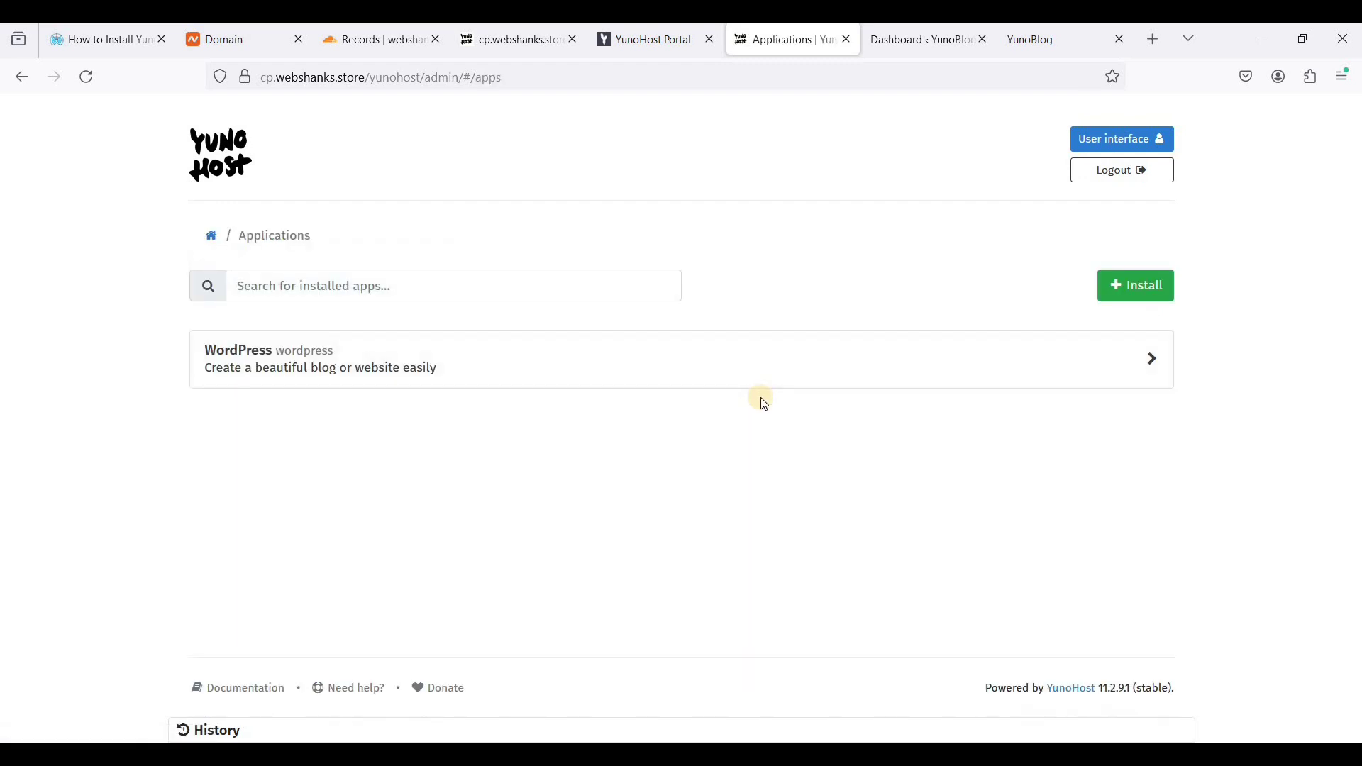